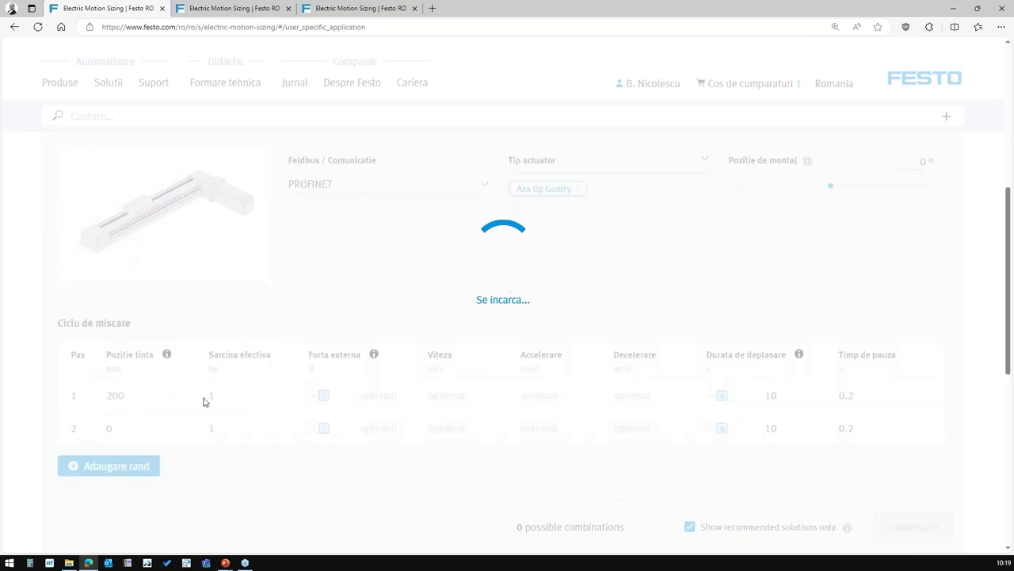
# Review the actuator type options and apply Axa tip Gantry.
pyautogui.scroll(2, 370, 289)
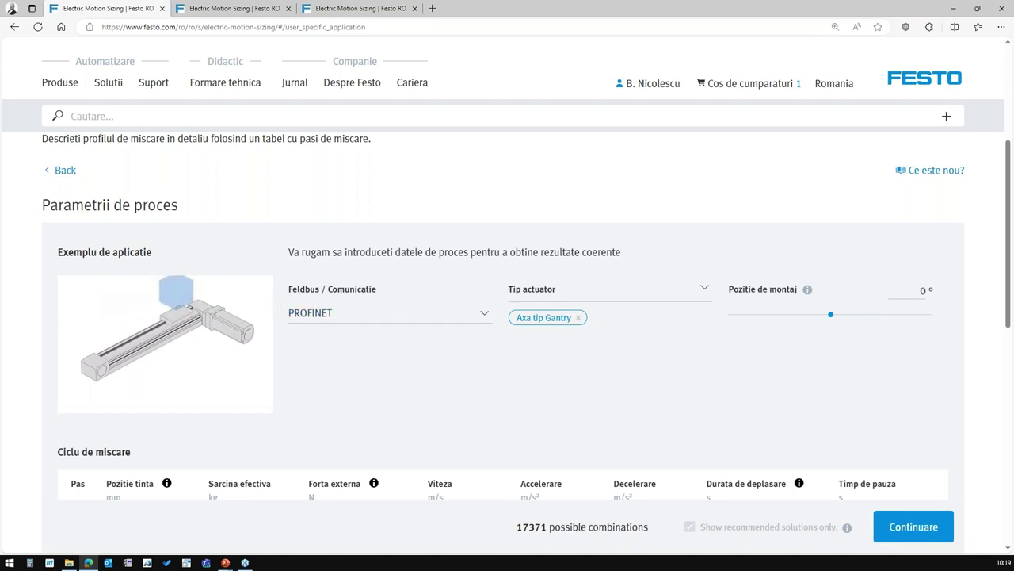
pyautogui.click(589, 297)
pyautogui.click(584, 297)
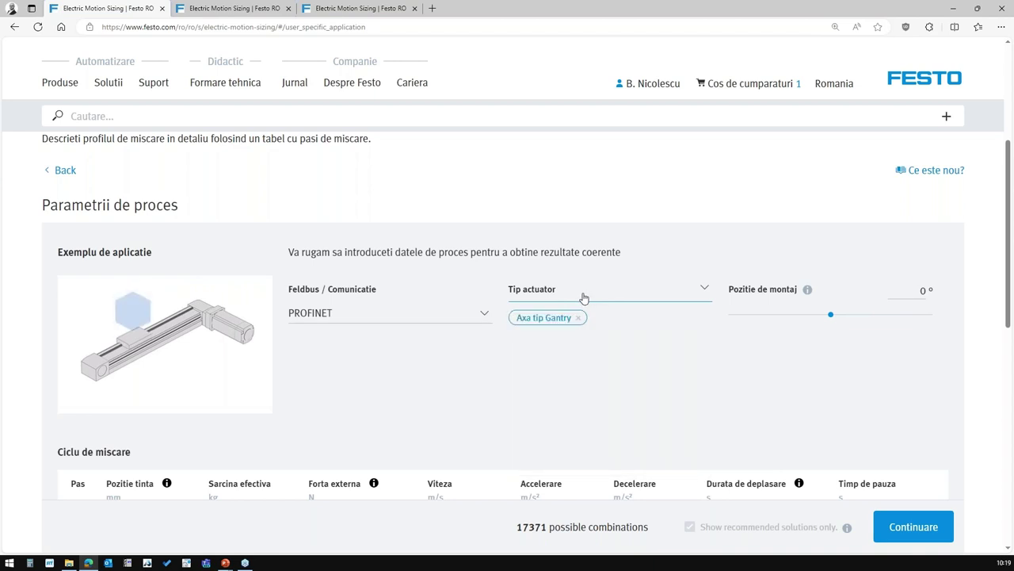
pyautogui.click(576, 301)
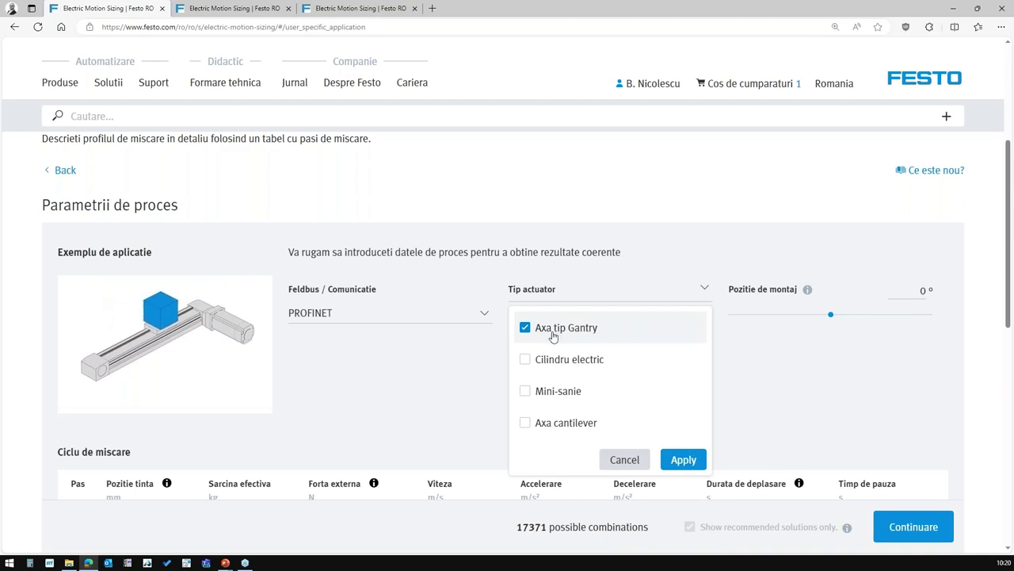
pyautogui.click(671, 461)
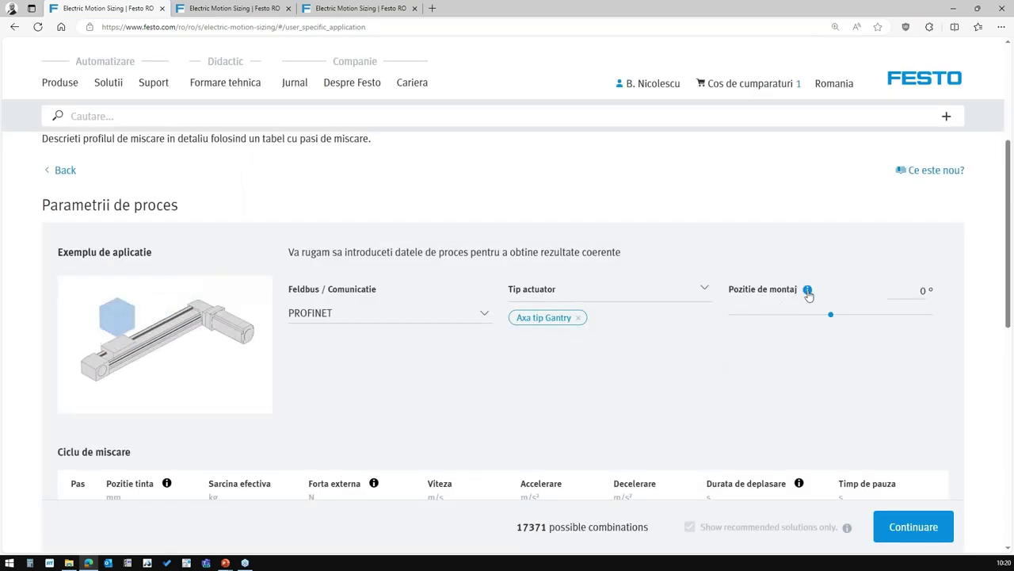
# Try the mounting position at -180° and return it to 0°.
pyautogui.moveTo(808, 290)
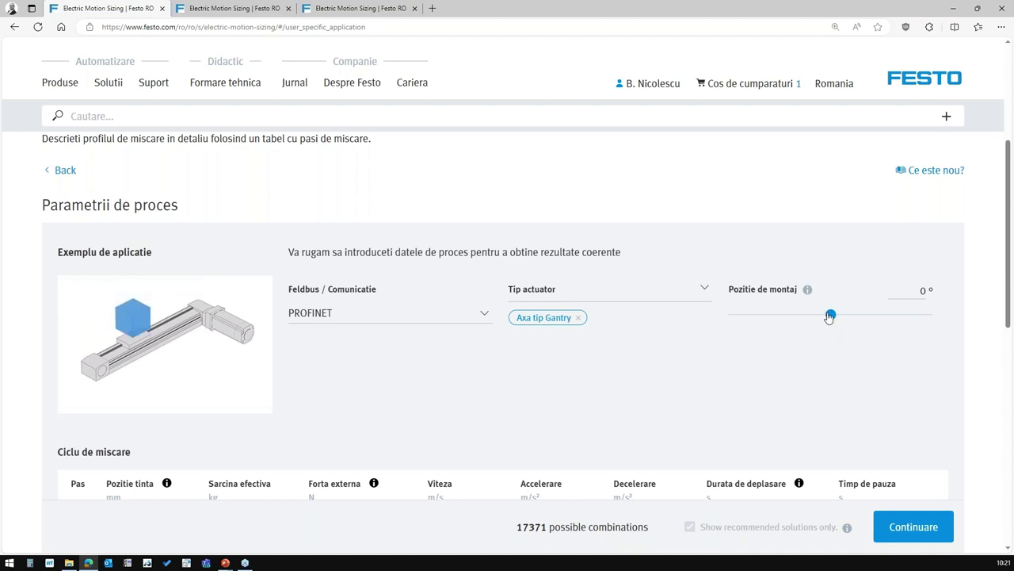
pyautogui.moveTo(829, 316); pyautogui.dragTo(783, 315)
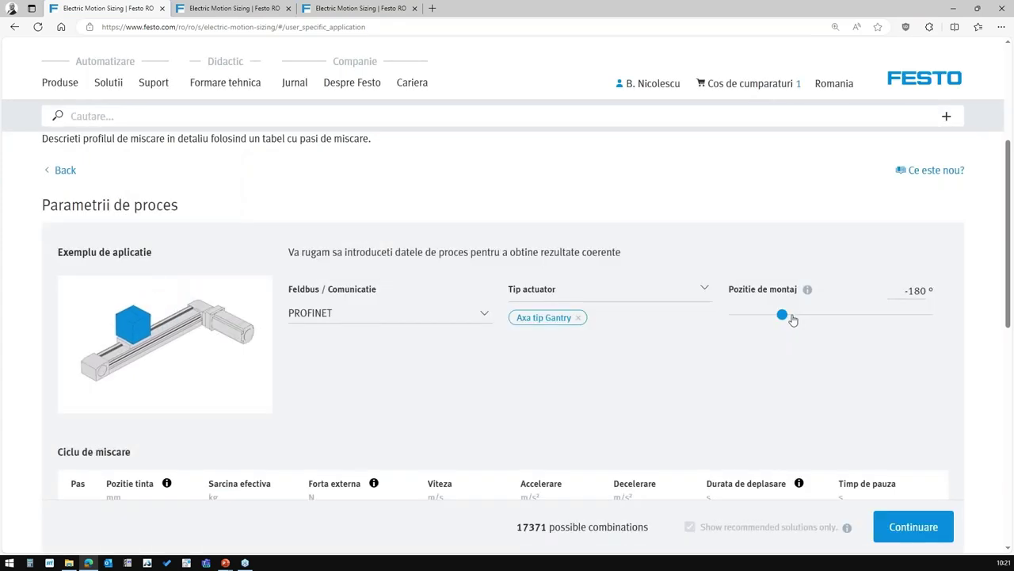
pyautogui.moveTo(785, 316); pyautogui.dragTo(831, 316)
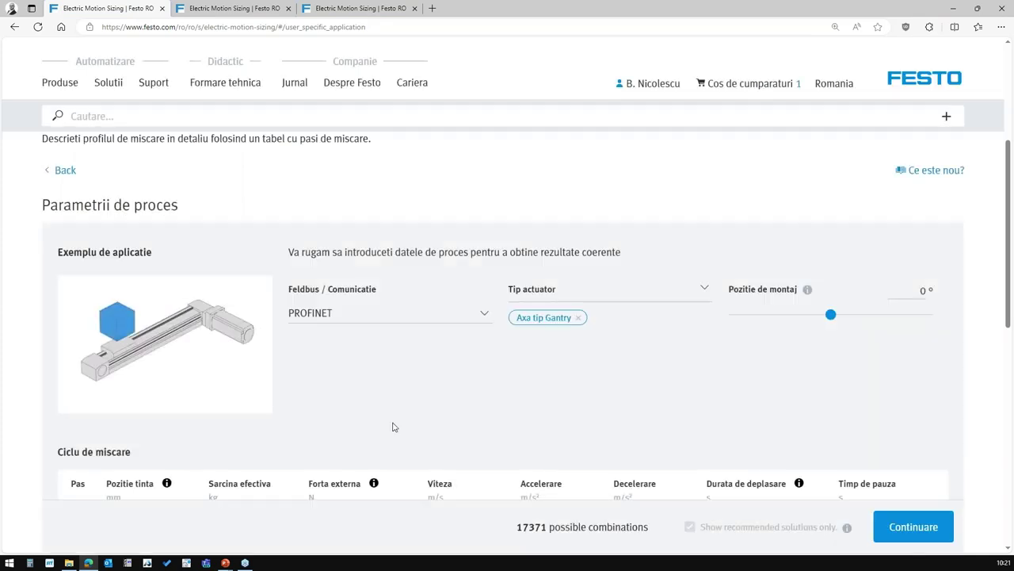
# Set motion step 1's target position to 500 mm and payload to 20 kg, and make the travel times of steps 1 and 2 exact.
pyautogui.scroll(-3, 394, 425)
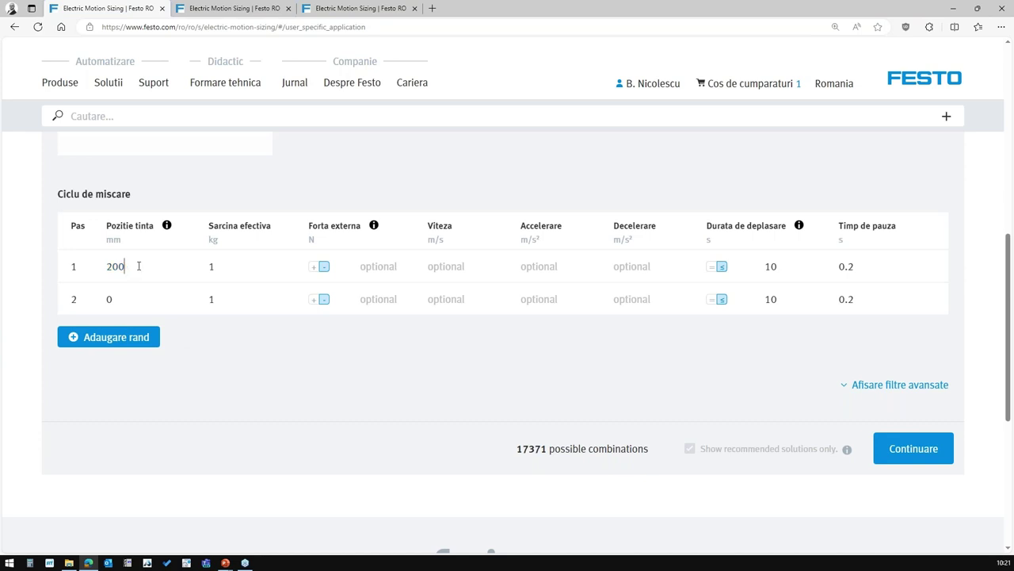
pyautogui.moveTo(139, 266); pyautogui.dragTo(60, 267)
pyautogui.write('5')
pyautogui.click(712, 268)
pyautogui.click(712, 299)
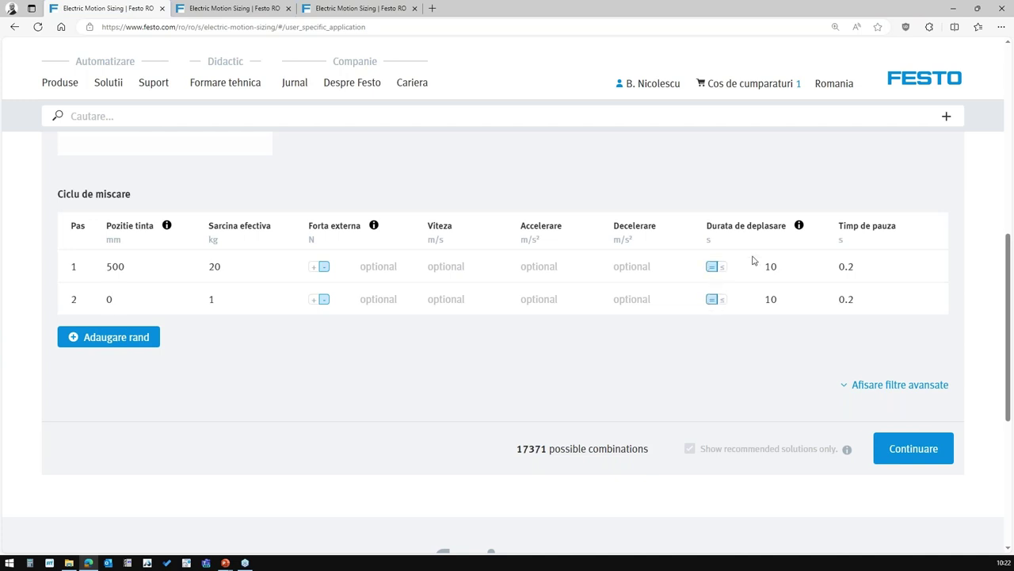
# Set motion step 1's travel time to 1 s and its pause time to 1 s.
pyautogui.moveTo(779, 266); pyautogui.dragTo(745, 270)
pyautogui.write('1')
pyautogui.moveTo(882, 268); pyautogui.dragTo(823, 268)
pyautogui.write('1')
# Set motion step 2 to a 250 mm target position, 20 kg payload, 0.5 s travel time and 1 s pause.
pyautogui.moveTo(143, 302); pyautogui.dragTo(107, 300)
pyautogui.doubleClick(770, 300)
pyautogui.write('0')
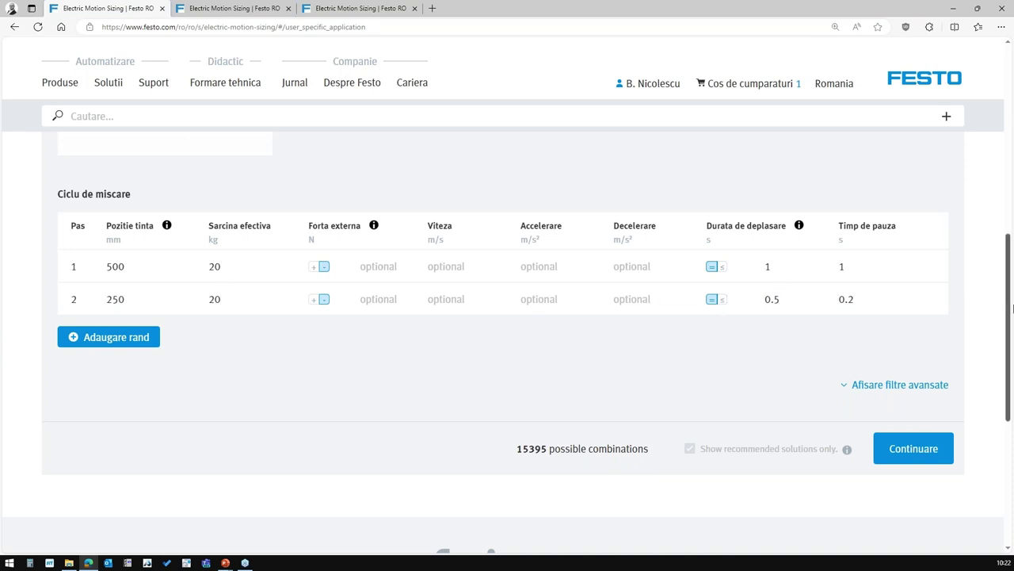
pyautogui.doubleClick(844, 298)
pyautogui.write('1')
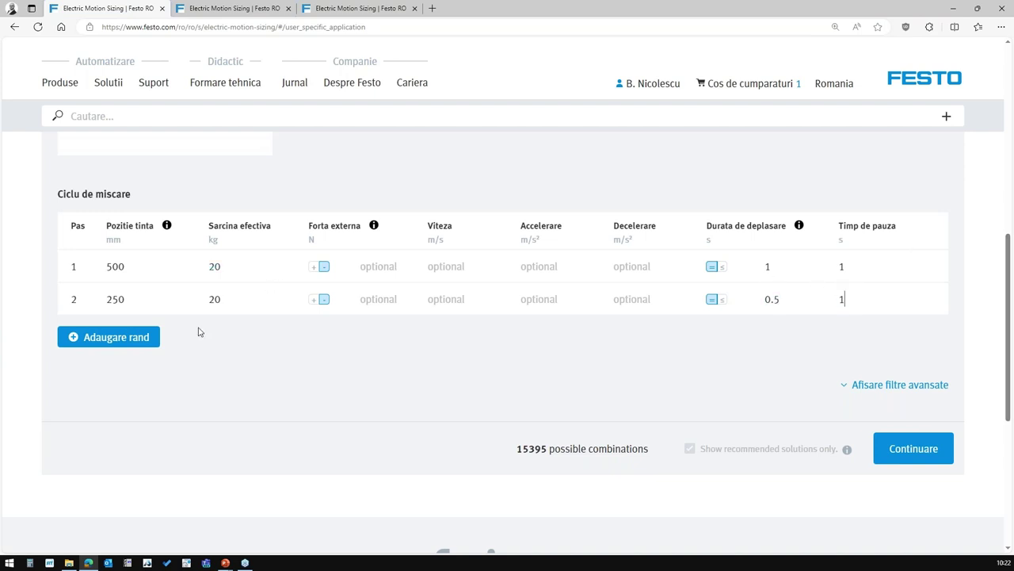
# Add a third motion step with a 20 kg payload, an exact travel time of 0.5 s and a 6 s pause.
pyautogui.click(140, 338)
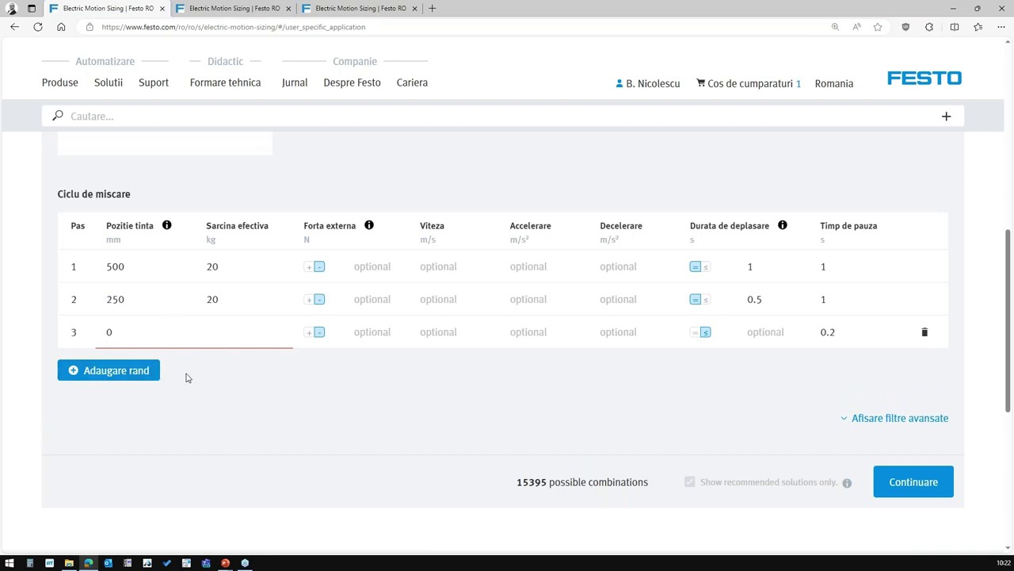
pyautogui.click(219, 325)
pyautogui.write('20')
pyautogui.click(696, 337)
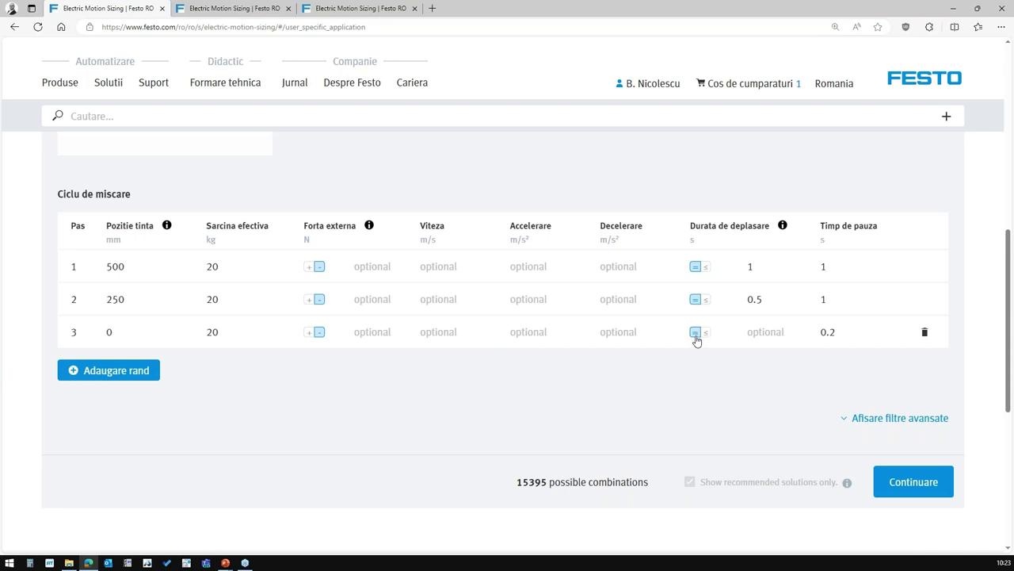
pyautogui.click(752, 333)
pyautogui.write('0.5')
pyautogui.press('Tab')
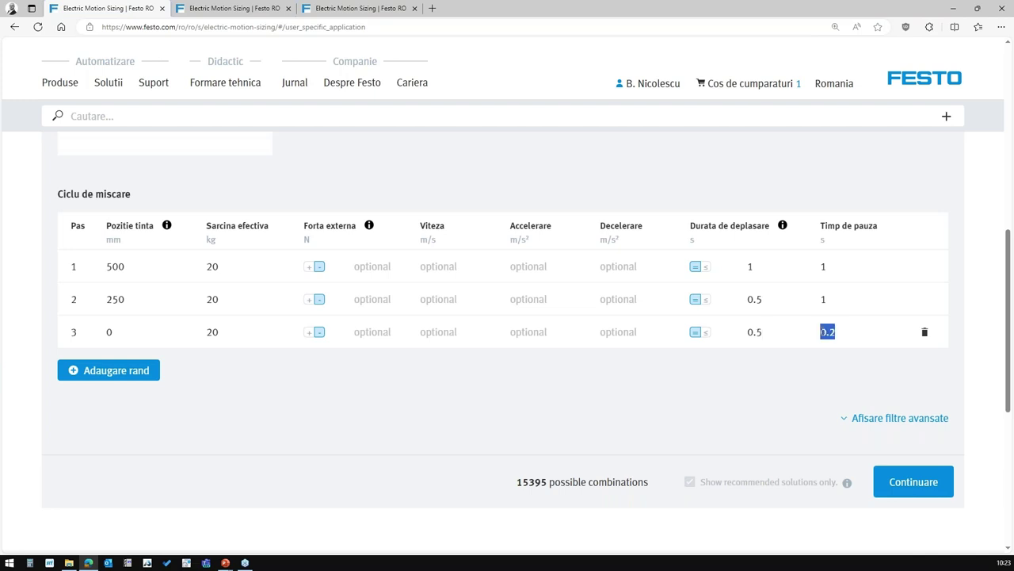
pyautogui.write('5')
# Examine the motion cycle's payload, external force, speed, acceleration, deceleration and travel time fields and the number of possible combinations.
pyautogui.doubleClick(222, 268)
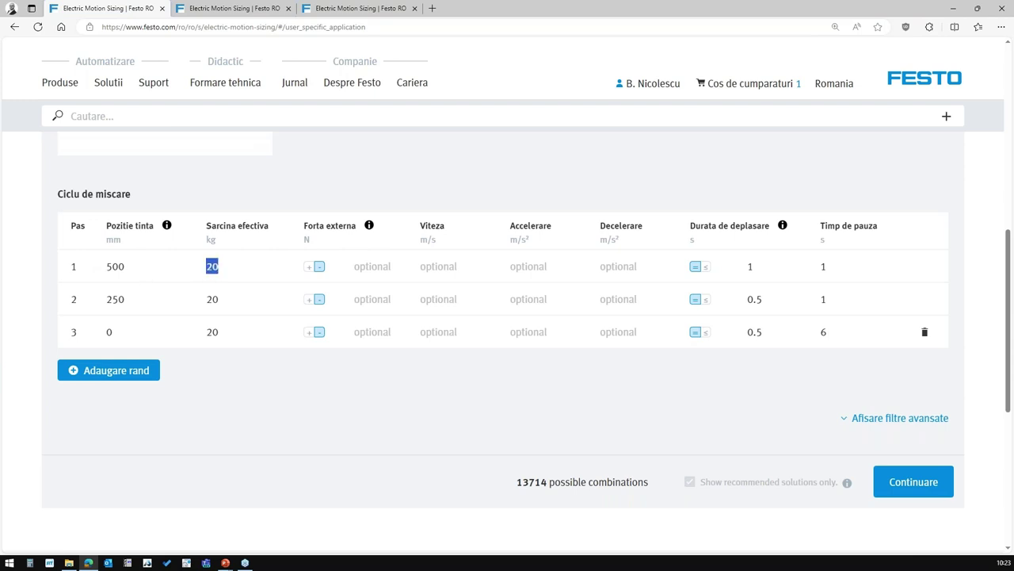
pyautogui.click(228, 269)
pyautogui.doubleClick(230, 270)
pyautogui.click(356, 266)
pyautogui.click(367, 295)
pyautogui.doubleClick(305, 241)
pyautogui.click(368, 227)
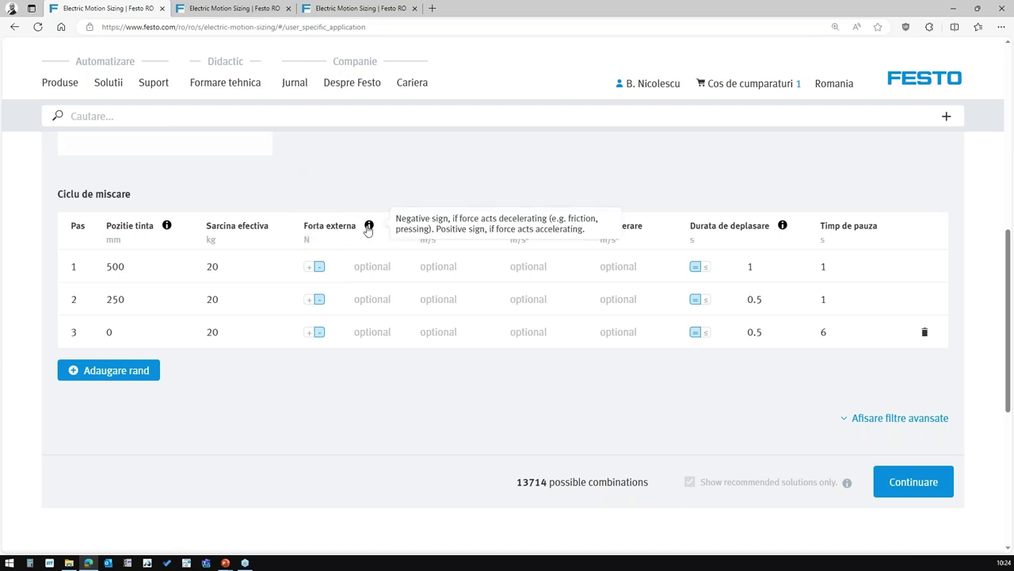
pyautogui.click(366, 261)
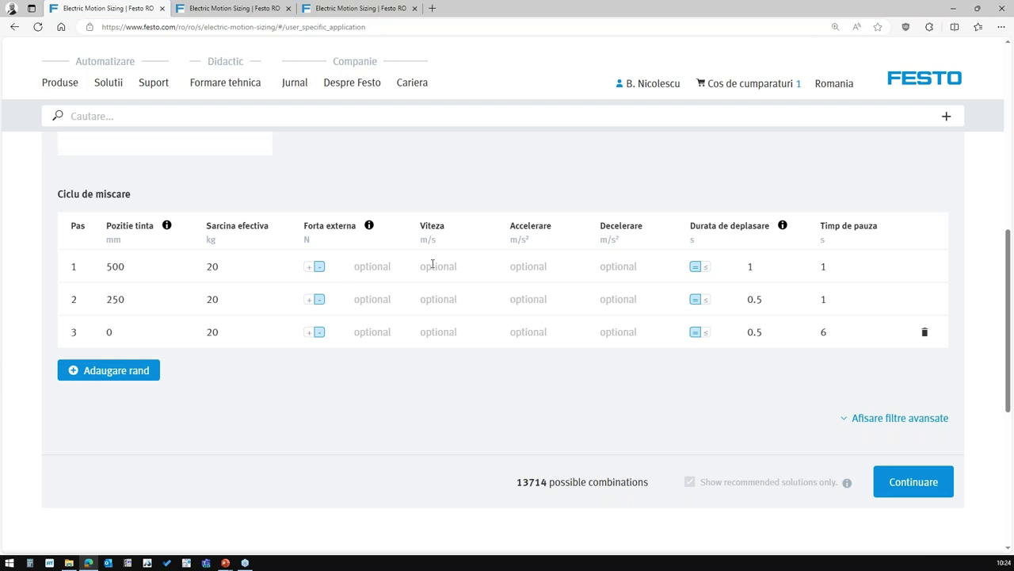
pyautogui.click(542, 269)
pyautogui.click(623, 265)
pyautogui.doubleClick(750, 266)
pyautogui.click(750, 267)
pyautogui.moveTo(763, 266); pyautogui.dragTo(748, 270)
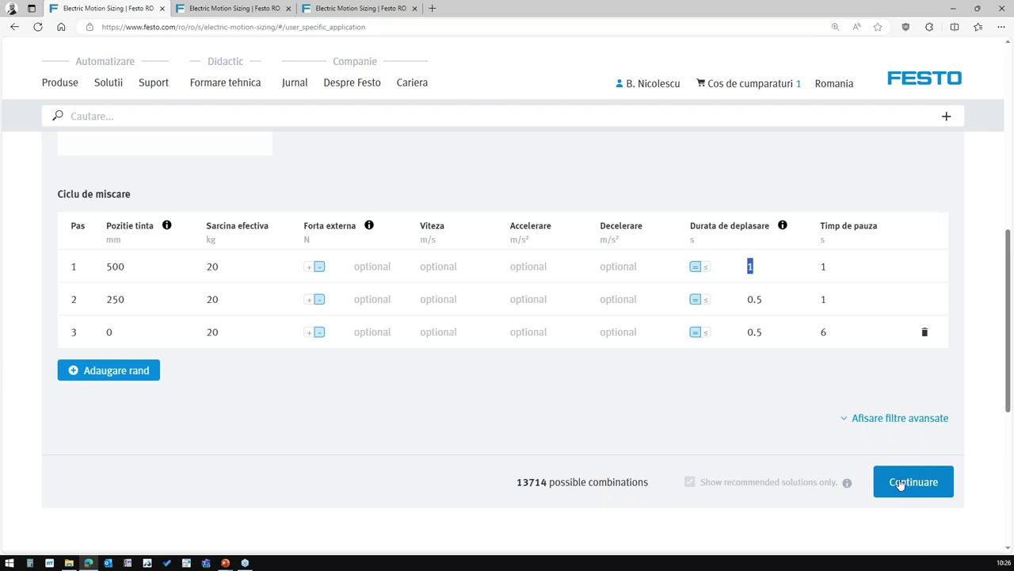
pyautogui.moveTo(516, 490); pyautogui.dragTo(547, 485)
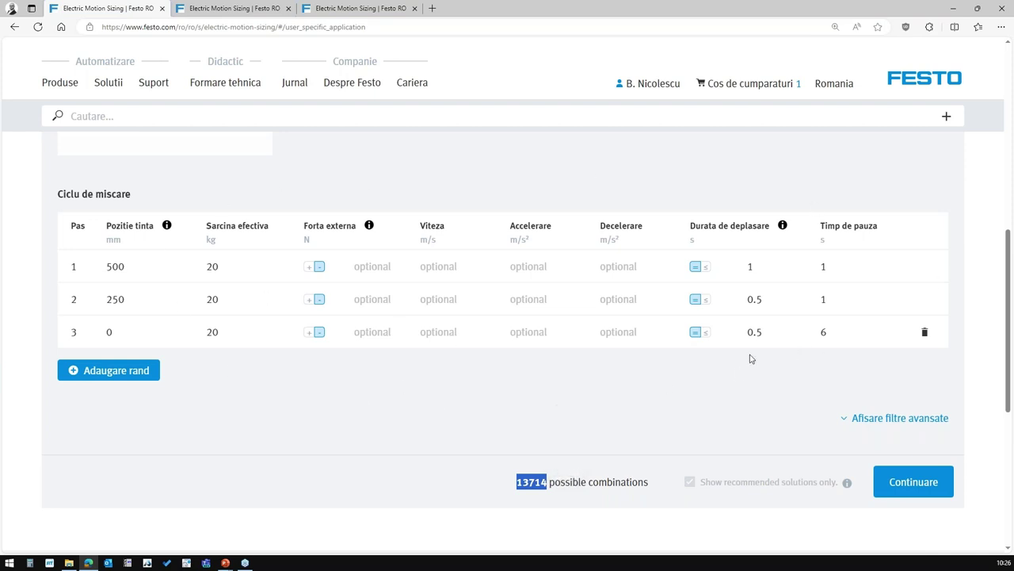
# Show the advanced filters and set the DC and three-phase AC supply voltages to "nici o alegere".
pyautogui.click(876, 420)
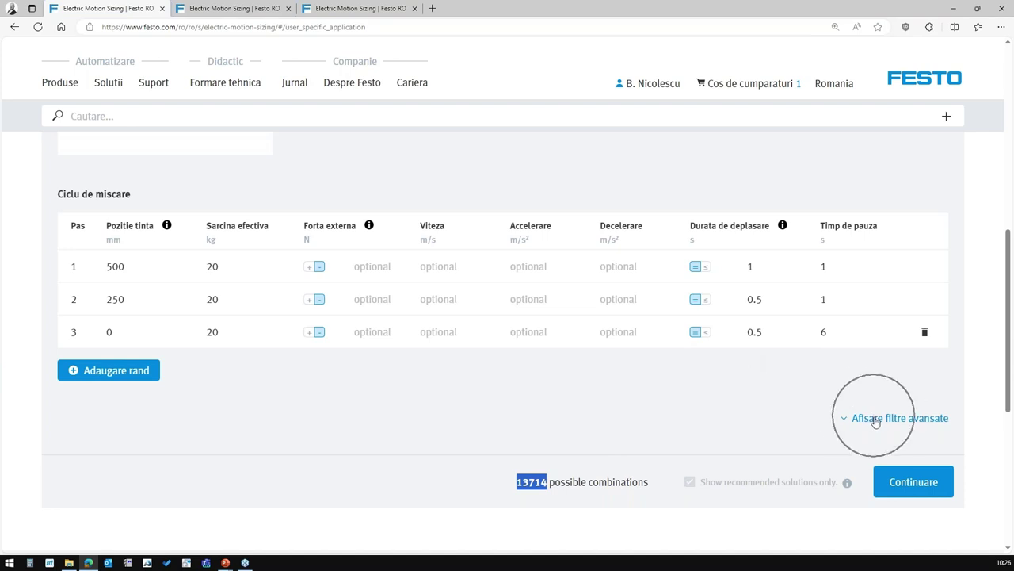
pyautogui.click(876, 420)
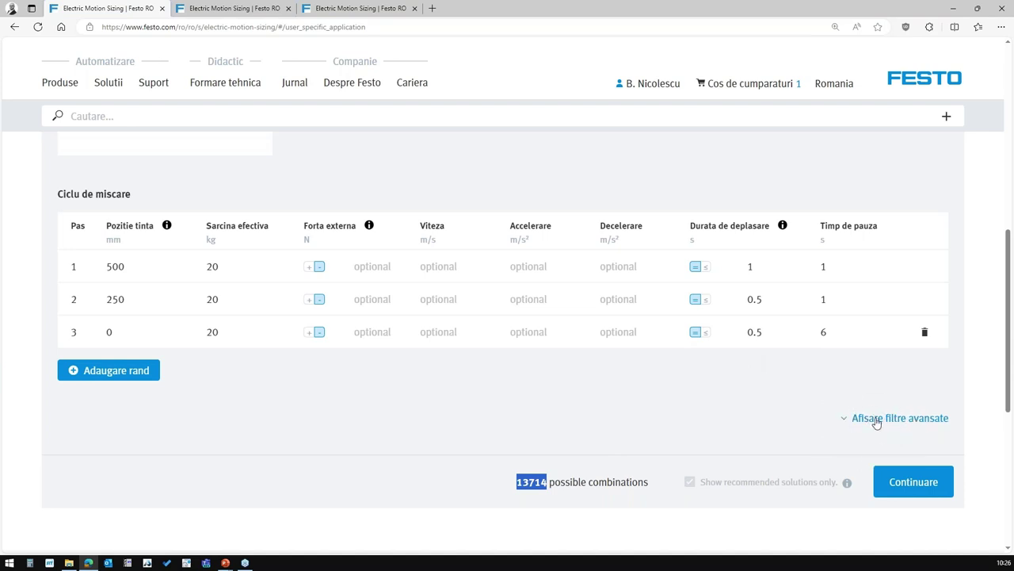
pyautogui.scroll(-2, 765, 421)
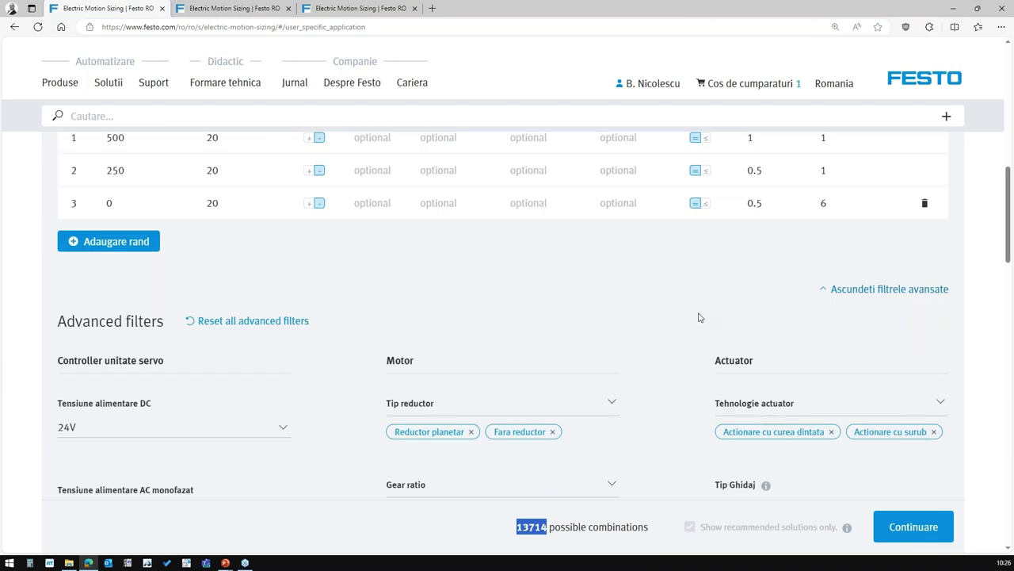
pyautogui.scroll(-3, 699, 317)
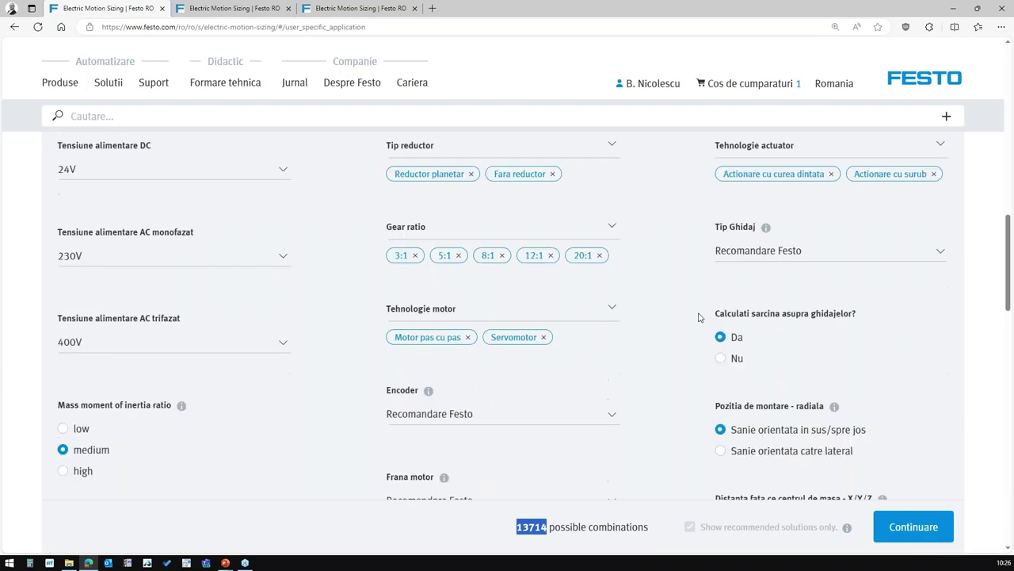
pyautogui.scroll(2, 699, 317)
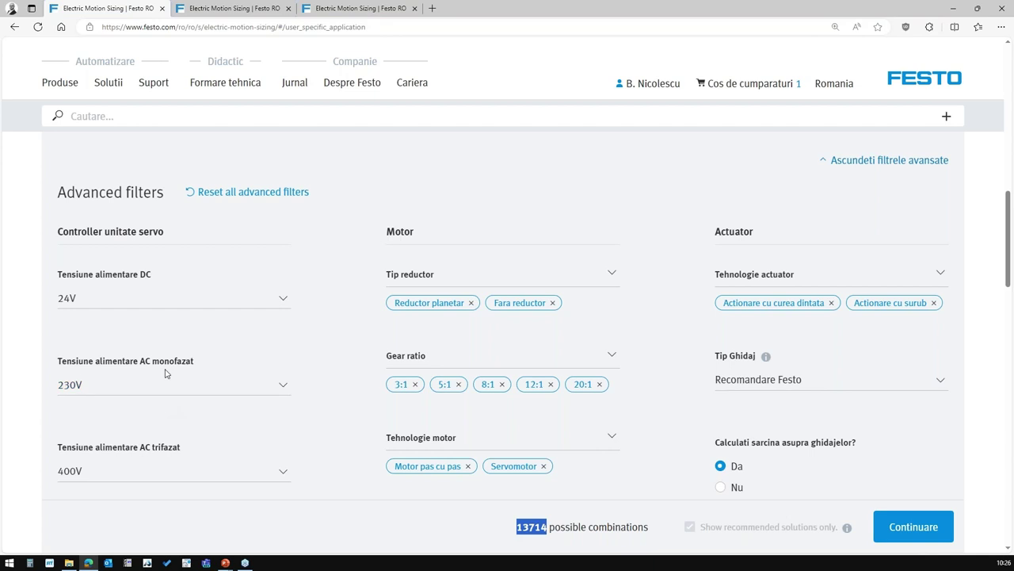
pyautogui.scroll(-2, 166, 373)
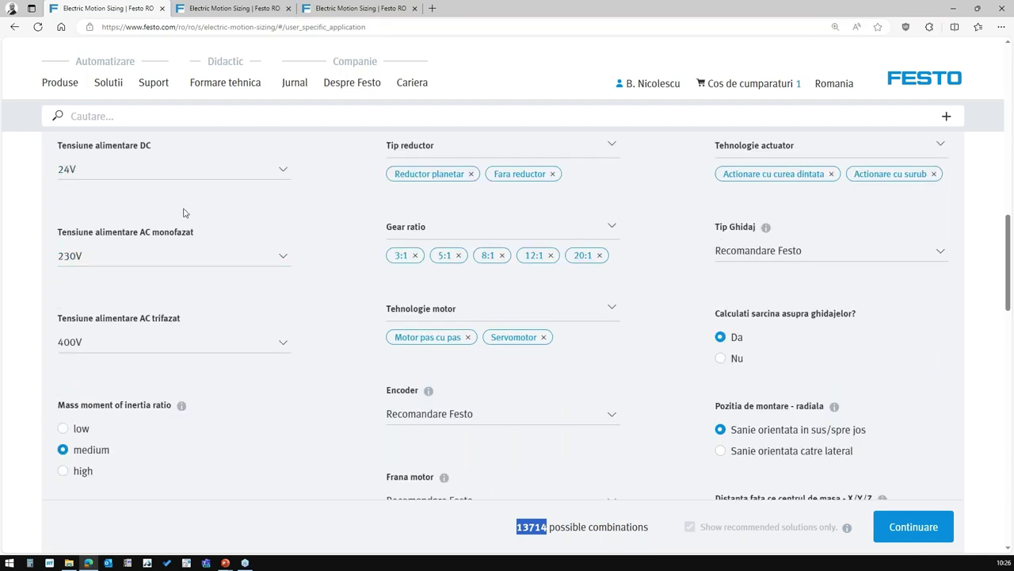
pyautogui.click(226, 171)
pyautogui.click(98, 206)
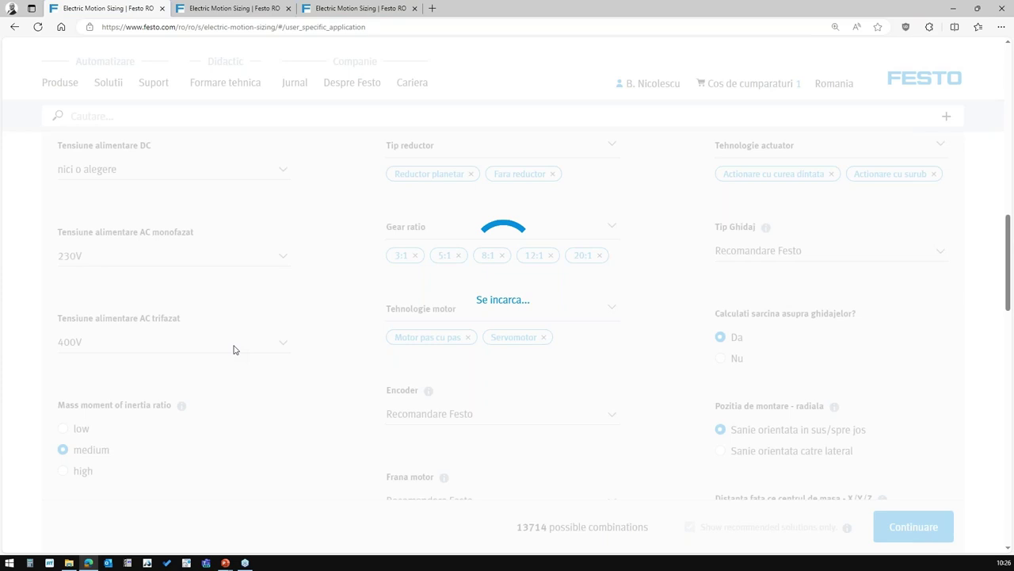
pyautogui.click(234, 350)
pyautogui.click(87, 378)
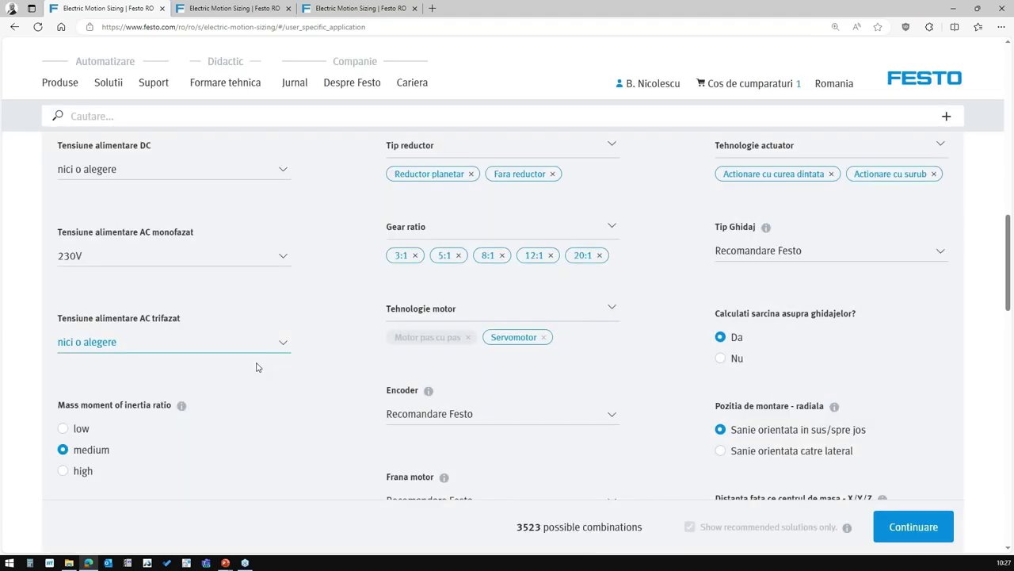
# Check the number of possible combinations and examine the mass moment of inertia ratio and acceleration behaviour options.
pyautogui.doubleClick(520, 526)
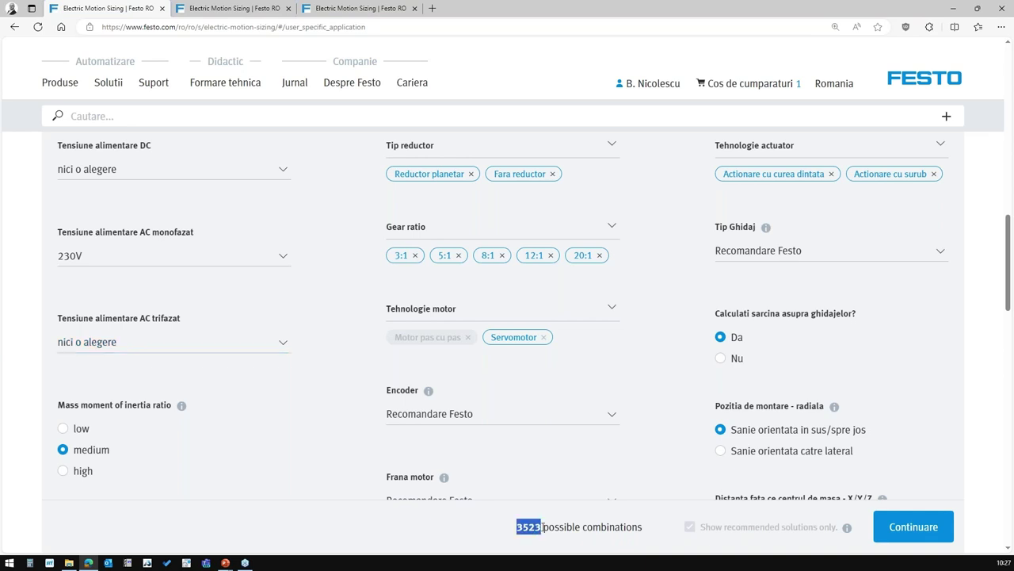
pyautogui.click(522, 534)
pyautogui.scroll(-3, 265, 439)
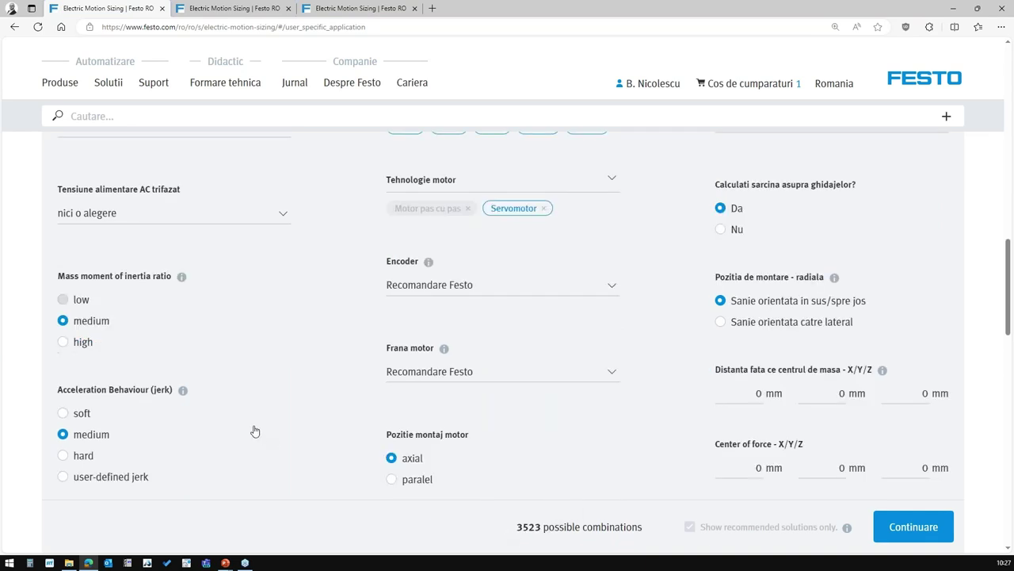
pyautogui.scroll(2, 122, 190)
pyautogui.scroll(-2, 71, 327)
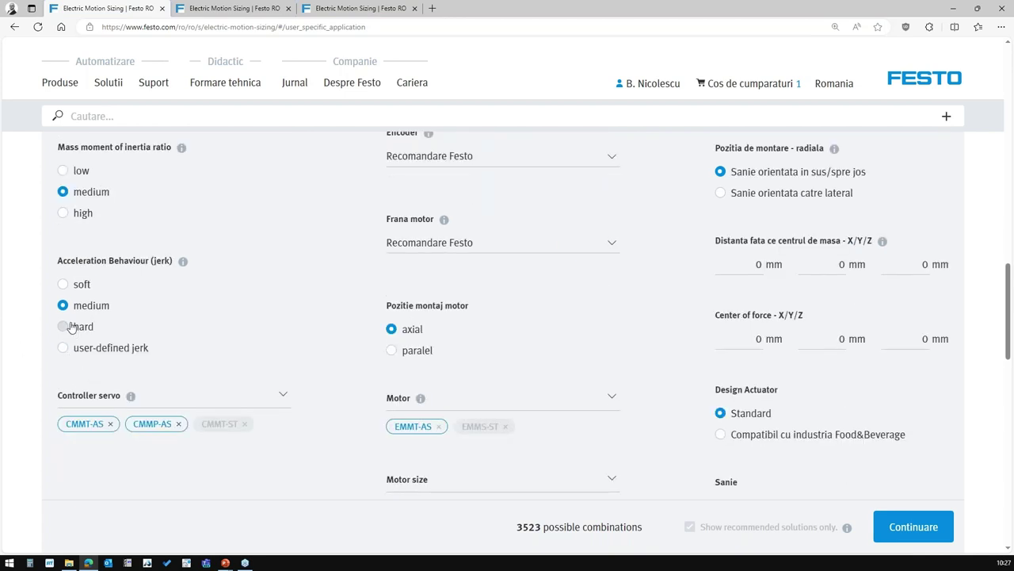
pyautogui.moveTo(61, 261); pyautogui.dragTo(136, 260)
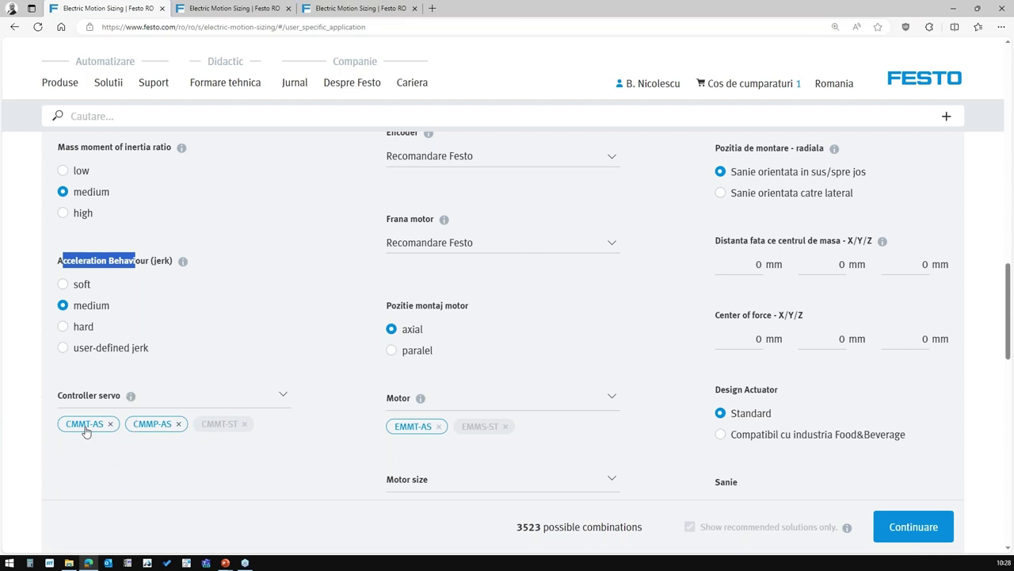
# Remove CMMP-AS from the selected servo controllers.
pyautogui.press('ctrl')
pyautogui.press('ctrl')
pyautogui.press('ctrl')
pyautogui.press('ctrl')
pyautogui.press('ctrl')
pyautogui.click(180, 426)
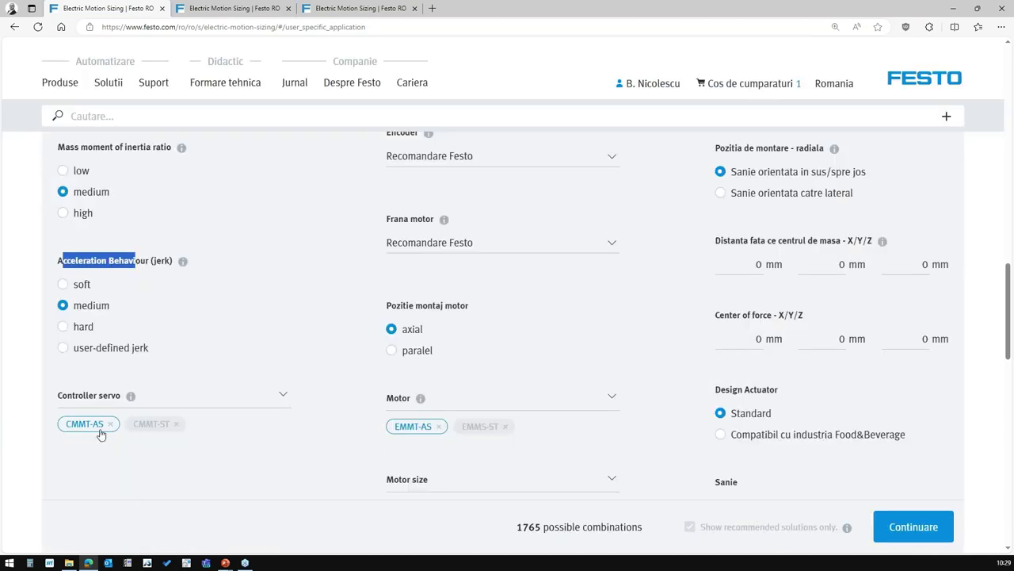
# Examine the motor section of the advanced filters and its gearbox type options.
pyautogui.scroll(2, 267, 457)
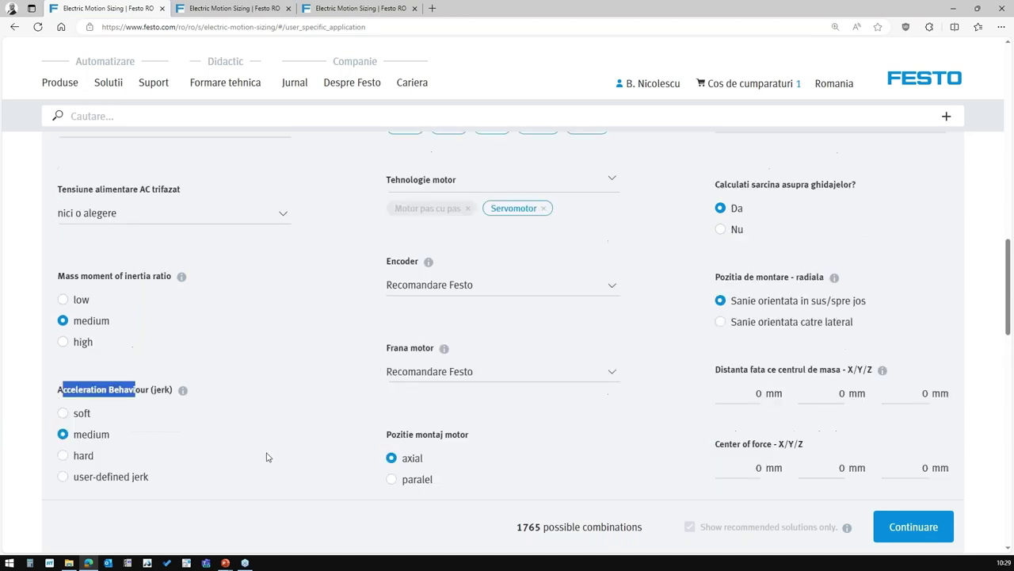
pyautogui.scroll(4, 267, 457)
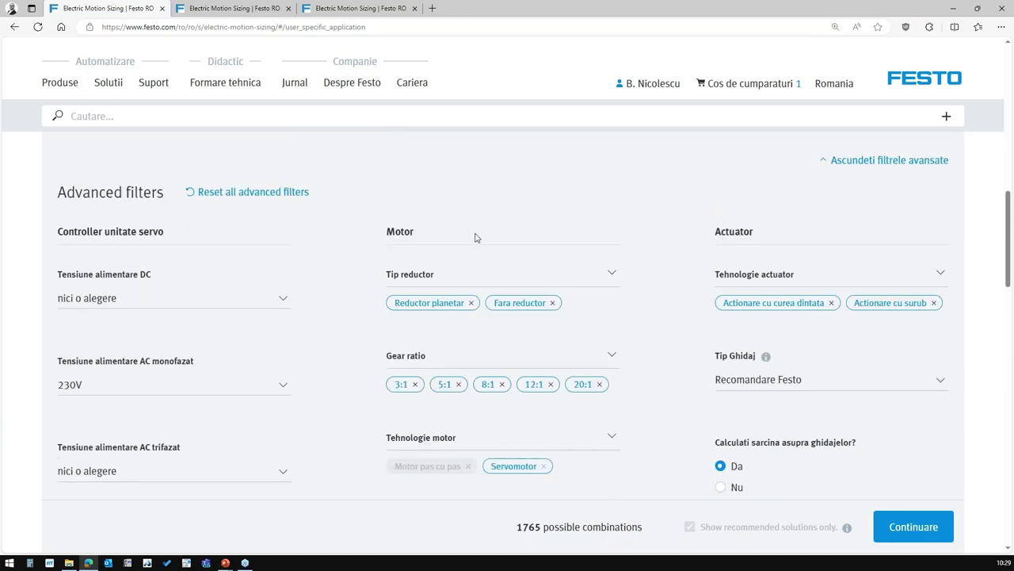
pyautogui.doubleClick(425, 234)
pyautogui.click(424, 236)
pyautogui.scroll(-2, 422, 235)
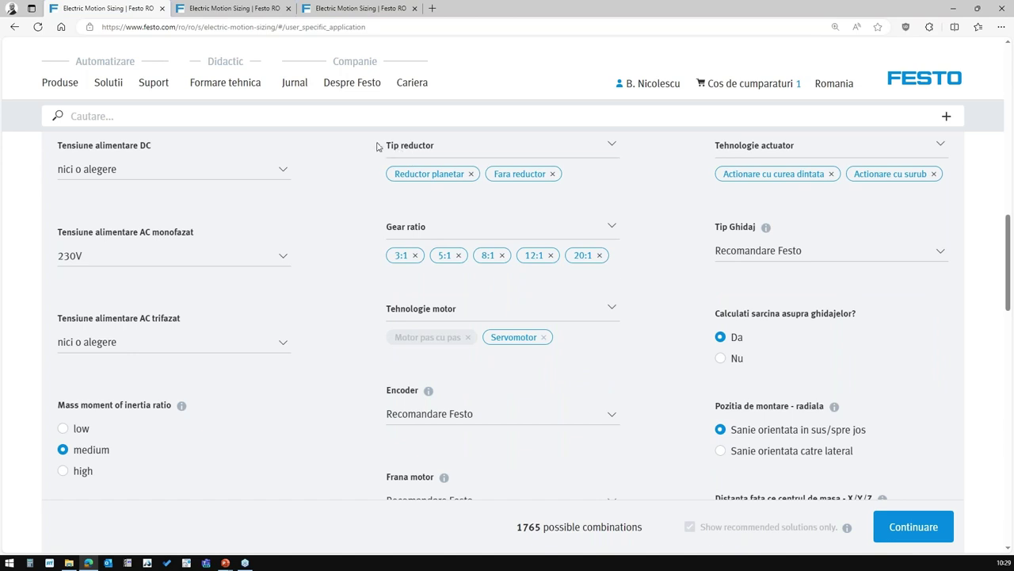
pyautogui.click(456, 153)
pyautogui.click(555, 153)
# Restrict the motor gear ratios to 3:1 and 5:1 by deselecting 8:1, 12:1 and 20:1.
pyautogui.scroll(2, 613, 185)
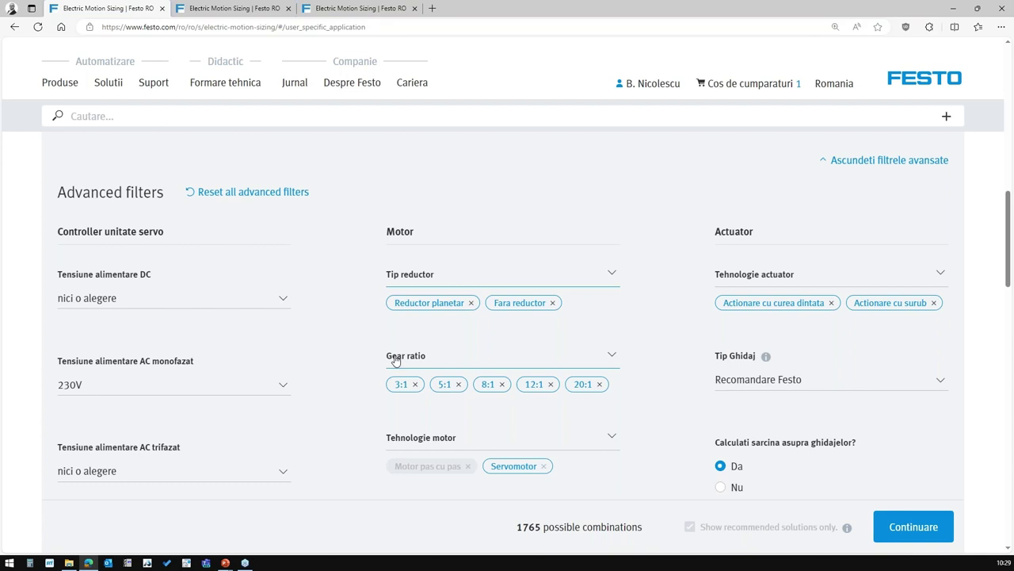
pyautogui.click(611, 363)
pyautogui.click(496, 520)
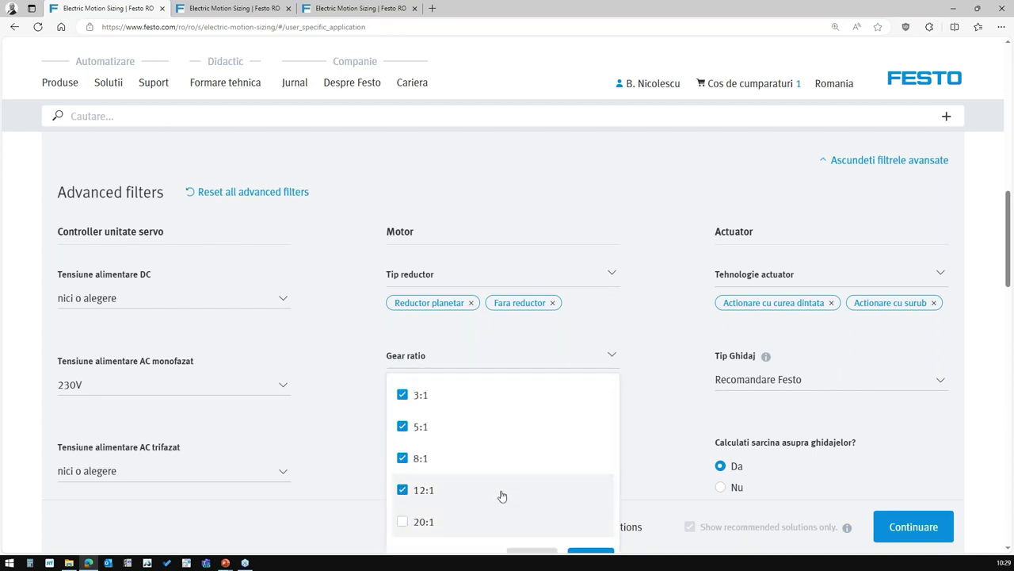
pyautogui.click(501, 496)
pyautogui.click(512, 469)
pyautogui.scroll(-2, 586, 475)
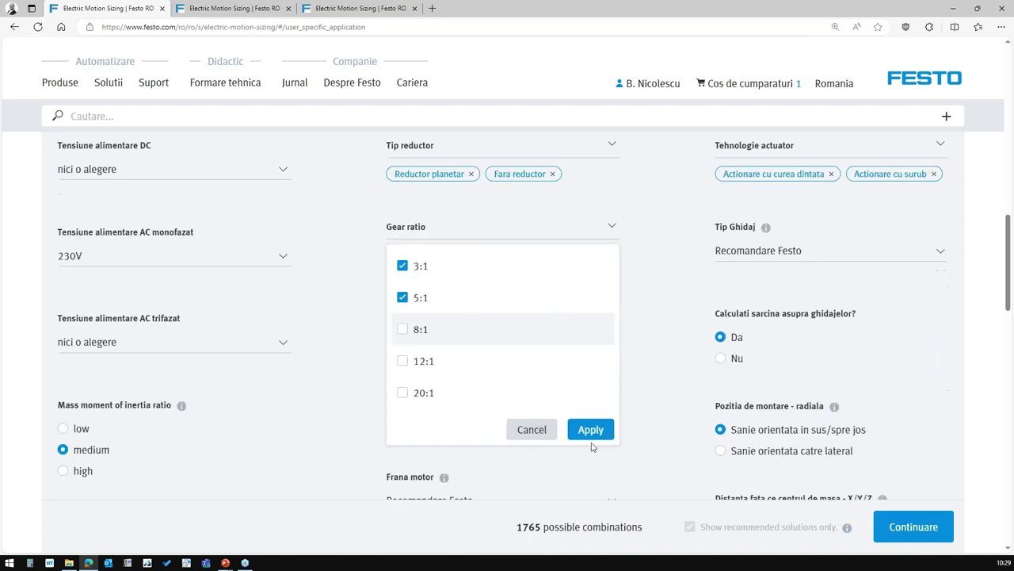
pyautogui.click(591, 429)
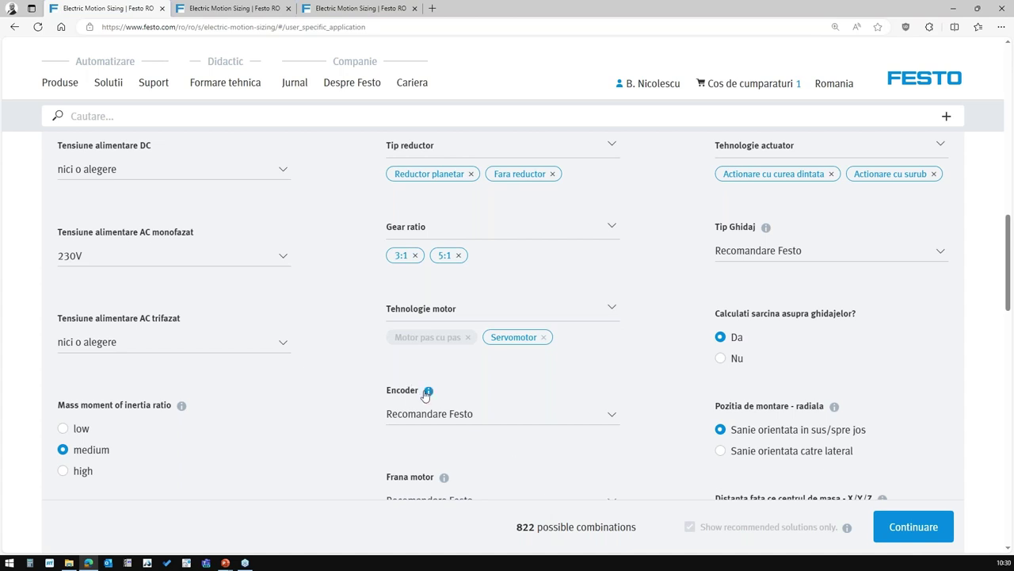
# Read the encoder note, review the encoder choices and select Recomandare Festo.
pyautogui.moveTo(429, 391)
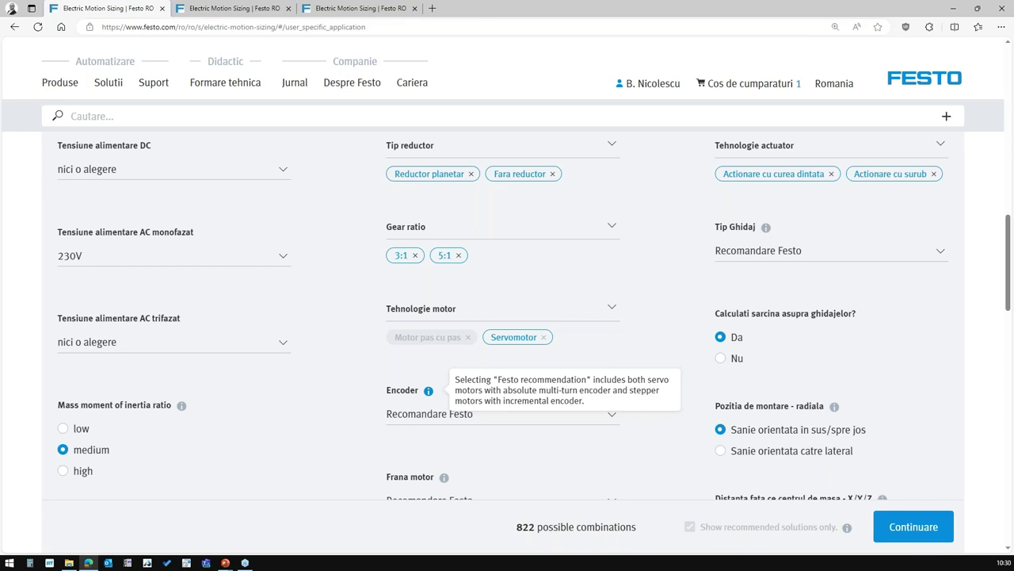
pyautogui.click(585, 416)
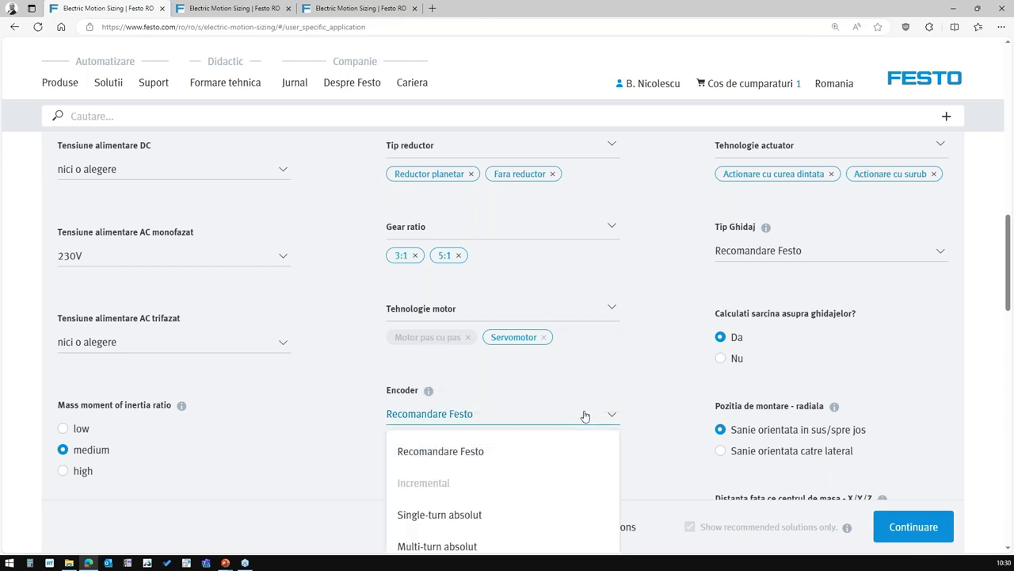
pyautogui.scroll(-2, 520, 349)
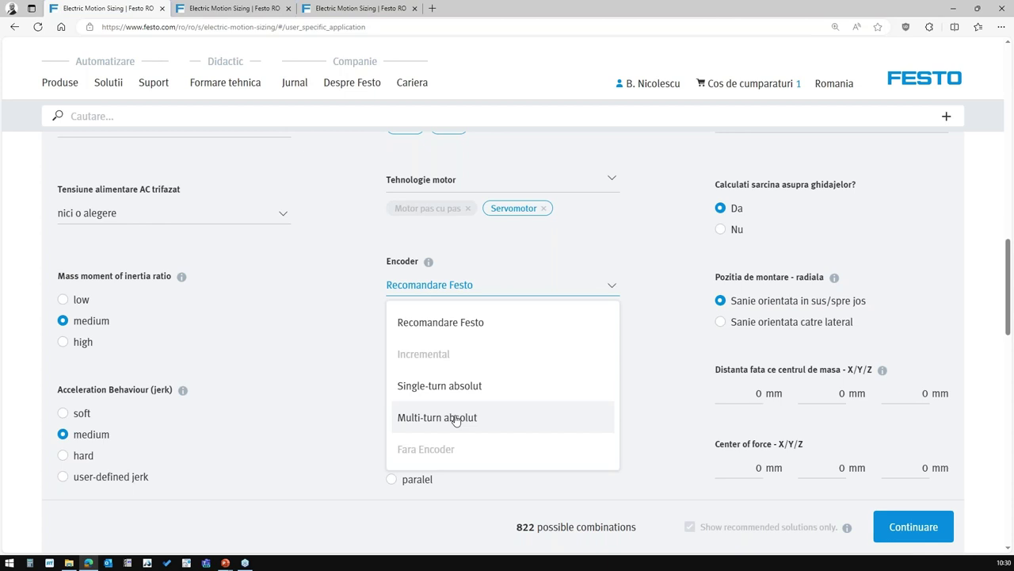
pyautogui.click(460, 322)
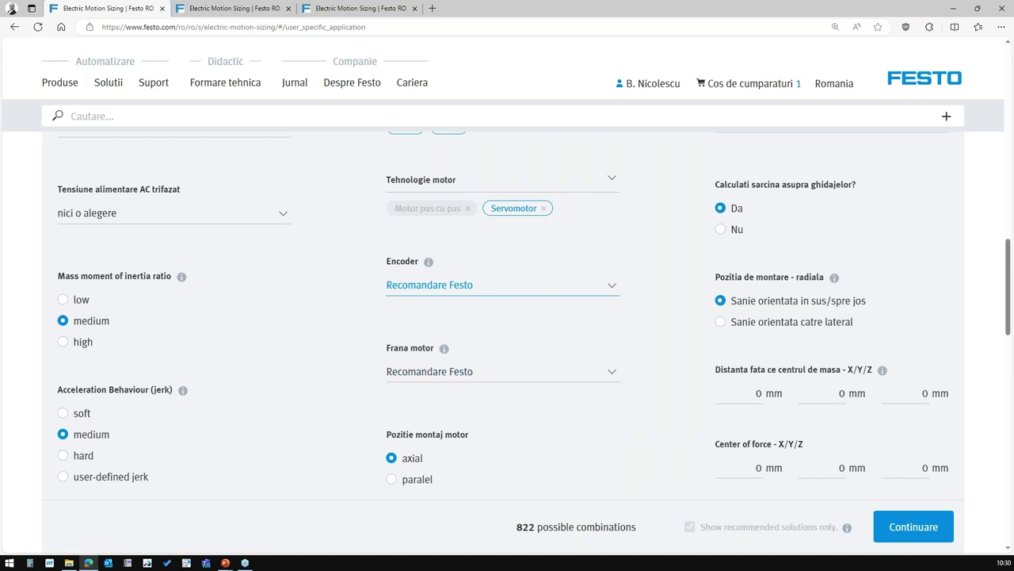
# Examine the motor brake options without choosing a different one.
pyautogui.moveTo(386, 349); pyautogui.dragTo(444, 354)
pyautogui.click(446, 352)
pyautogui.click(429, 370)
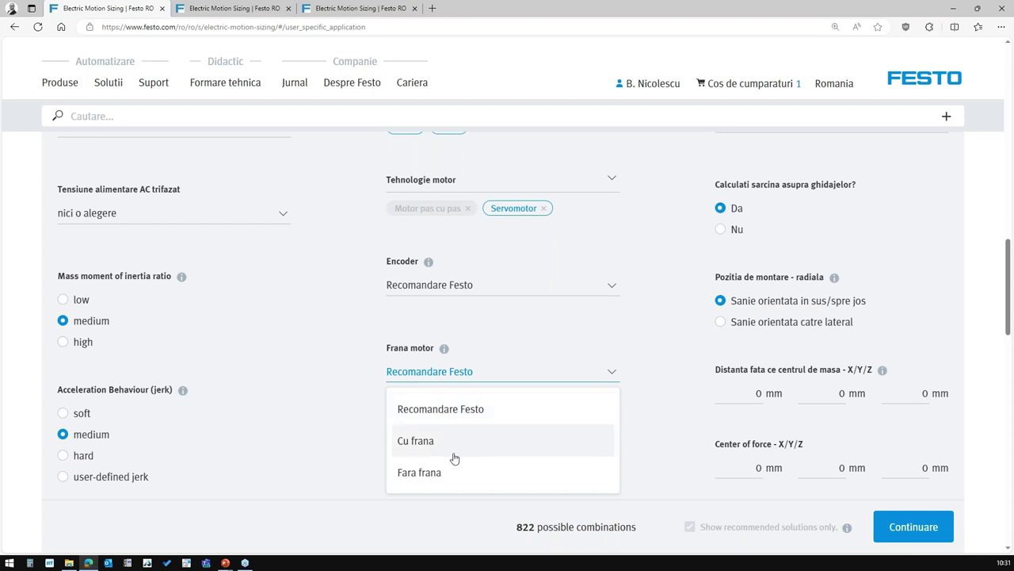
pyautogui.click(360, 458)
pyautogui.scroll(-2, 359, 458)
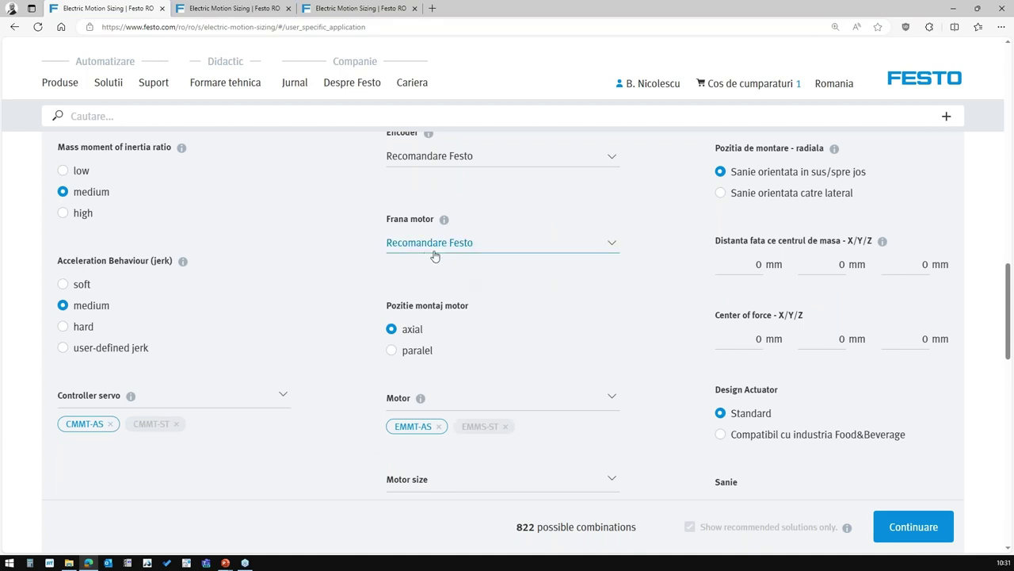
# Review the motor mounting position options alongside the available gearbox types, discarding any gearbox change.
pyautogui.moveTo(401, 306); pyautogui.dragTo(496, 310)
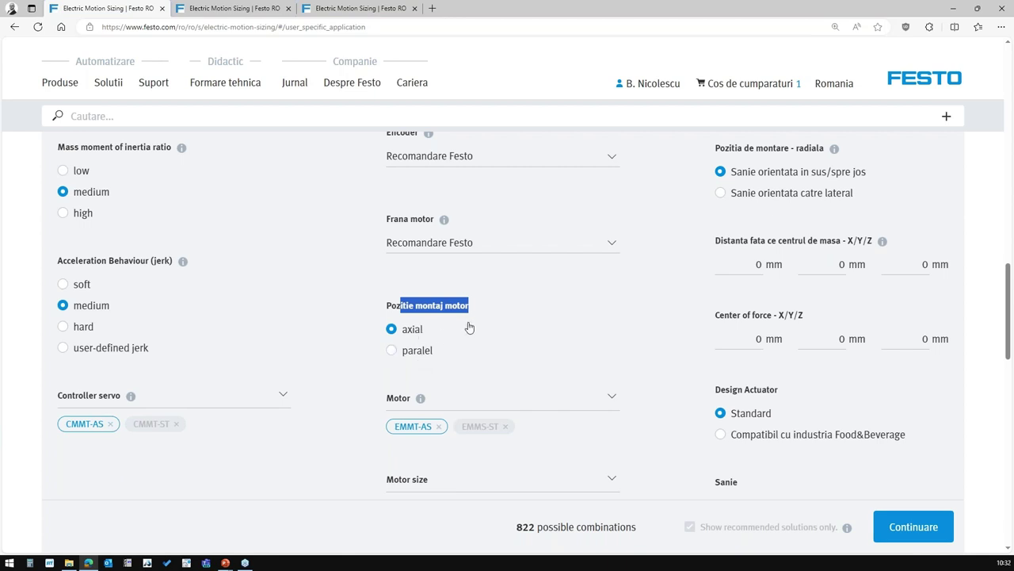
pyautogui.scroll(3, 496, 339)
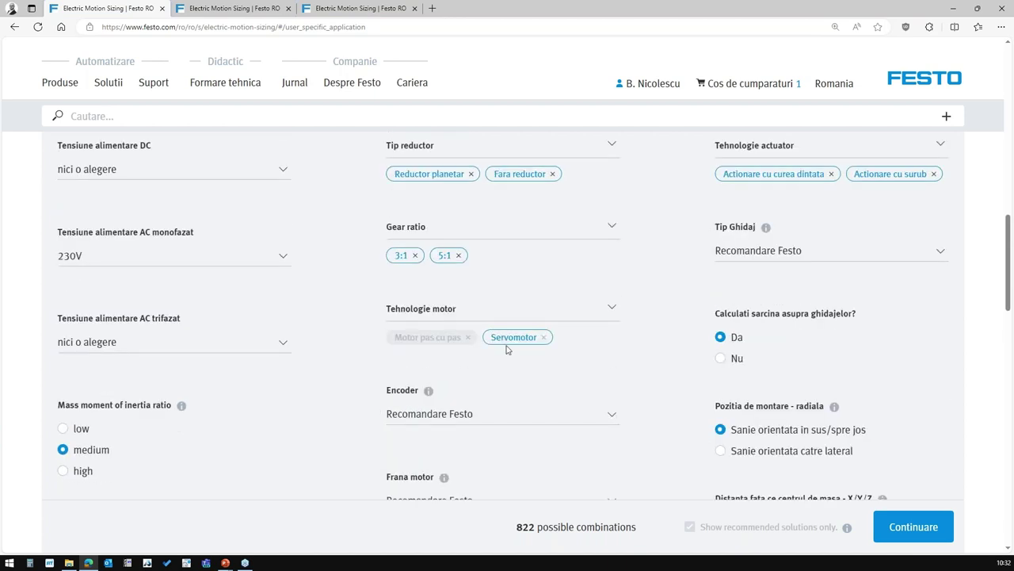
pyautogui.scroll(-3, 507, 346)
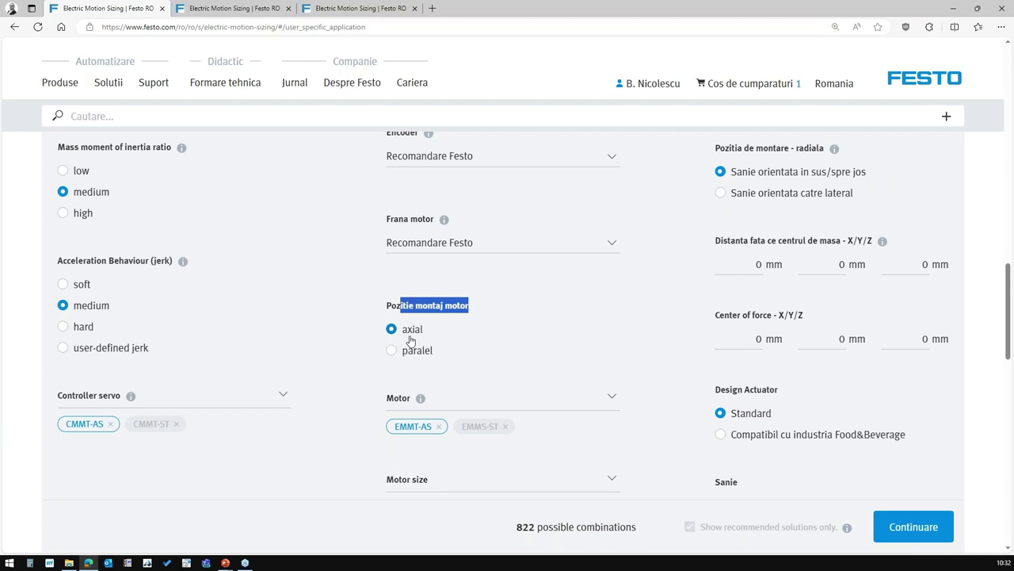
pyautogui.scroll(3, 408, 341)
pyautogui.click(600, 283)
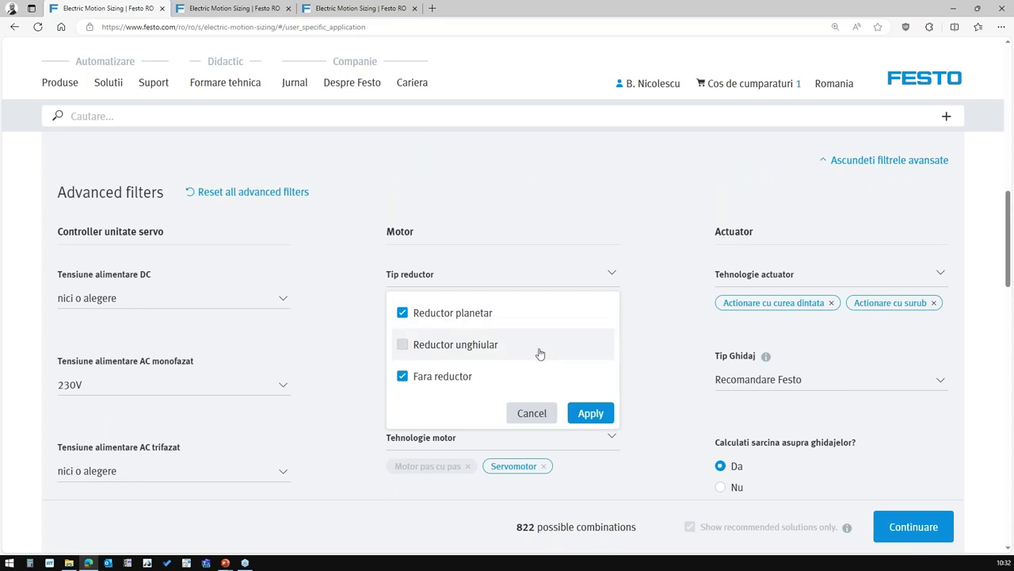
pyautogui.click(538, 413)
# Read the descriptions of the available motor series in the motor filter's information.
pyautogui.scroll(-3, 588, 416)
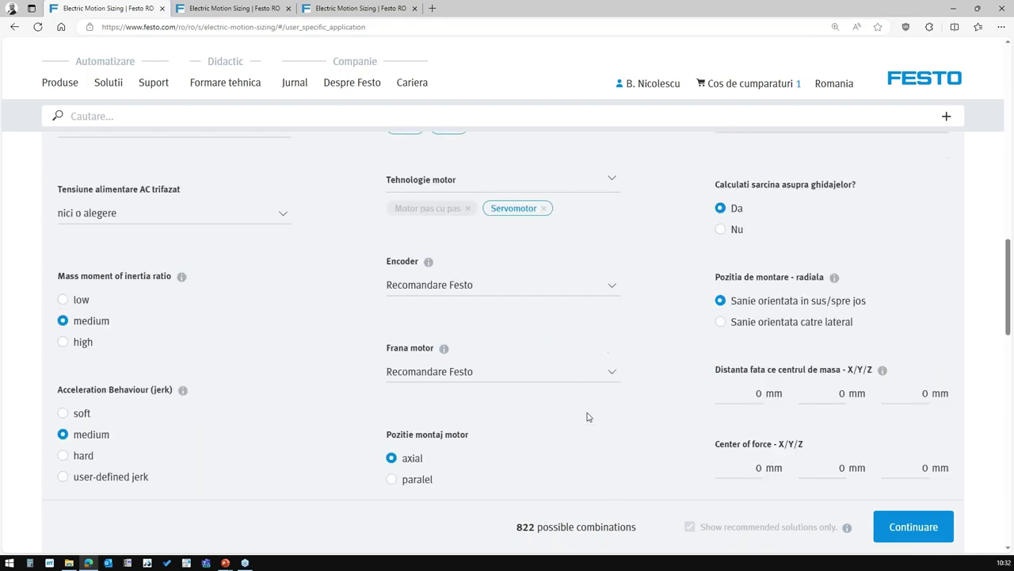
pyautogui.scroll(-5, 589, 416)
pyautogui.scroll(2, 586, 416)
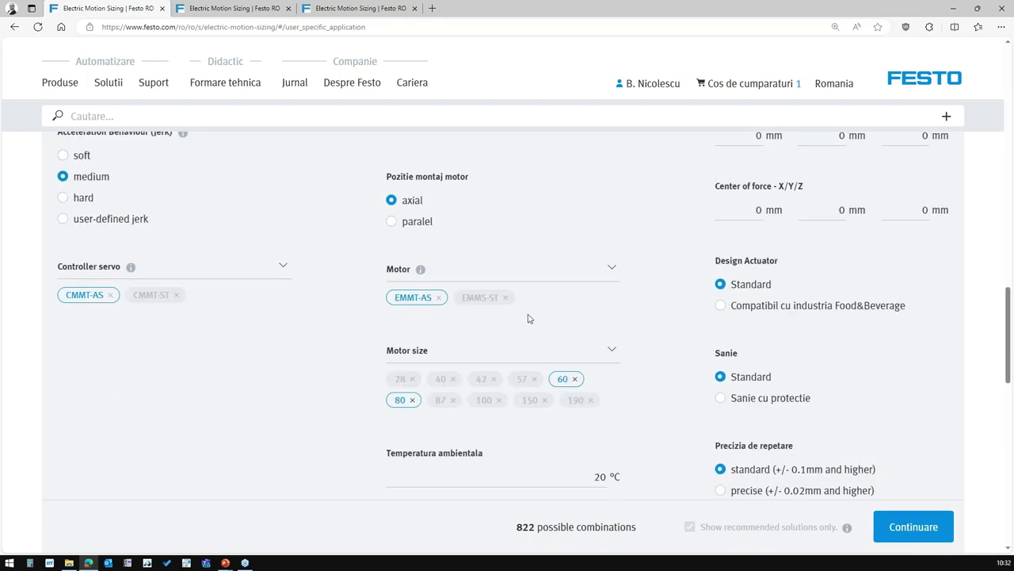
pyautogui.click(419, 271)
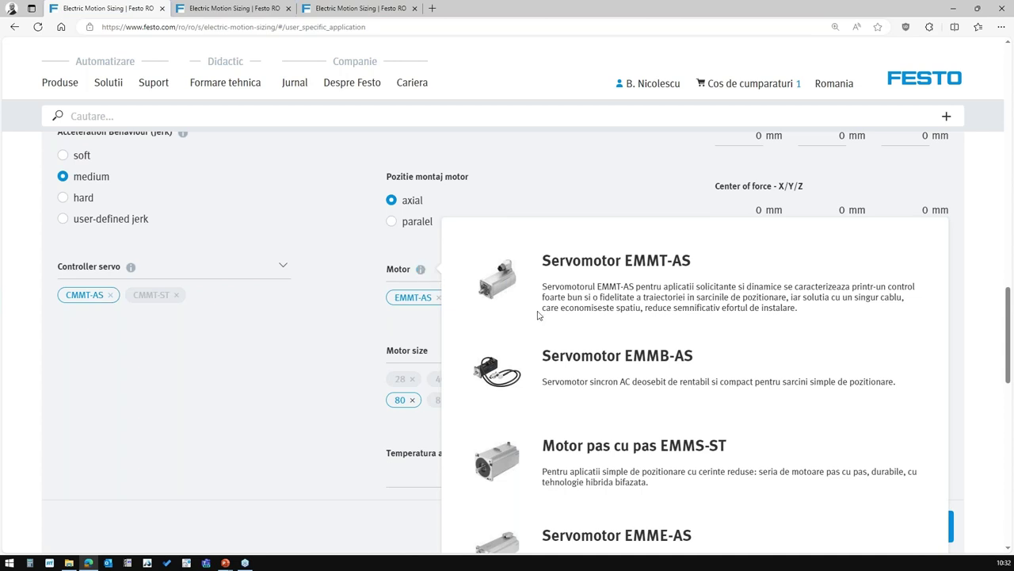
pyautogui.scroll(-2, 537, 316)
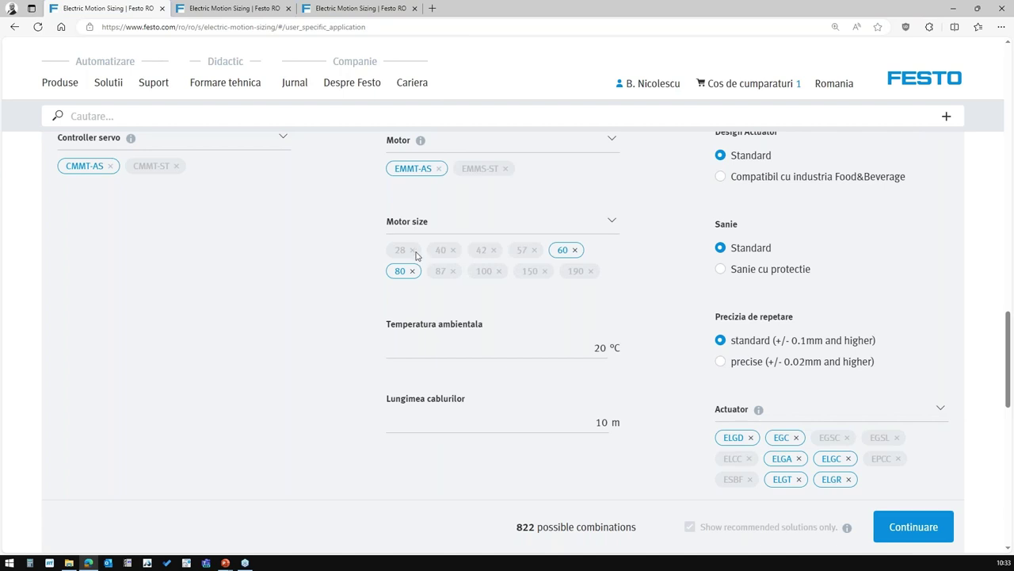
# Look through the complete list of motor sizes to see which ones are selectable.
pyautogui.click(610, 224)
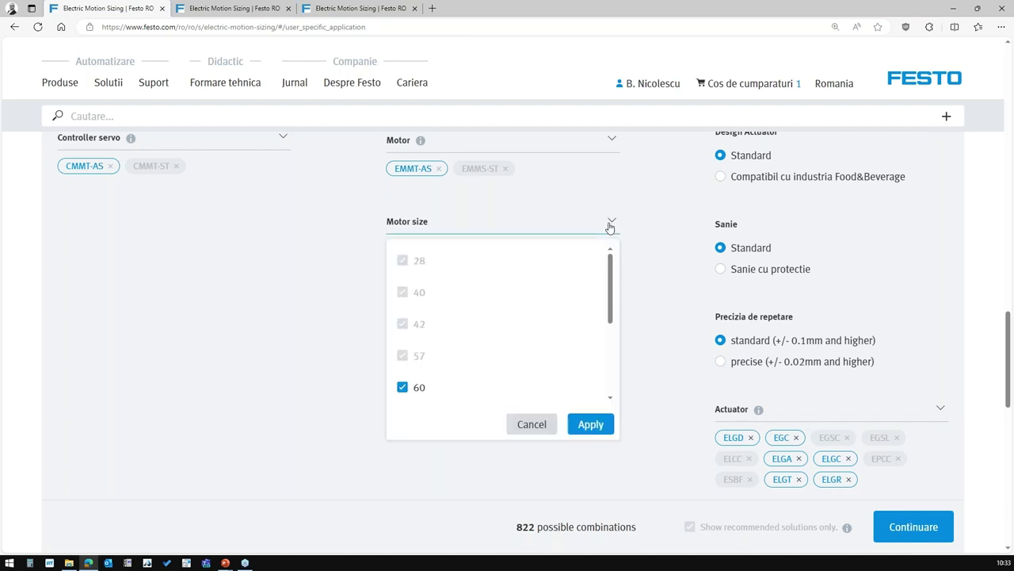
pyautogui.moveTo(611, 261); pyautogui.dragTo(616, 308)
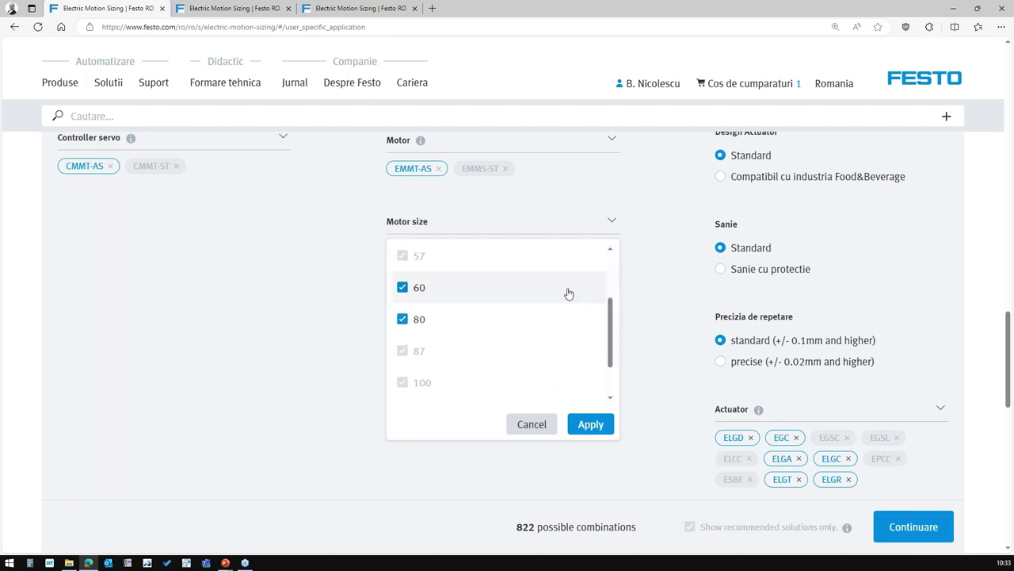
pyautogui.scroll(-1, 507, 295)
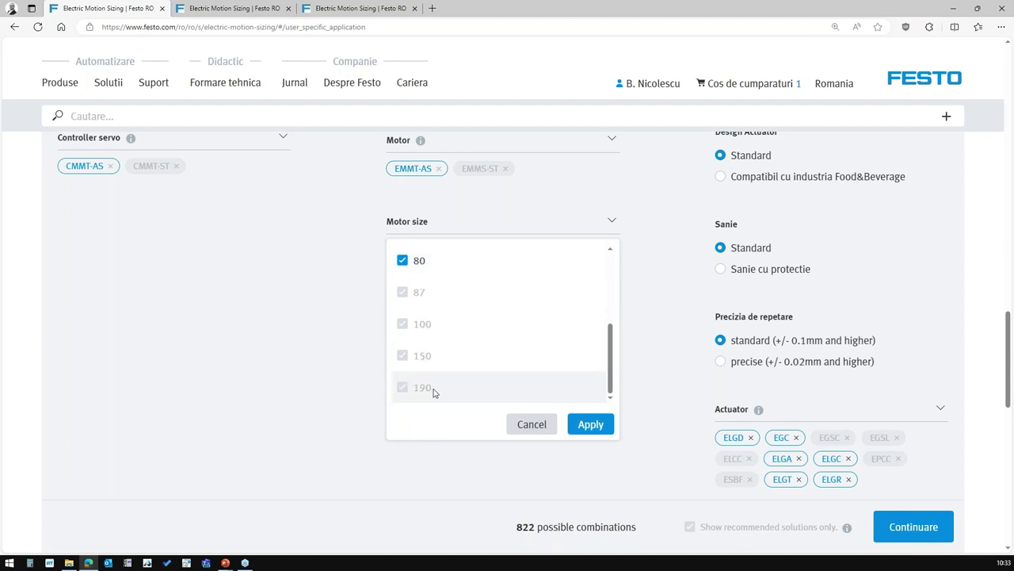
pyautogui.scroll(1, 435, 391)
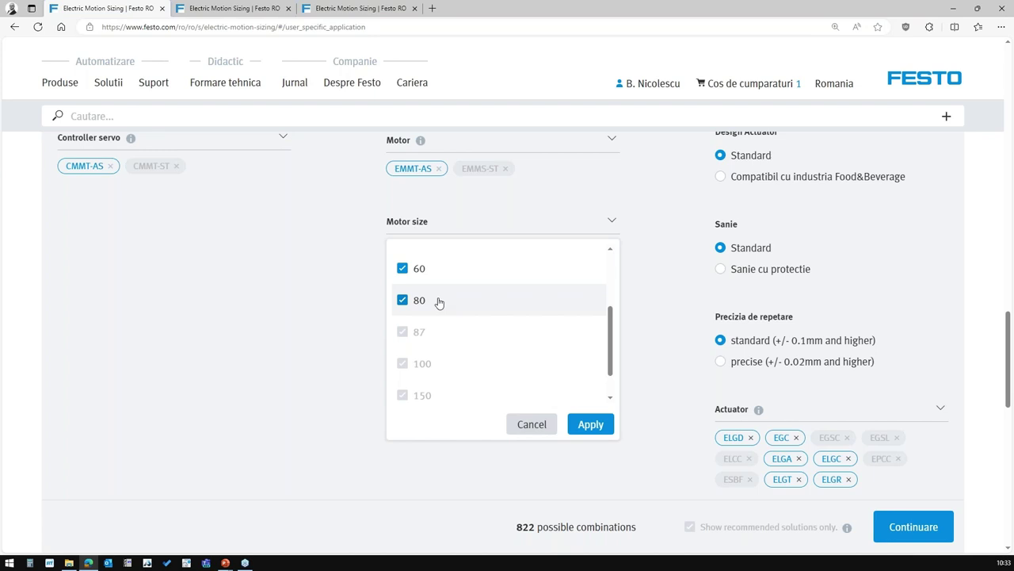
pyautogui.scroll(1, 444, 305)
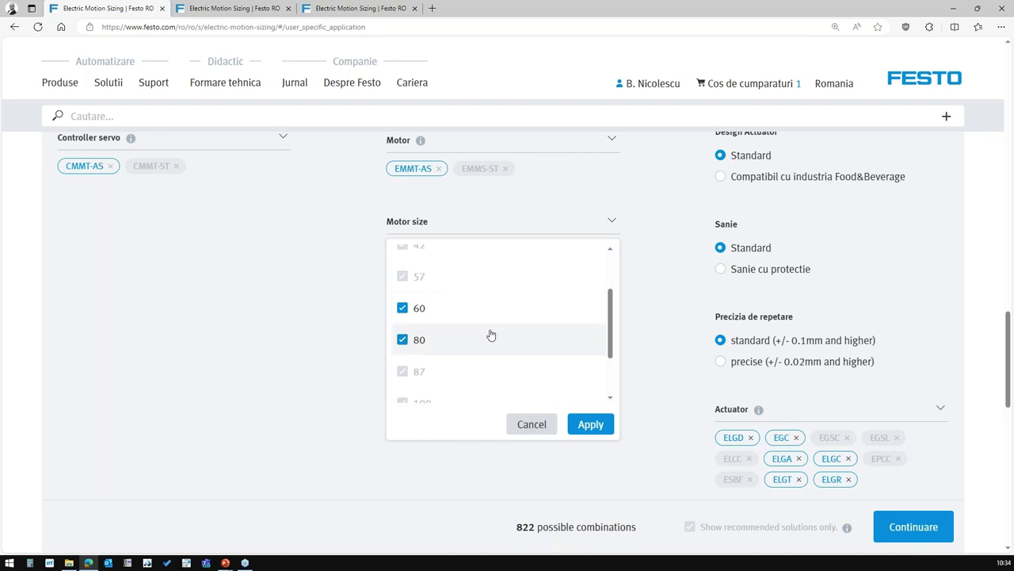
pyautogui.click(657, 356)
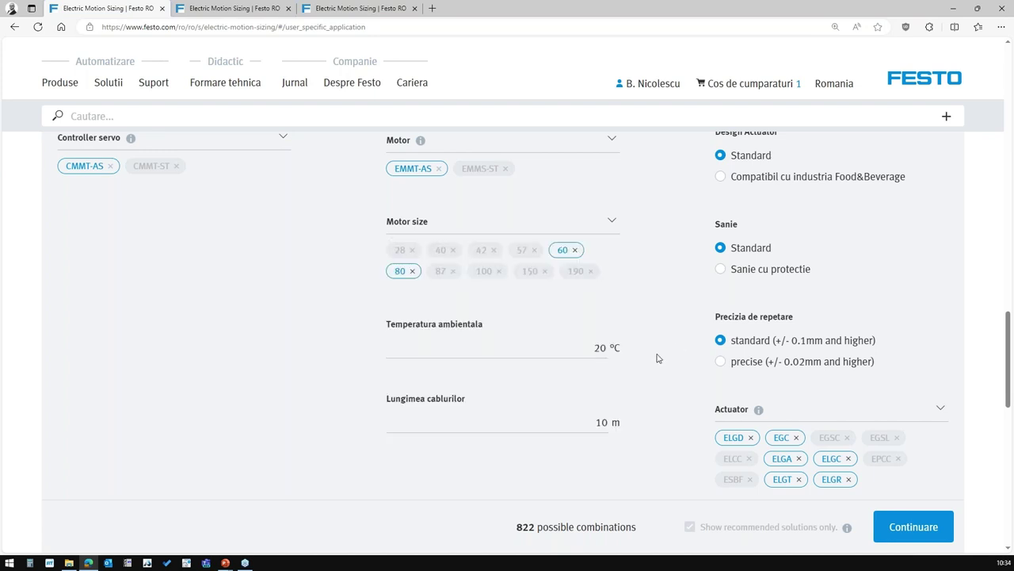
# Restrict the motor size to 60 by deselecting 80, and check the number of possible combinations.
pyautogui.click(599, 230)
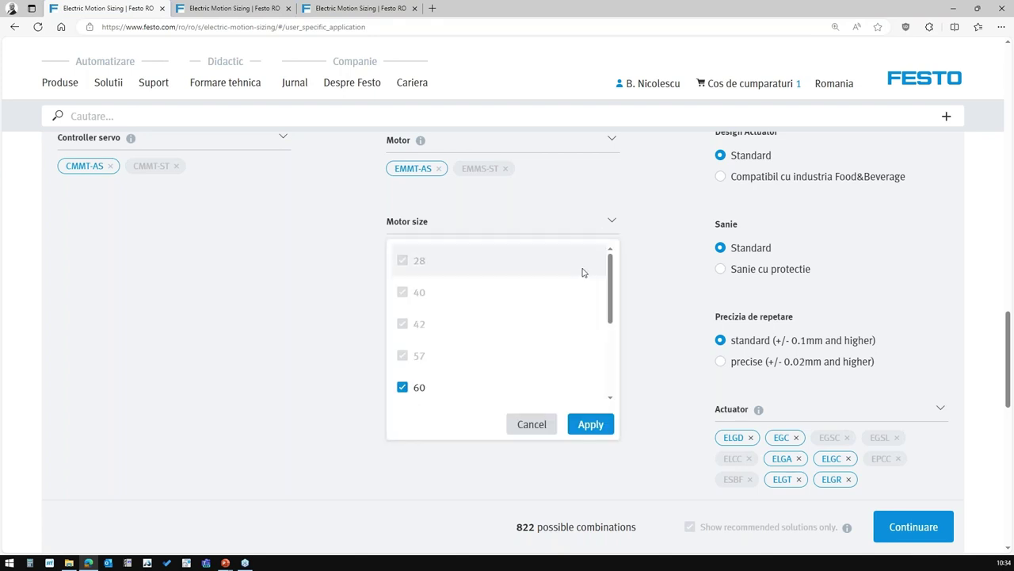
pyautogui.scroll(-1, 530, 322)
pyautogui.click(411, 379)
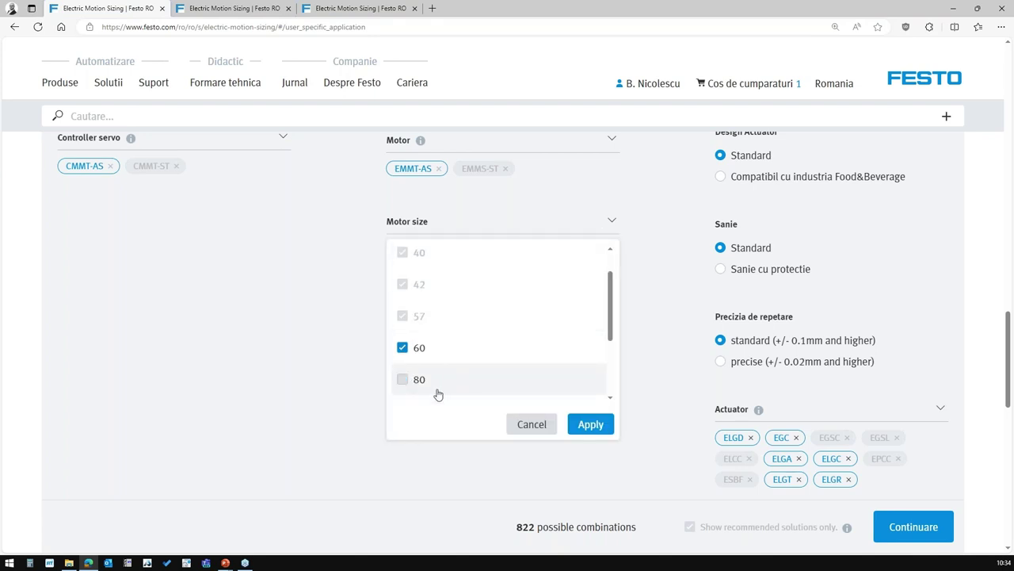
pyautogui.click(590, 428)
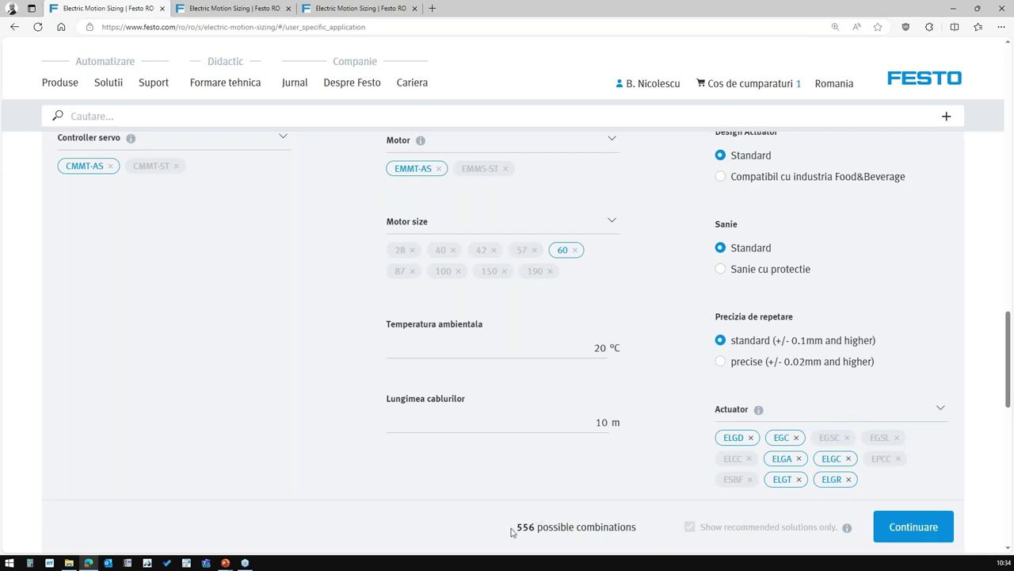
pyautogui.moveTo(511, 531); pyautogui.dragTo(567, 528)
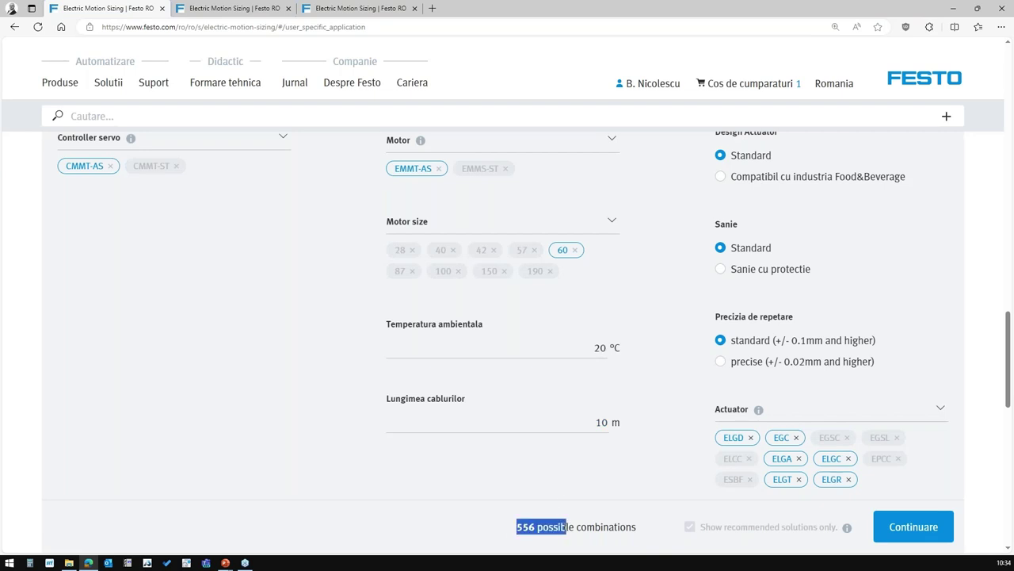
pyautogui.click(636, 509)
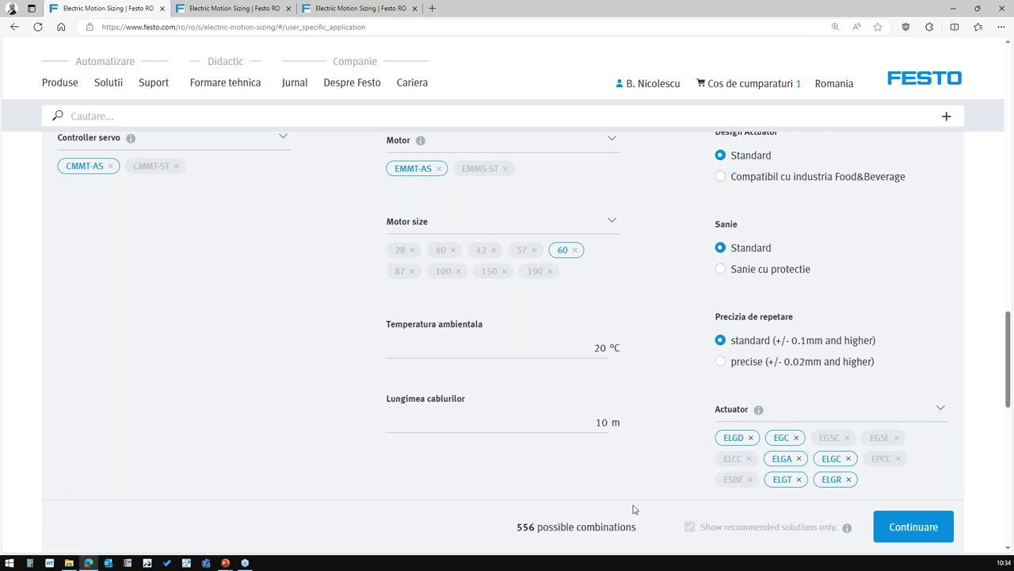
# Check the ambient temperature value and set the cable length to 5 m.
pyautogui.moveTo(584, 349); pyautogui.dragTo(620, 349)
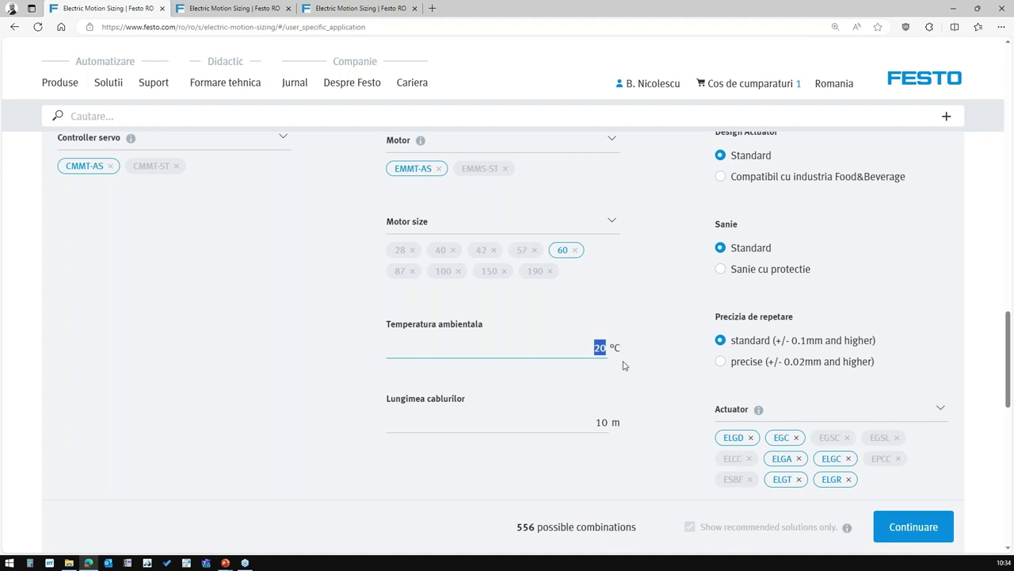
pyautogui.click(632, 365)
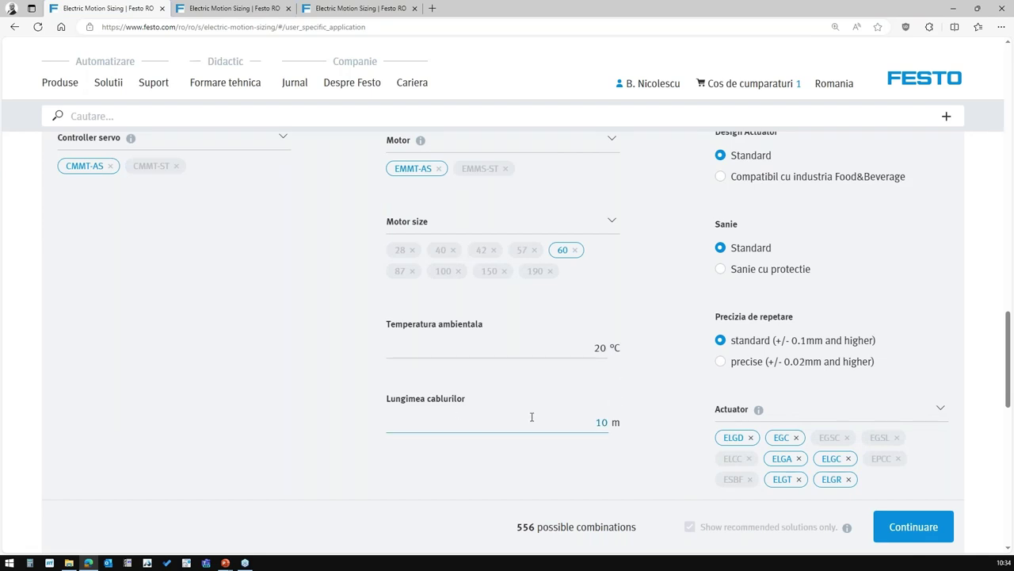
pyautogui.moveTo(532, 417); pyautogui.dragTo(632, 423)
pyautogui.write('5')
pyautogui.click(636, 437)
pyautogui.scroll(10, 637, 438)
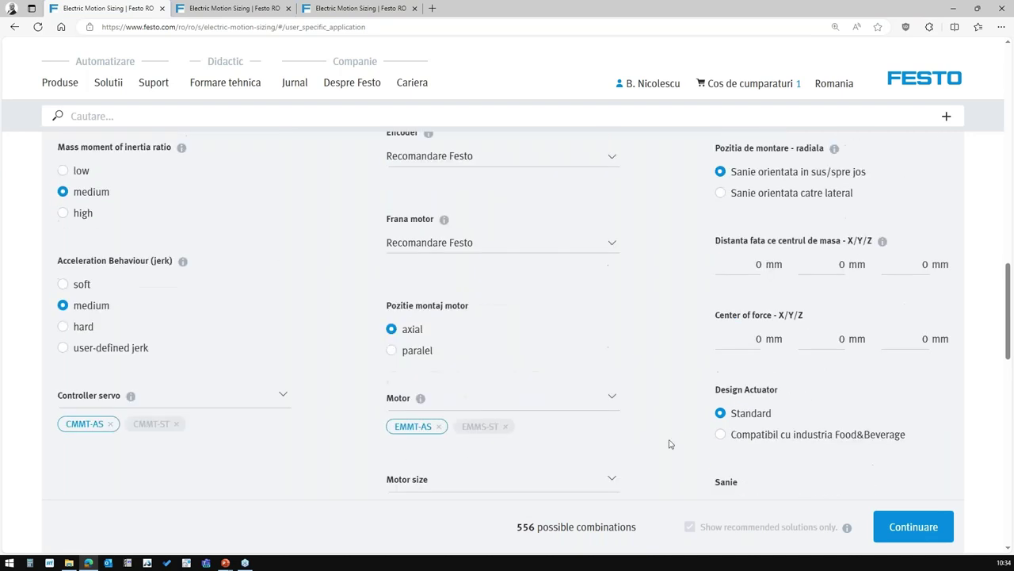
# Restrict the actuator technology to Actionare cu curea dintata by deselecting Actionare cu surub and applying the filter.
pyautogui.scroll(-2, 777, 432)
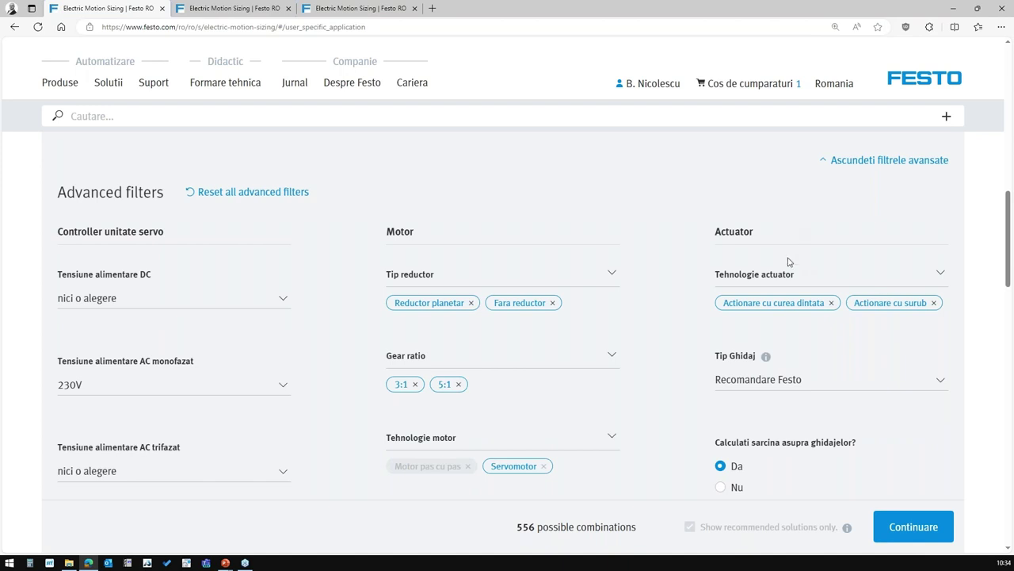
pyautogui.click(937, 276)
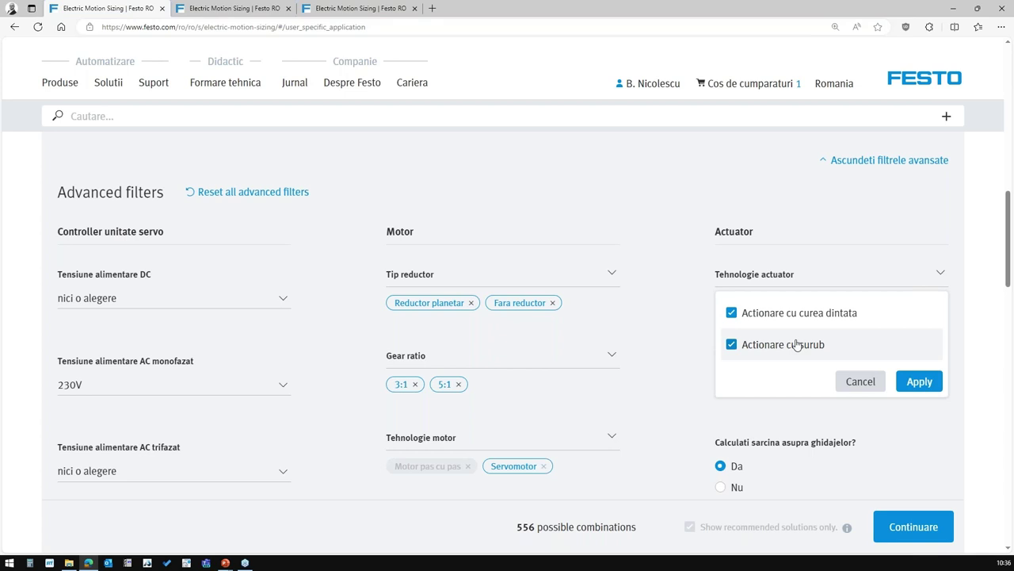
pyautogui.click(734, 348)
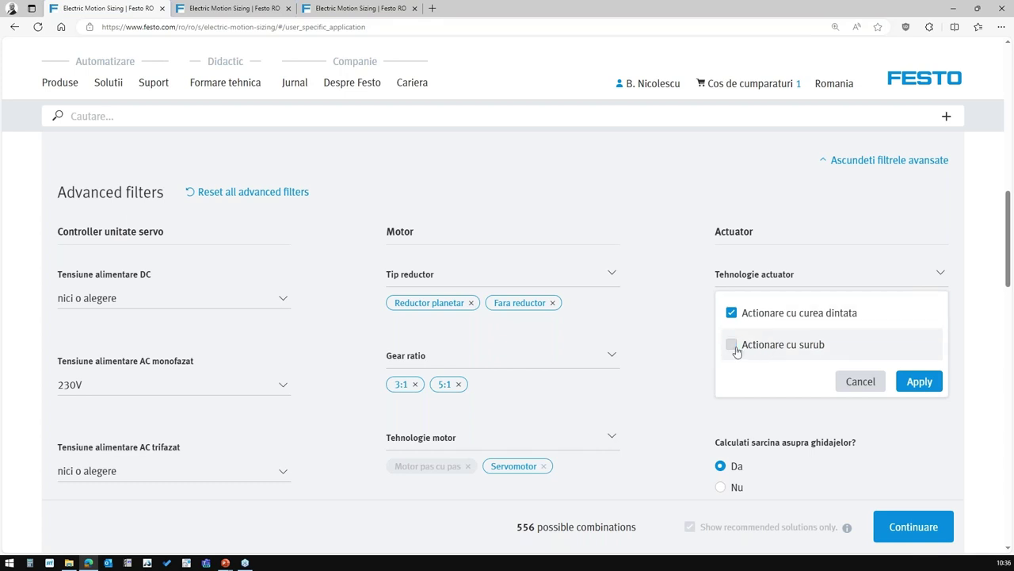
pyautogui.click(921, 385)
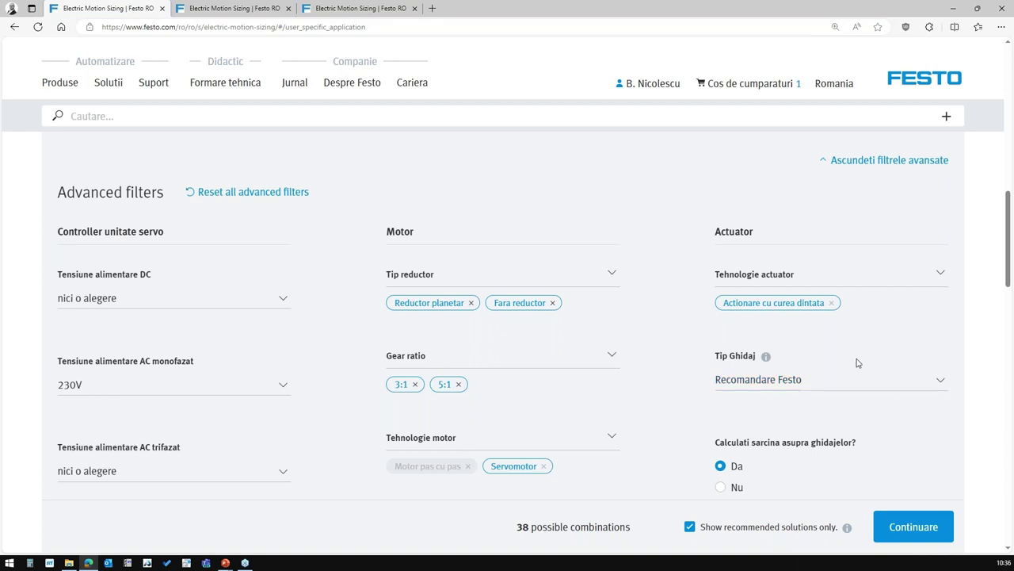
# Read the Festo recommendation table for the guide type and look through the available guide options, keeping Recomandare Festo.
pyautogui.scroll(-2, 856, 362)
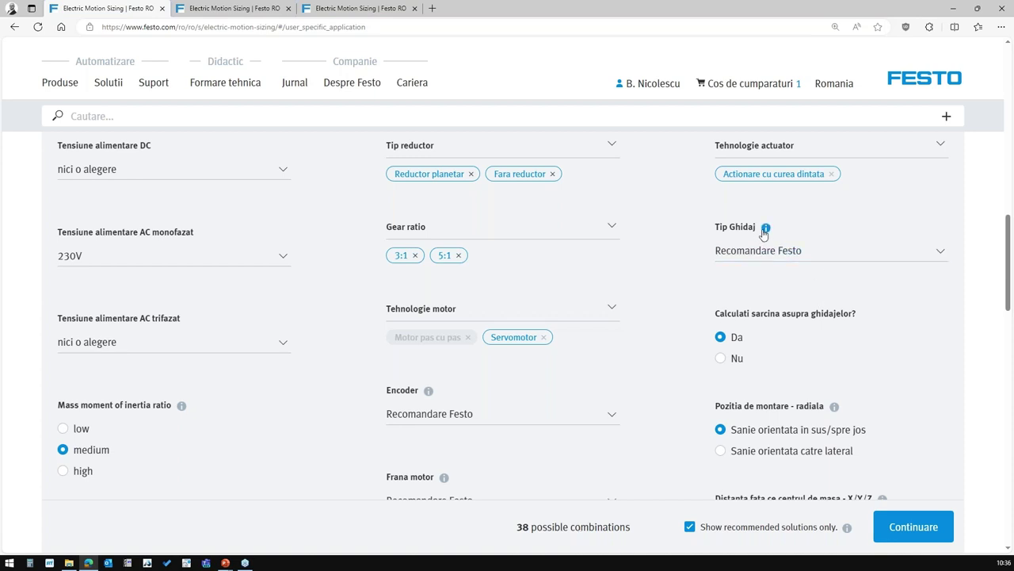
pyautogui.moveTo(764, 230)
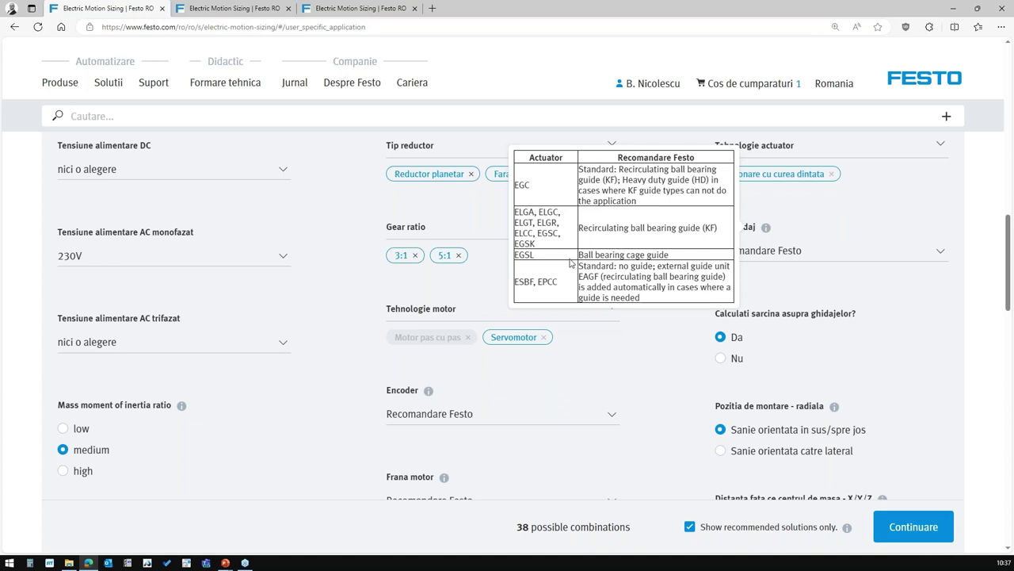
pyautogui.click(855, 250)
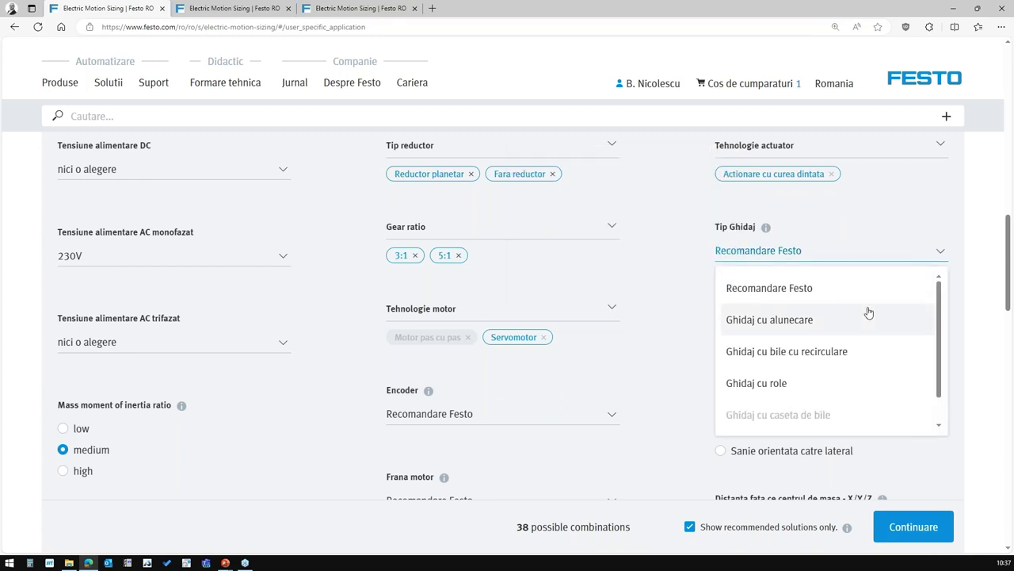
pyautogui.scroll(-1, 868, 312)
pyautogui.scroll(-2, 867, 314)
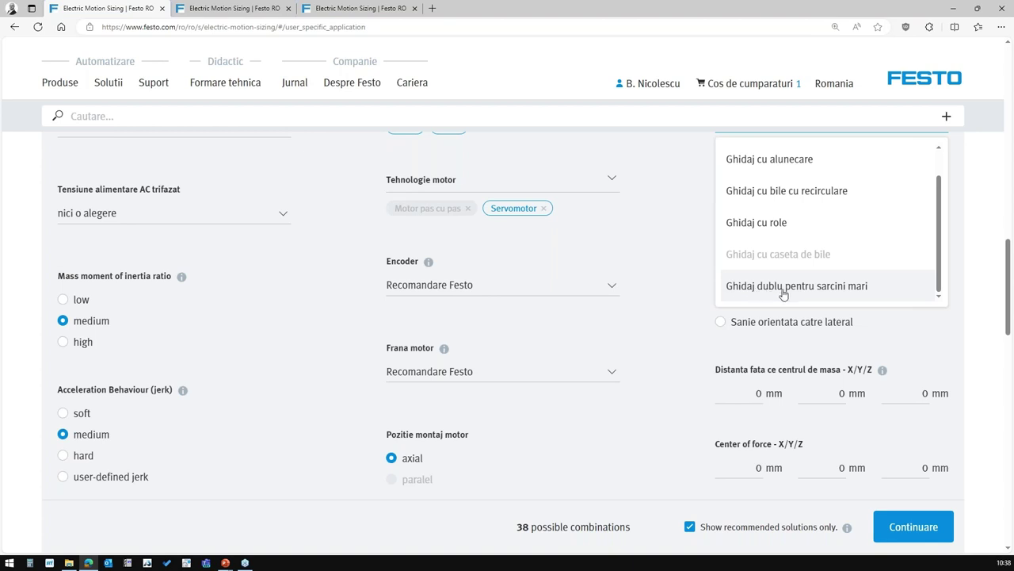
pyautogui.click(692, 293)
pyautogui.scroll(2, 856, 271)
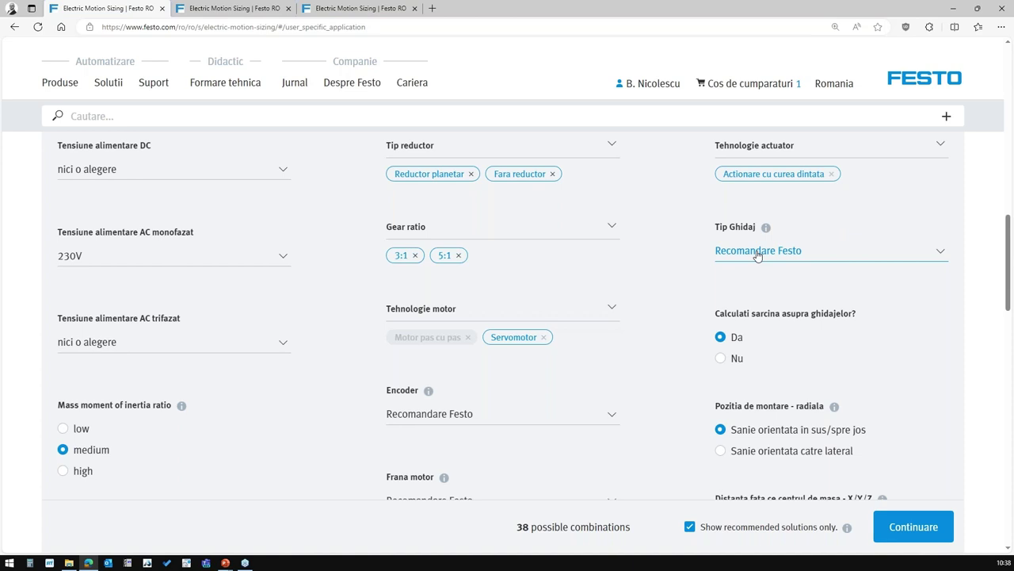
# Examine the information on the radial mounting position and review the application example and motion cycle.
pyautogui.scroll(-2, 758, 253)
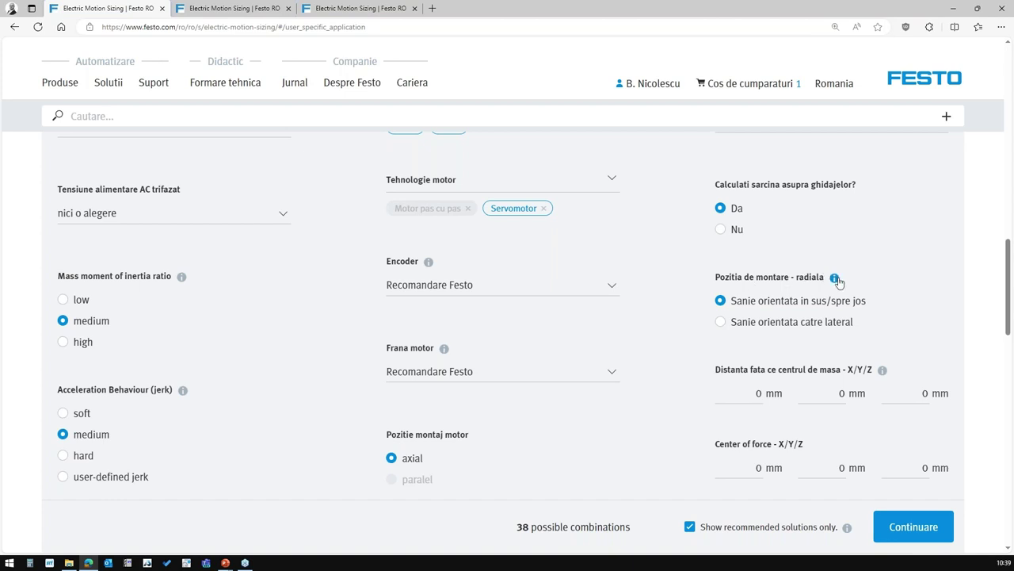
pyautogui.moveTo(837, 283)
pyautogui.scroll(7, 821, 302)
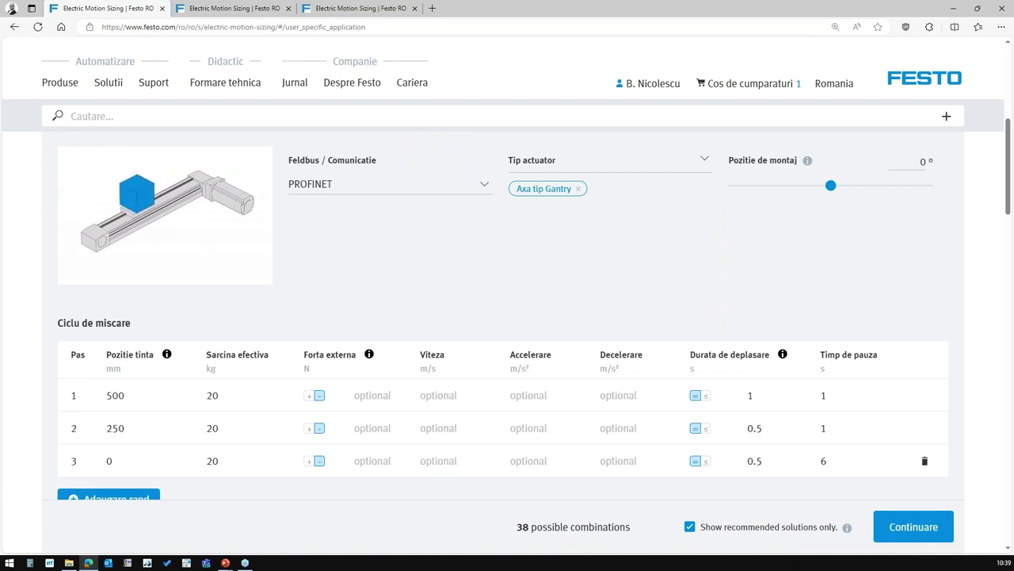
pyautogui.scroll(-10, 811, 228)
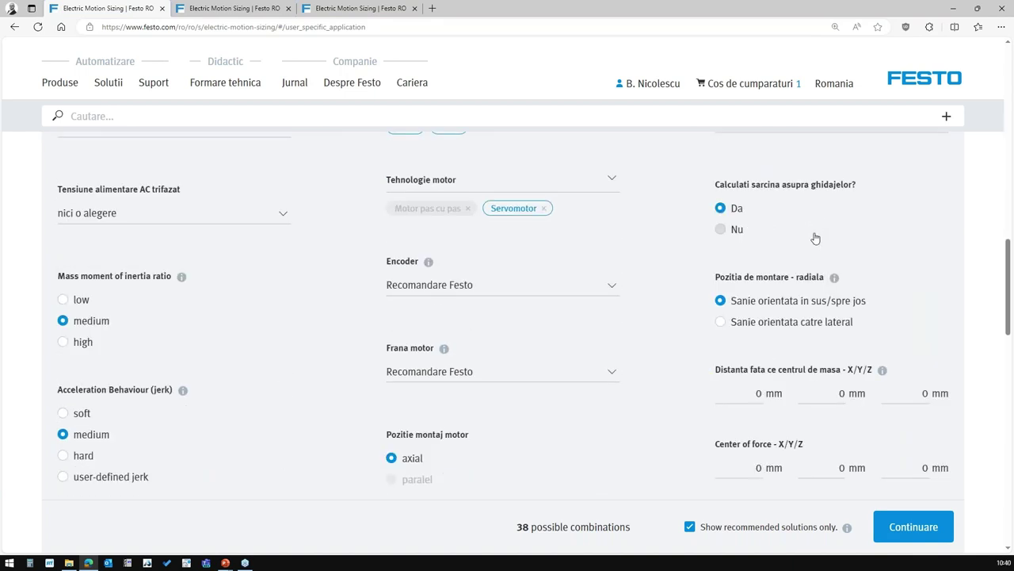
# Check the axis orientation diagram, then set the distance to the centre of mass to 300 mm in Y and 20 mm in Z.
pyautogui.scroll(-2, 815, 238)
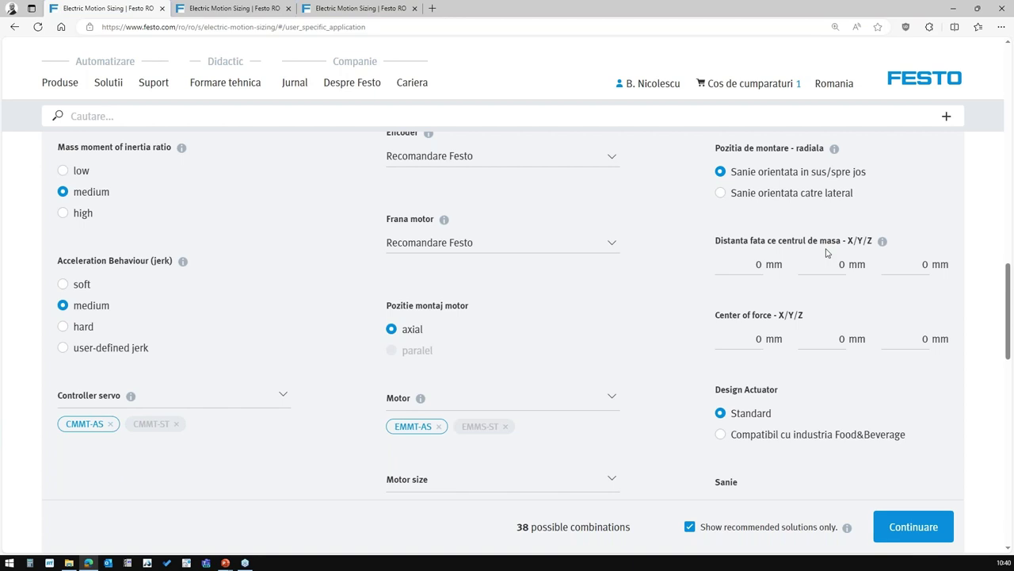
pyautogui.moveTo(883, 247)
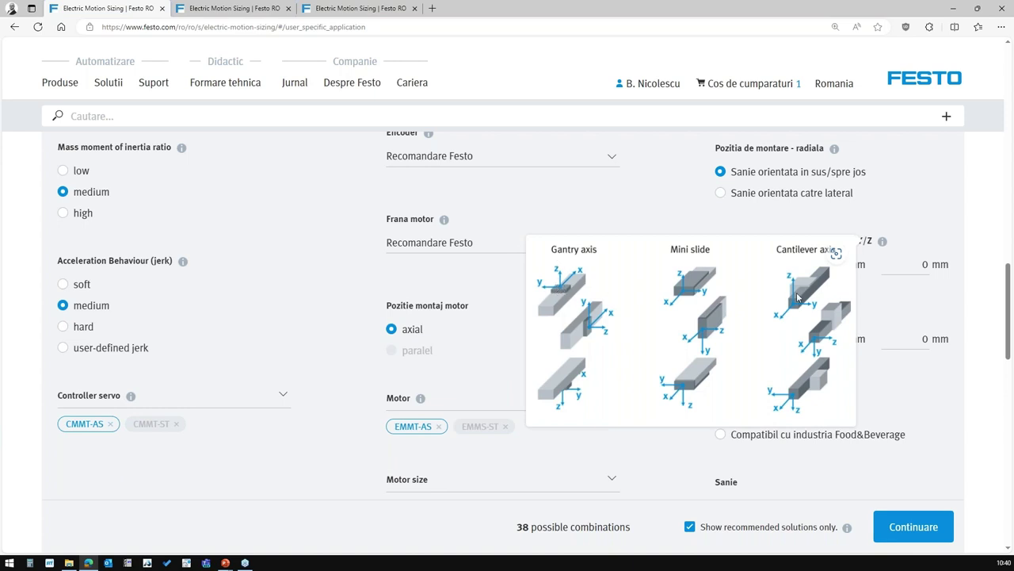
pyautogui.click(835, 267)
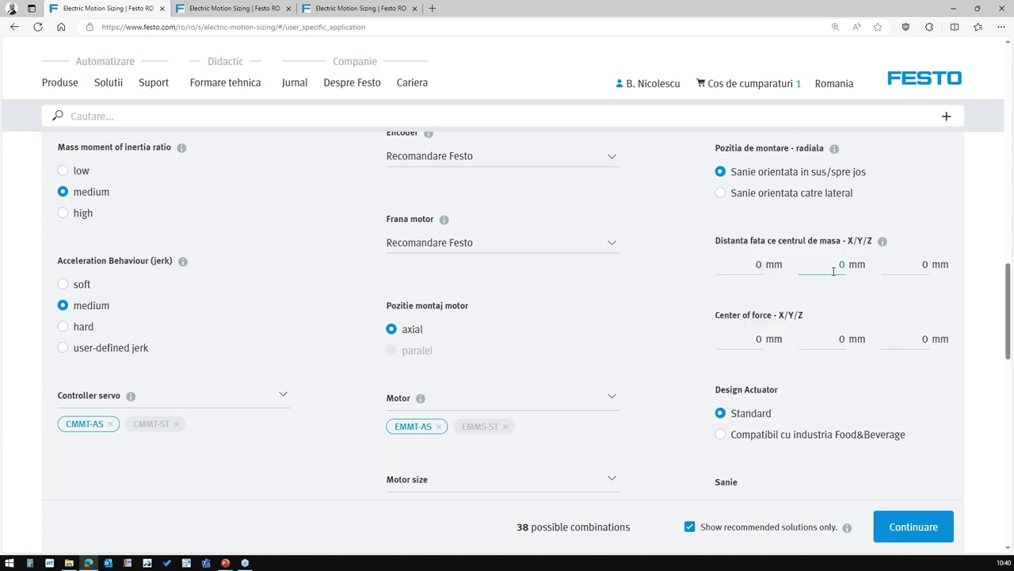
pyautogui.write('300')
pyautogui.click(907, 264)
pyautogui.write('20')
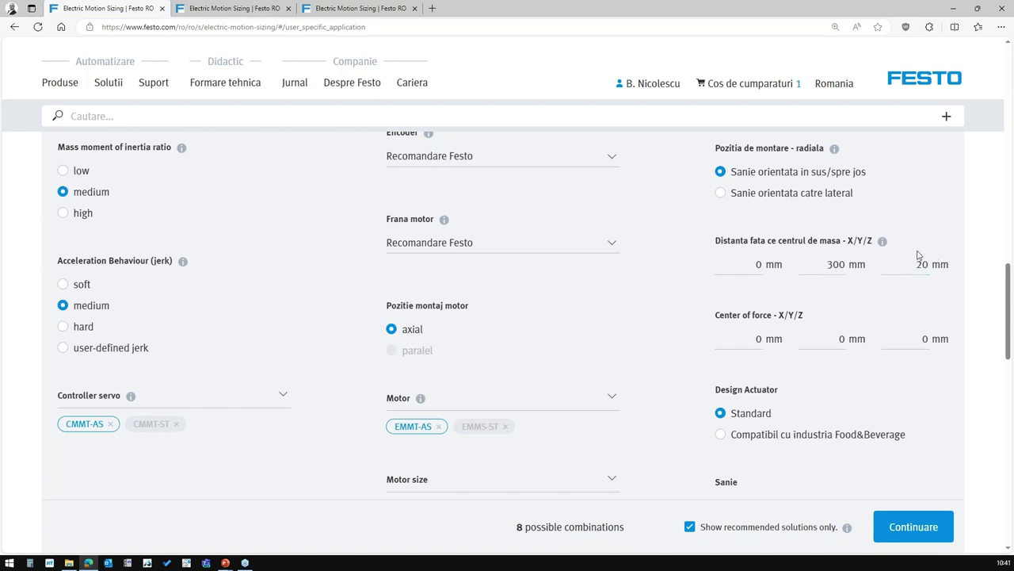
# Examine the Center of force setting and the remaining actuator filters, and open the information on the actuator series.
pyautogui.click(757, 343)
pyautogui.moveTo(716, 315); pyautogui.dragTo(774, 315)
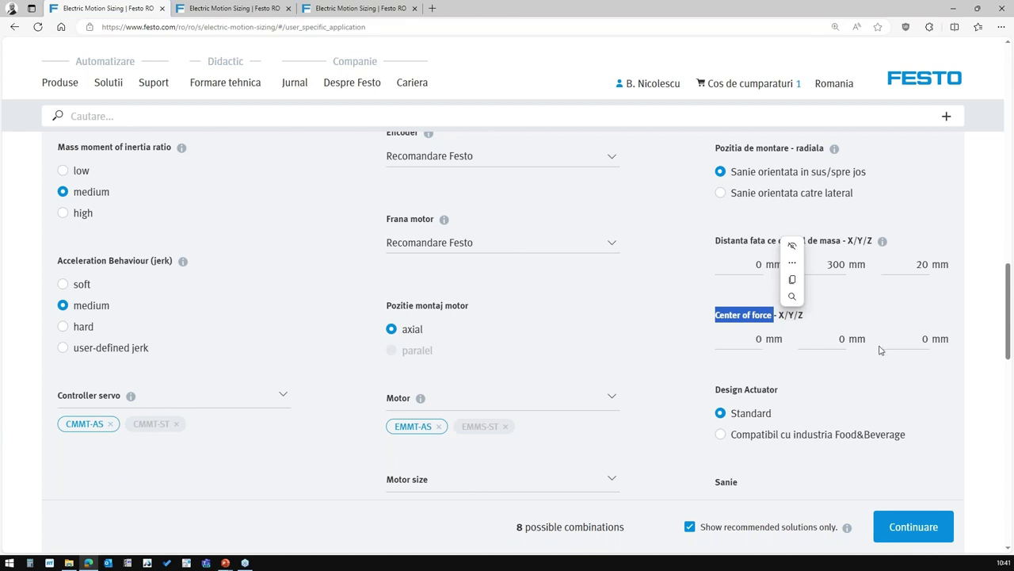
pyautogui.scroll(1, 824, 406)
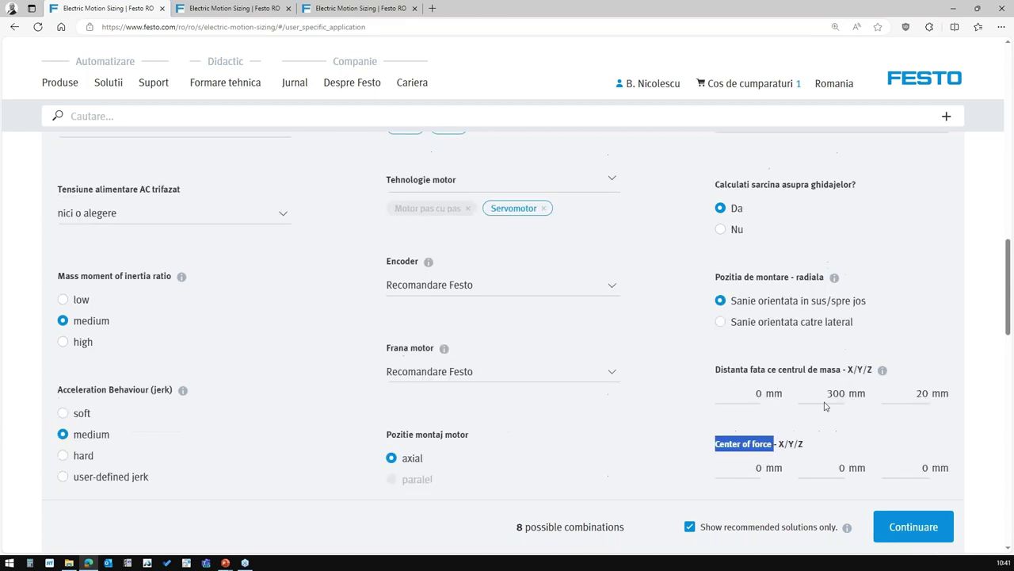
pyautogui.scroll(-1, 825, 406)
pyautogui.scroll(-2, 825, 406)
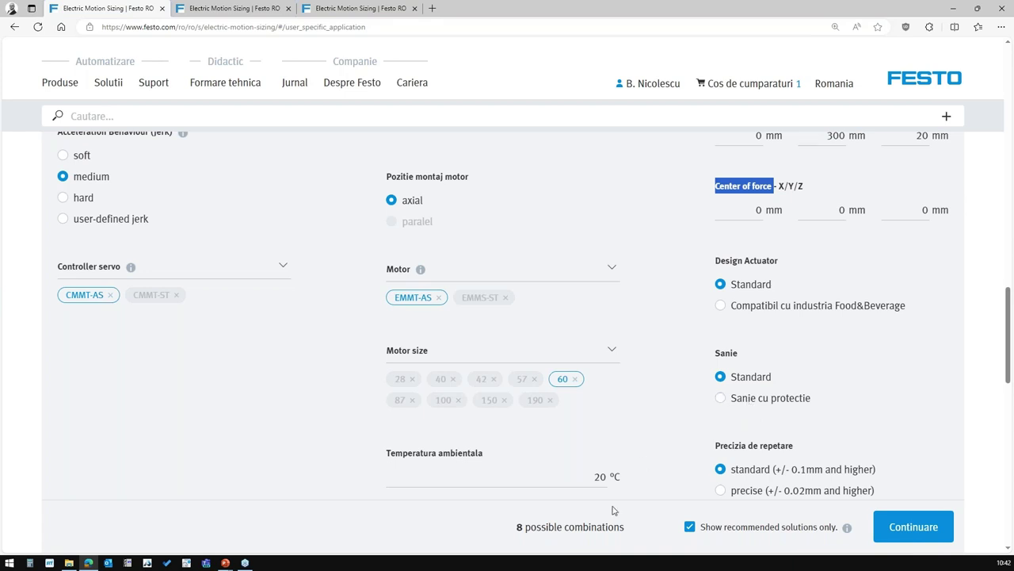
pyautogui.scroll(-3, 812, 436)
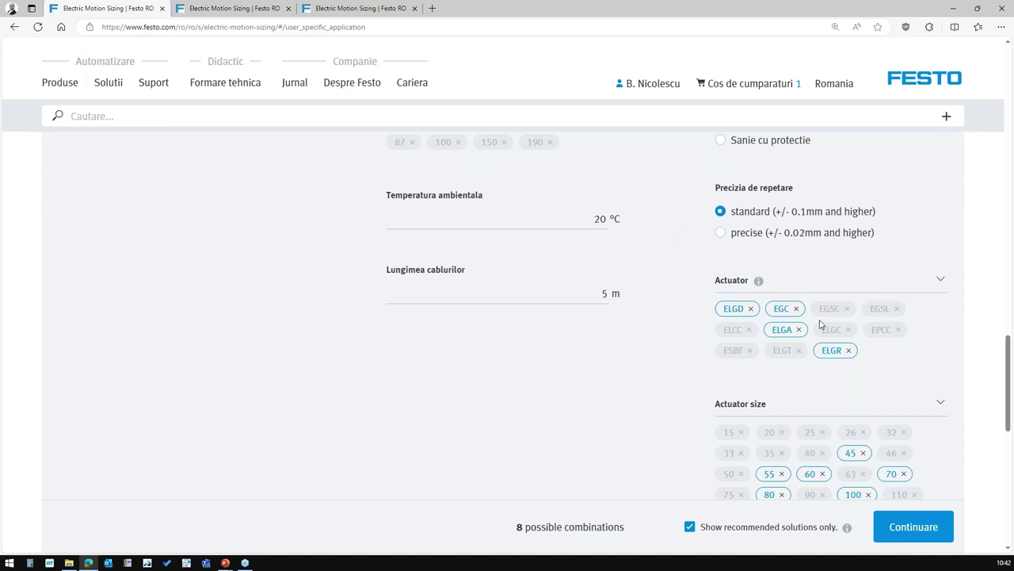
pyautogui.click(758, 280)
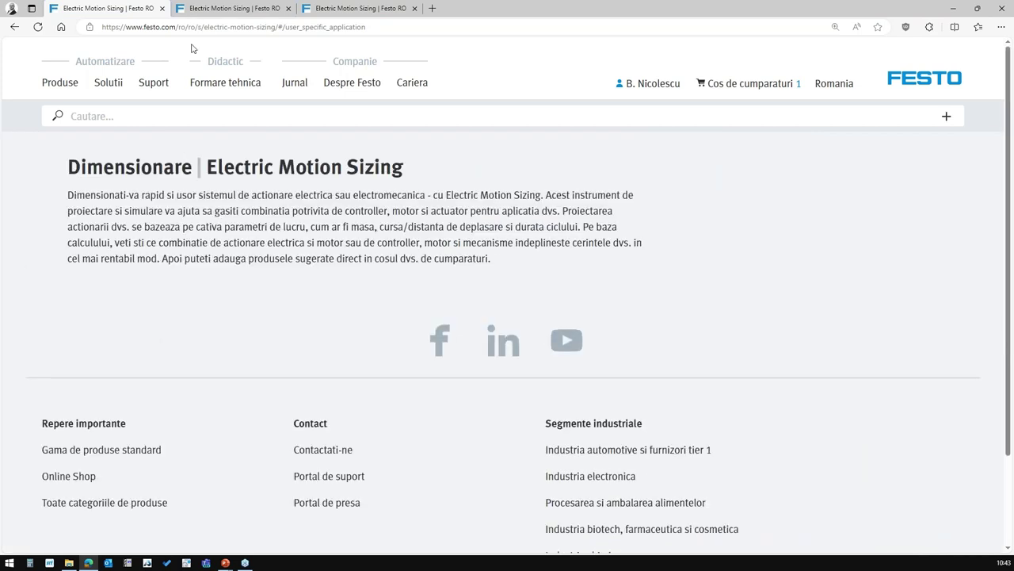
# Try to recover the sizing by reopening Sistem de miscare multi-pozitie under Miscare liniara and check its process parameters.
pyautogui.click(15, 27)
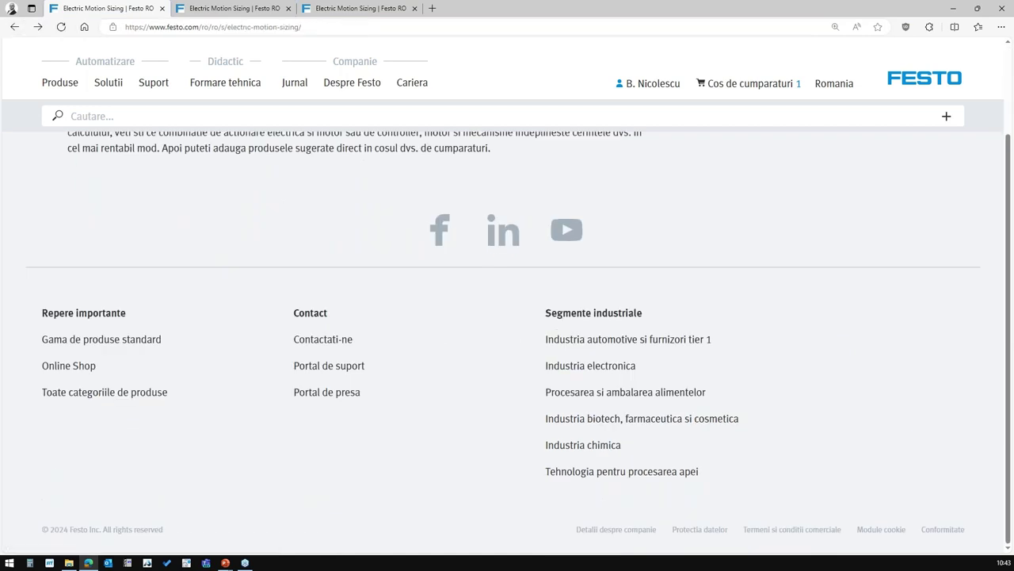
pyautogui.click(15, 28)
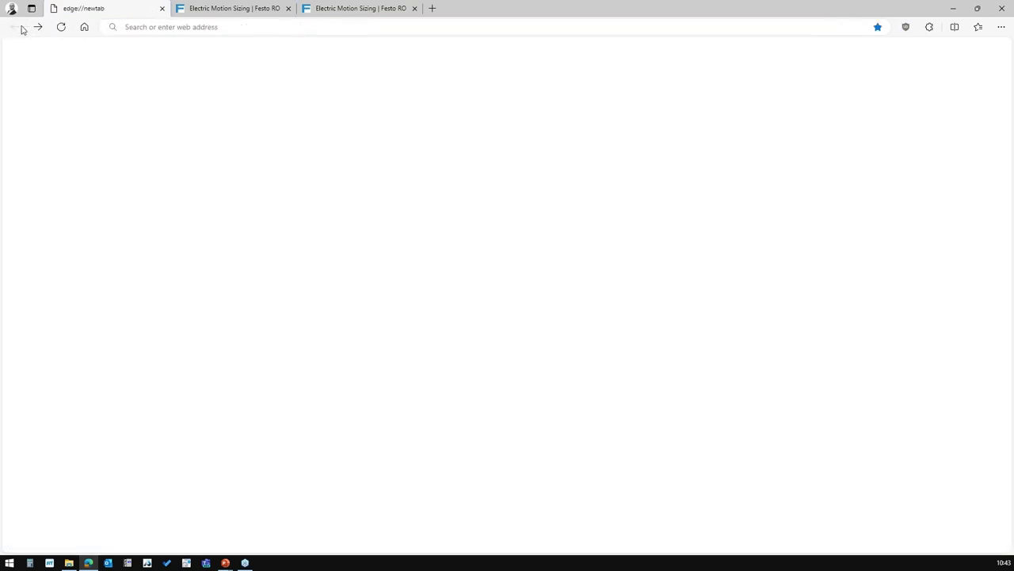
pyautogui.click(38, 27)
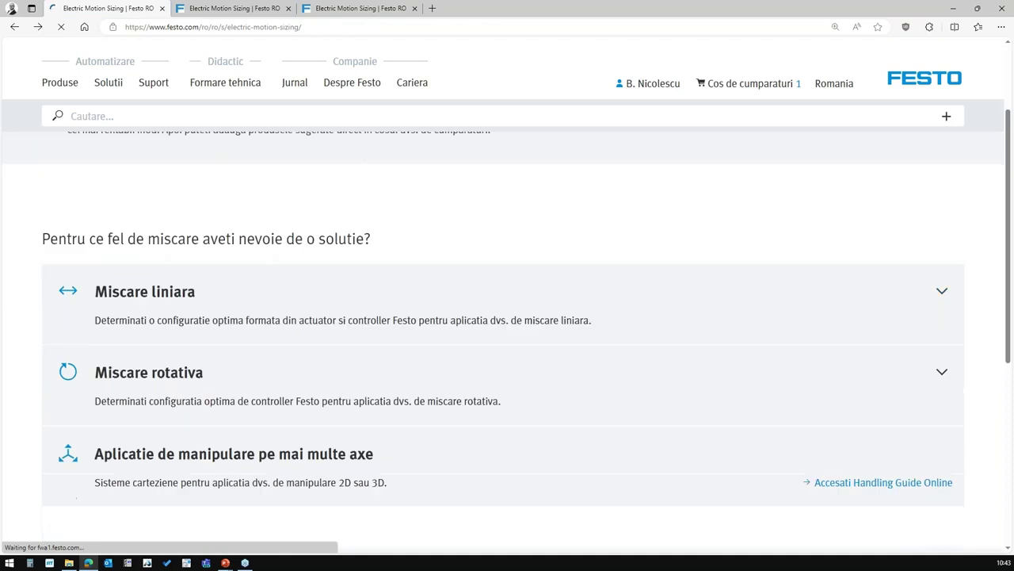
pyautogui.click(940, 294)
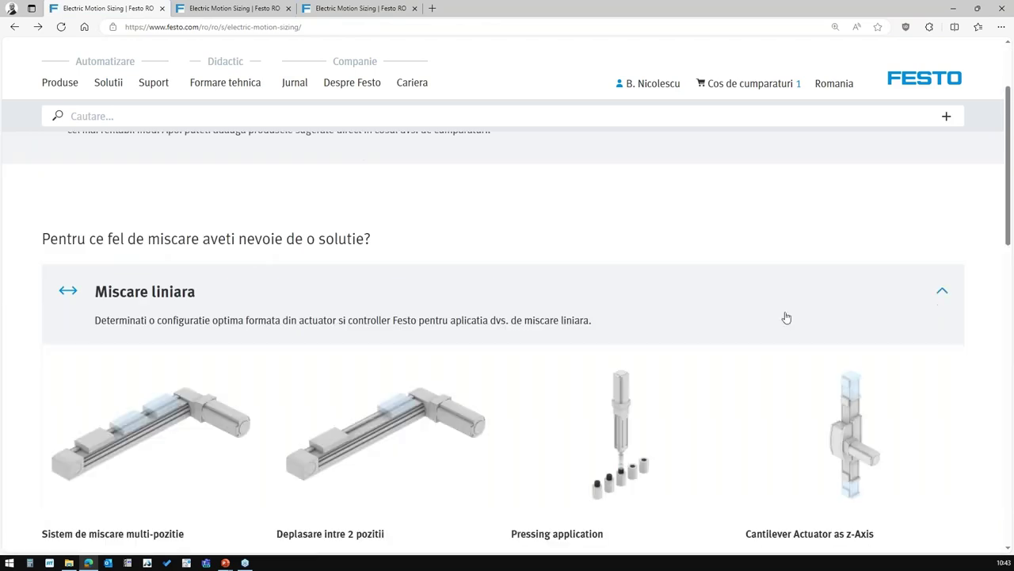
pyautogui.click(199, 429)
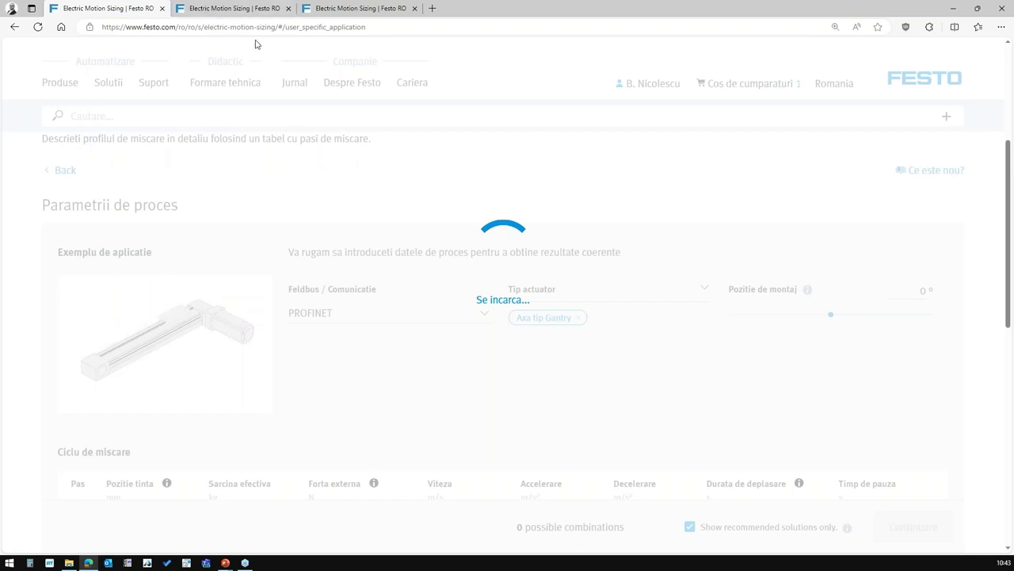
pyautogui.scroll(-2, 424, 227)
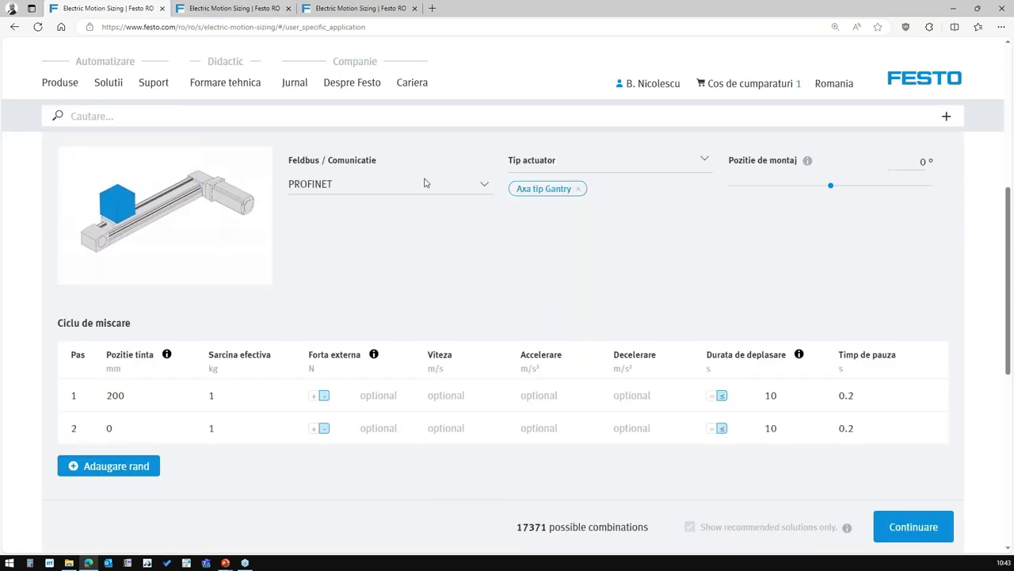
# Switch to the other open sizing with results, return to its process parameters and show the advanced filters.
pyautogui.click(232, 9)
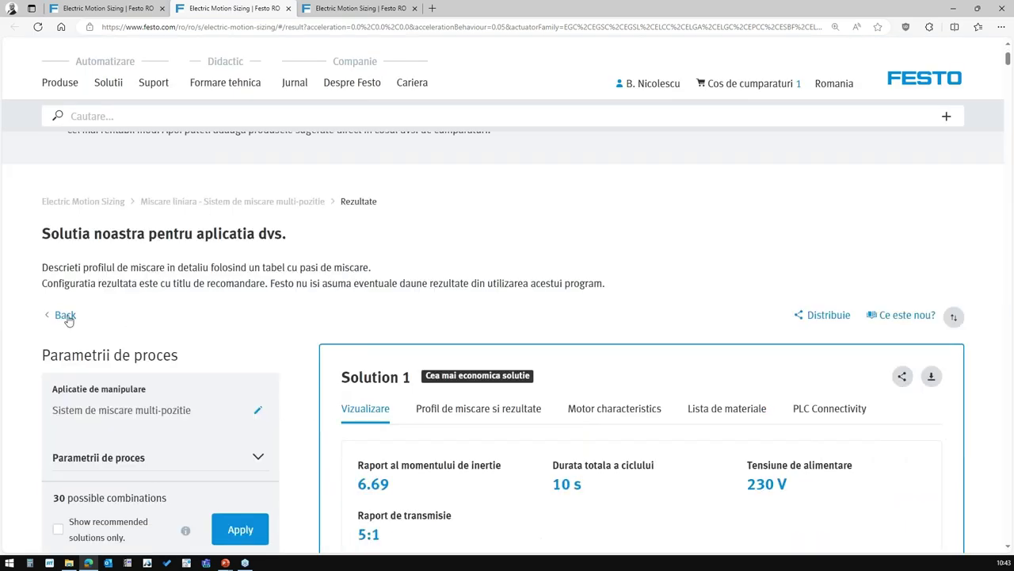
pyautogui.click(66, 316)
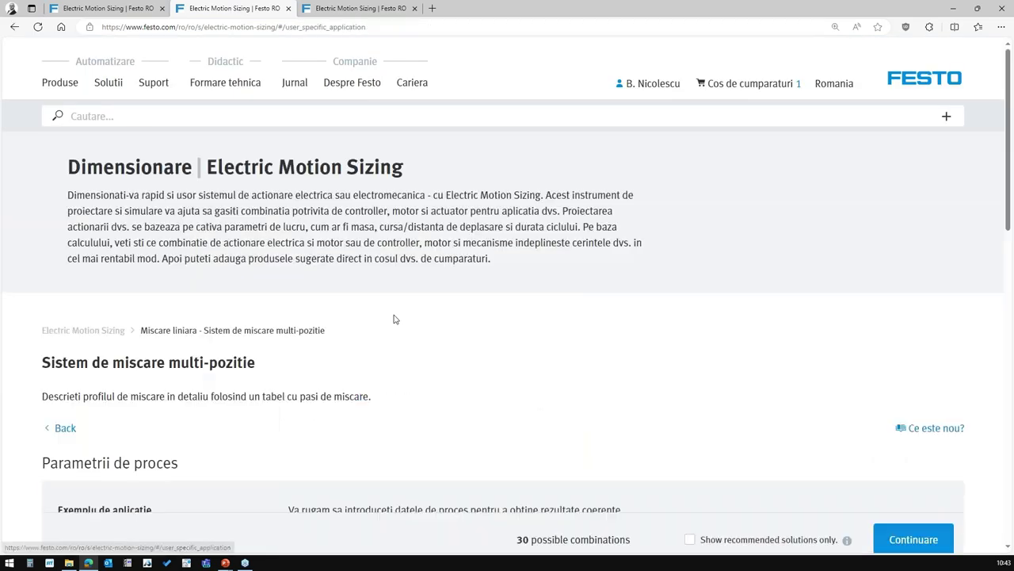
pyautogui.scroll(-5, 686, 333)
pyautogui.scroll(-4, 750, 357)
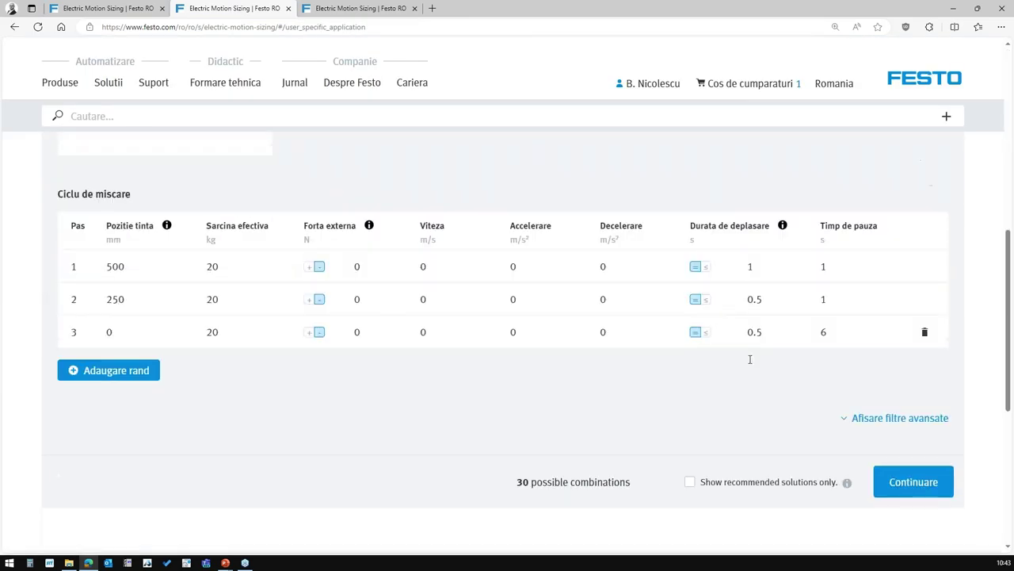
pyautogui.click(866, 290)
# Set the cable length to 5 m and remove motor size 80 so that only size 60 remains selected.
pyautogui.scroll(-6, 844, 324)
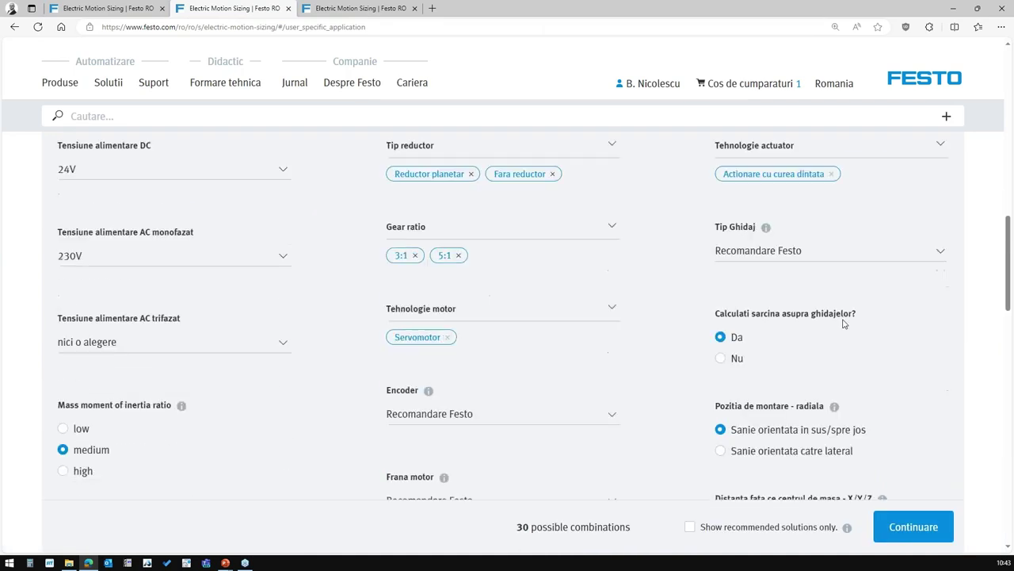
pyautogui.scroll(-3, 844, 323)
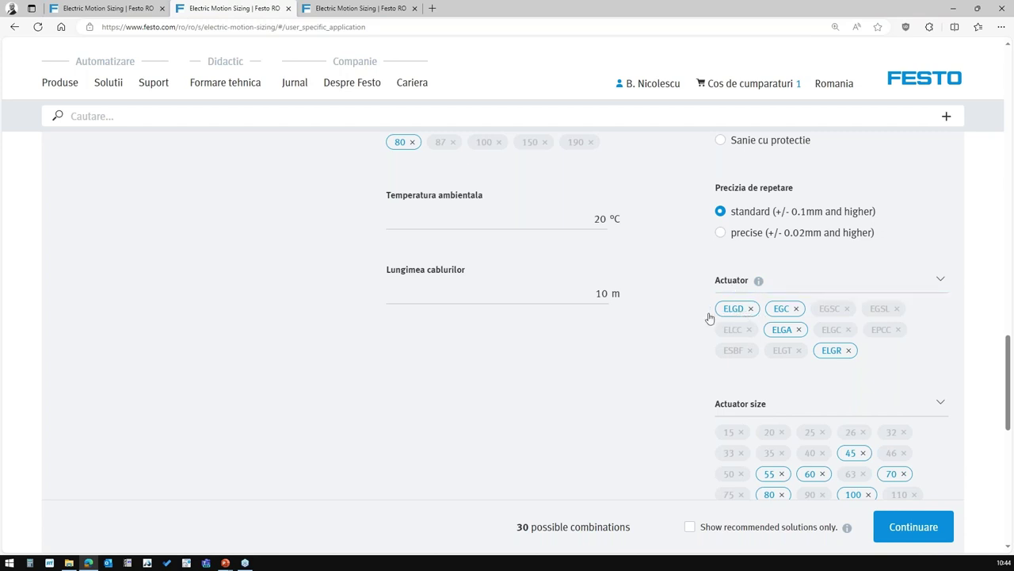
pyautogui.click(611, 296)
pyautogui.doubleClick(612, 296)
pyautogui.write('5')
pyautogui.click(645, 329)
pyautogui.scroll(2, 567, 250)
pyautogui.click(406, 272)
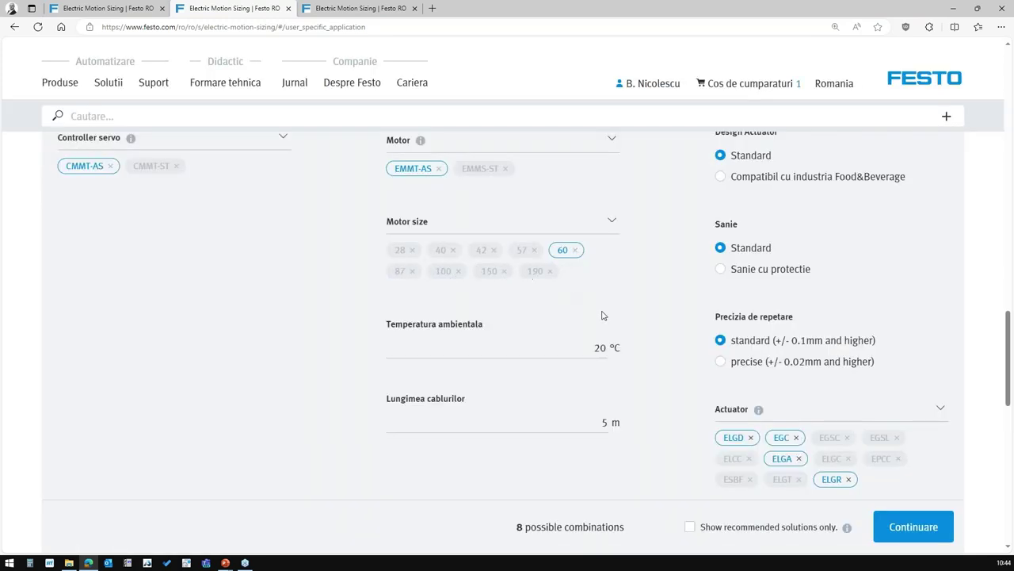
# Clear the servo controller's DC supply voltage filter by choosing nici o alegere.
pyautogui.scroll(3, 610, 320)
pyautogui.scroll(3, 720, 304)
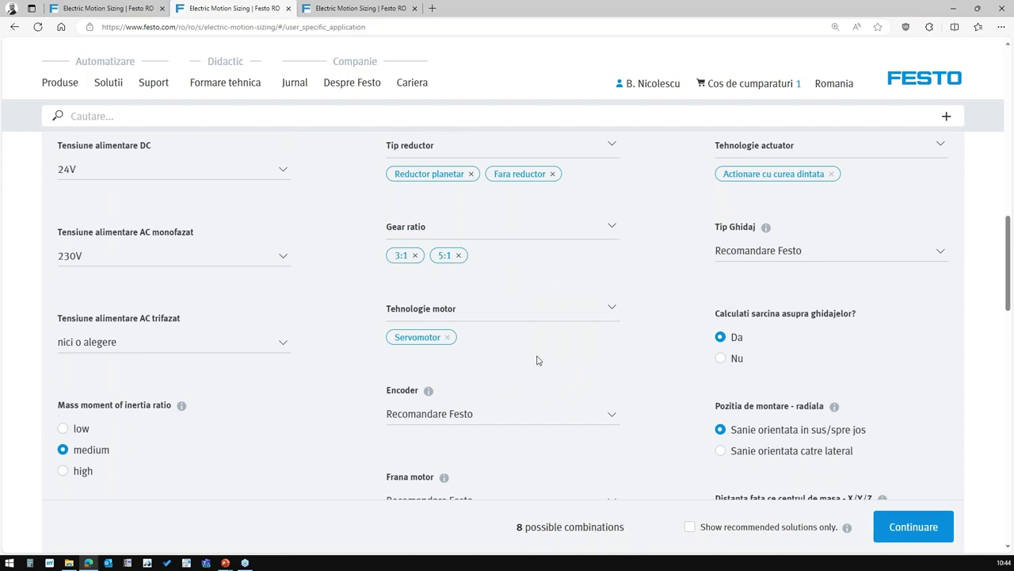
pyautogui.scroll(2, 537, 360)
pyautogui.click(265, 307)
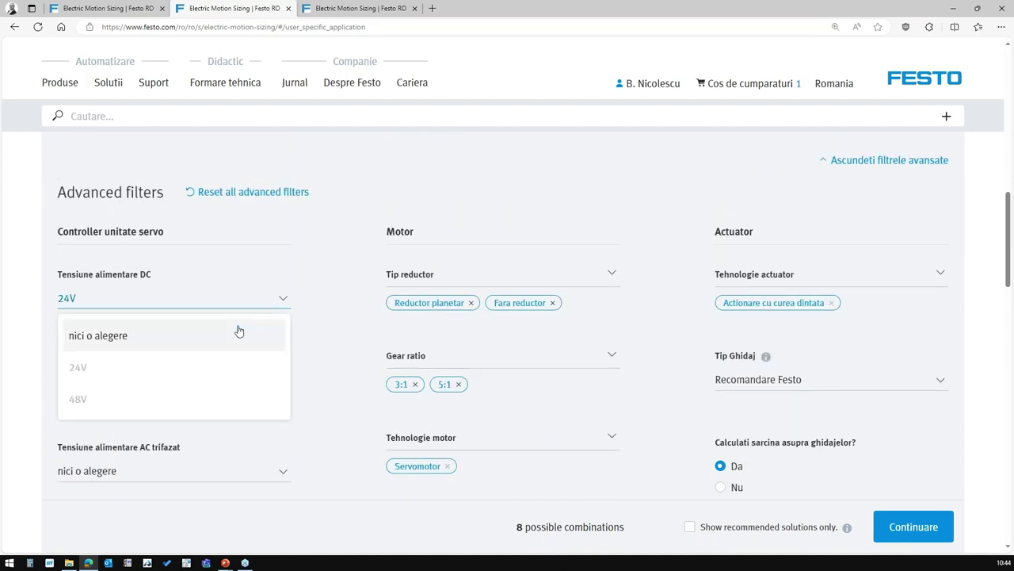
pyautogui.click(238, 333)
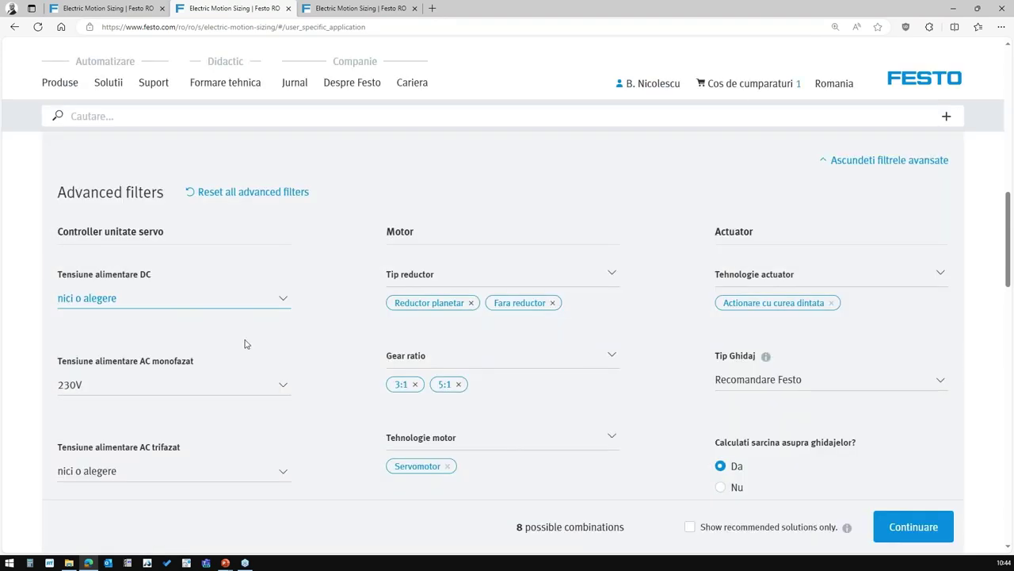
# Examine the remaining motor and actuator filters, including actuator series, size and stroke, and recheck the motion cycle table.
pyautogui.scroll(-3, 552, 364)
pyautogui.scroll(-3, 626, 367)
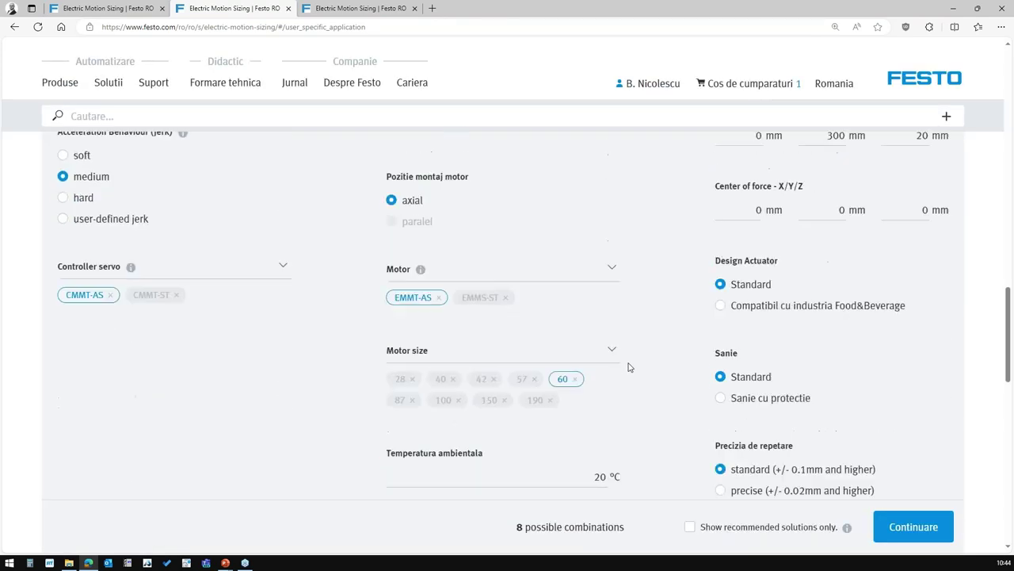
pyautogui.scroll(-3, 697, 368)
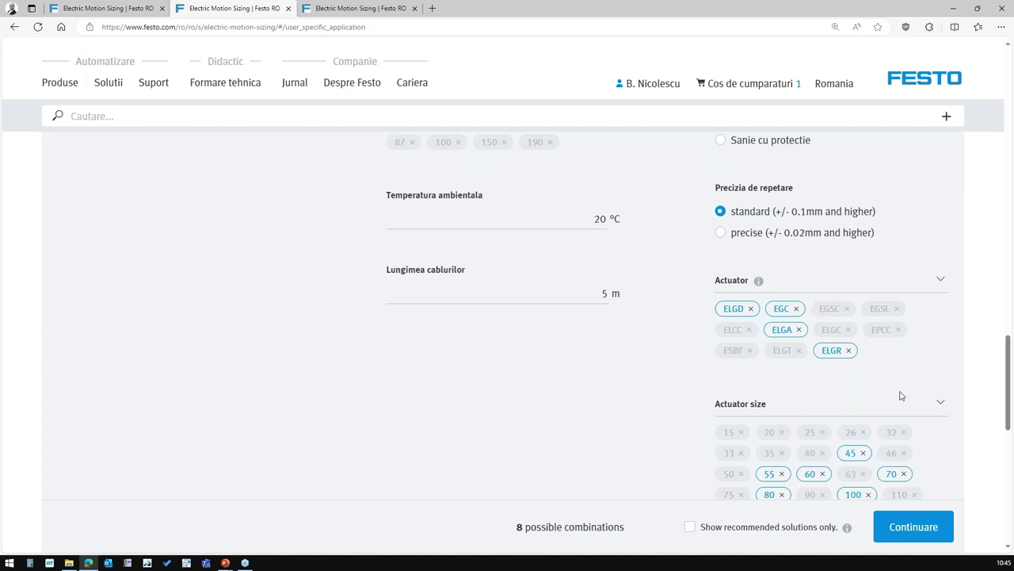
pyautogui.scroll(-2, 900, 395)
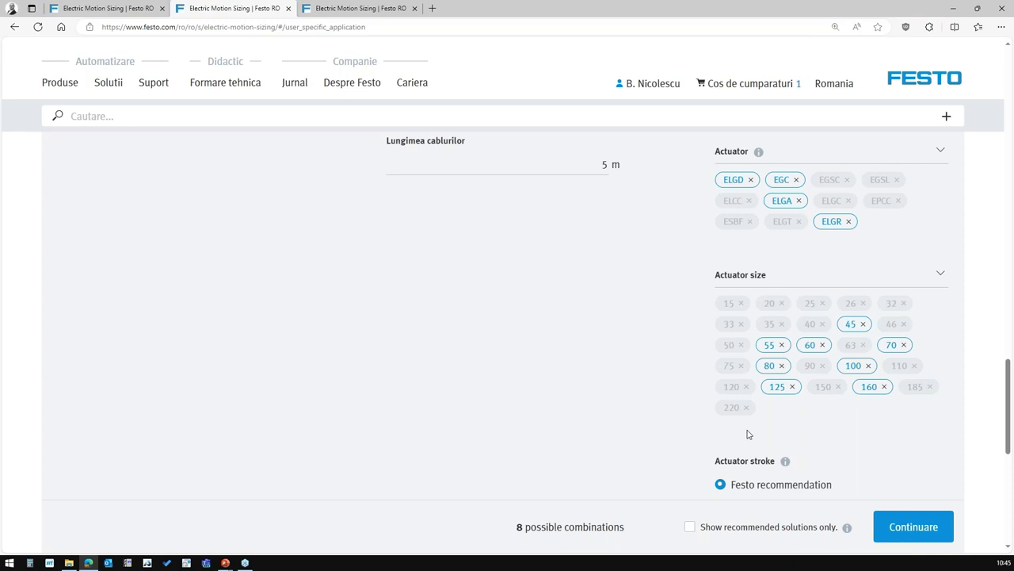
pyautogui.scroll(-2, 747, 435)
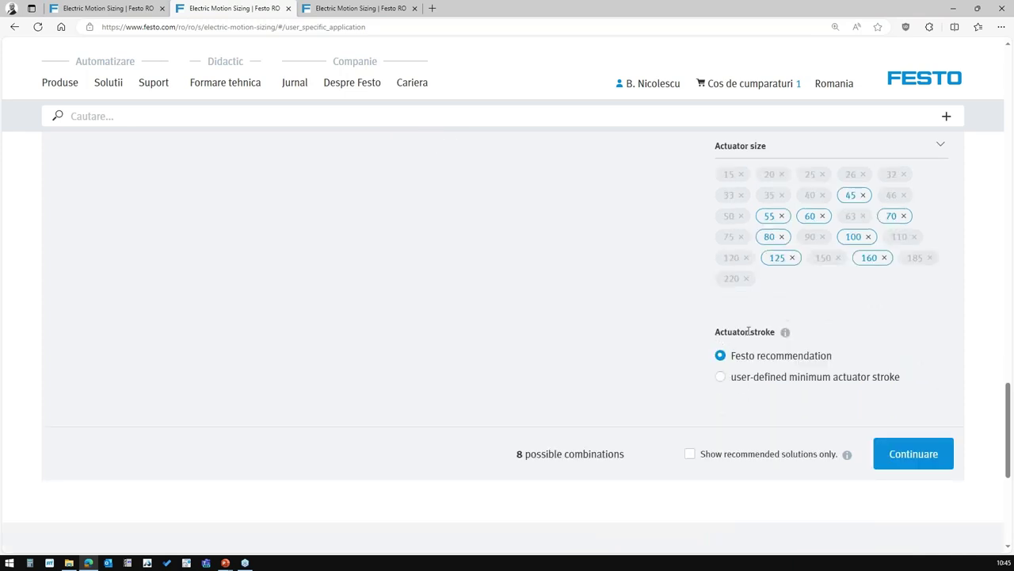
pyautogui.moveTo(786, 335)
pyautogui.scroll(15, 671, 370)
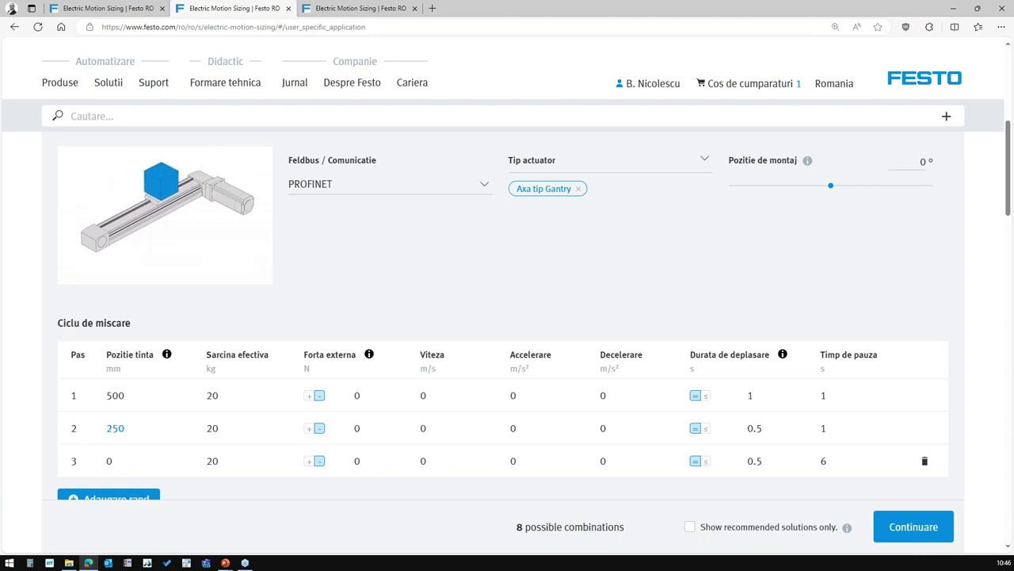
pyautogui.scroll(-5, 507, 317)
pyautogui.scroll(-15, 625, 401)
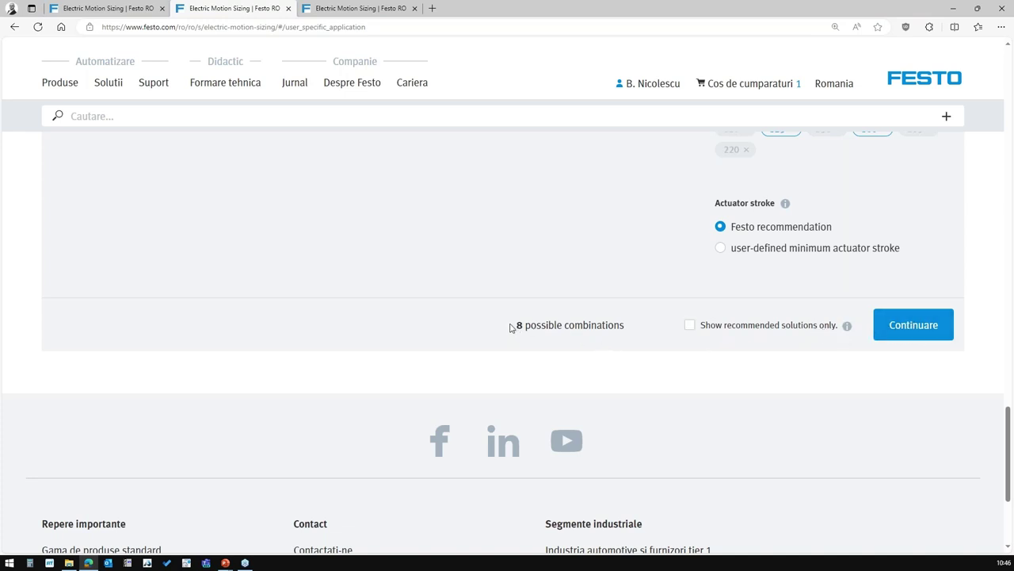
# Calculate the solutions for all possible combinations, without restricting them to recommended solutions only.
pyautogui.moveTo(510, 328); pyautogui.dragTo(609, 346)
pyautogui.click(646, 337)
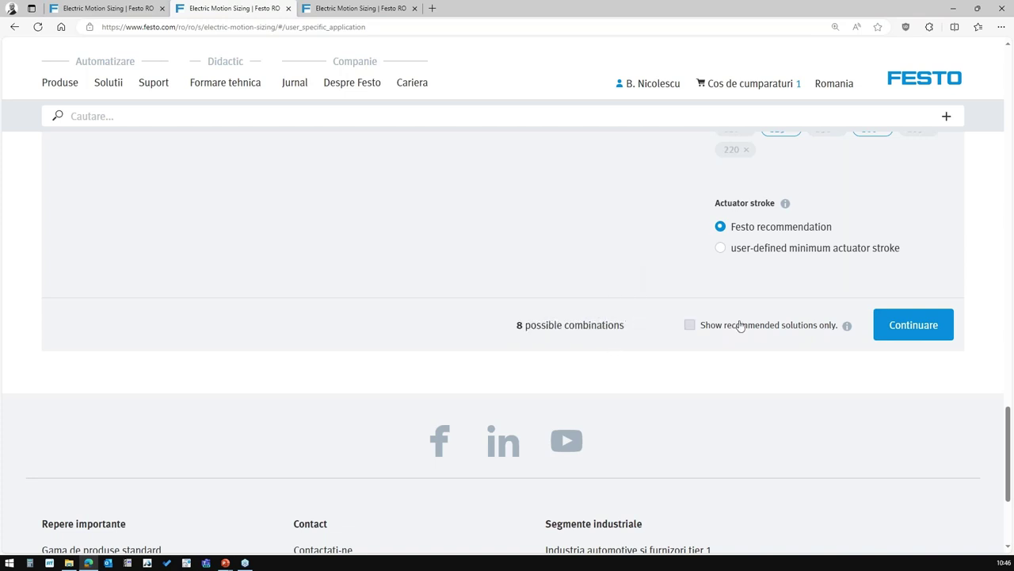
pyautogui.click(689, 326)
pyautogui.click(690, 327)
pyautogui.click(904, 331)
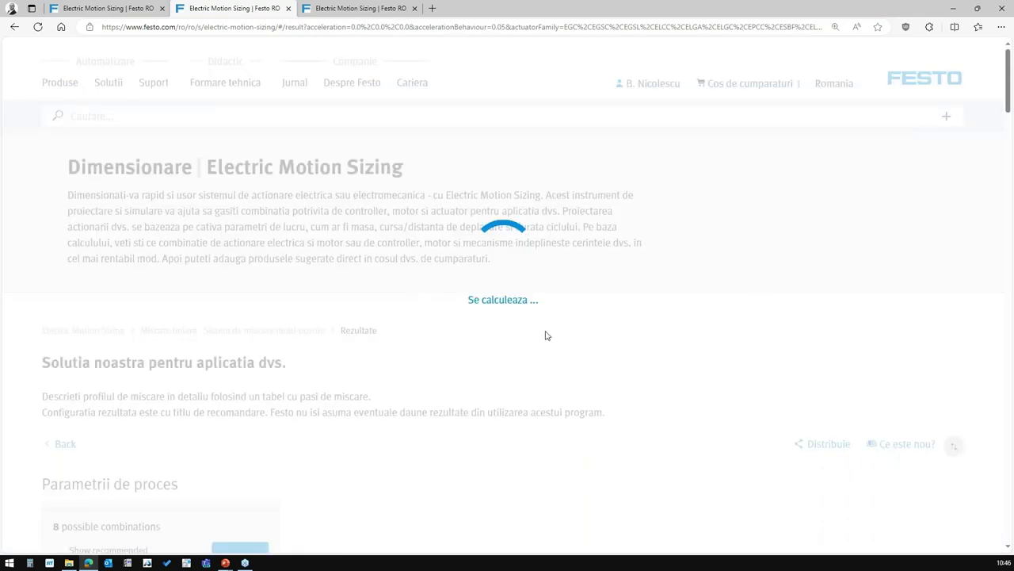
# Examine the solution marked Cea mai economica solutie and the criteria available for sorting the results.
pyautogui.scroll(-2, 544, 334)
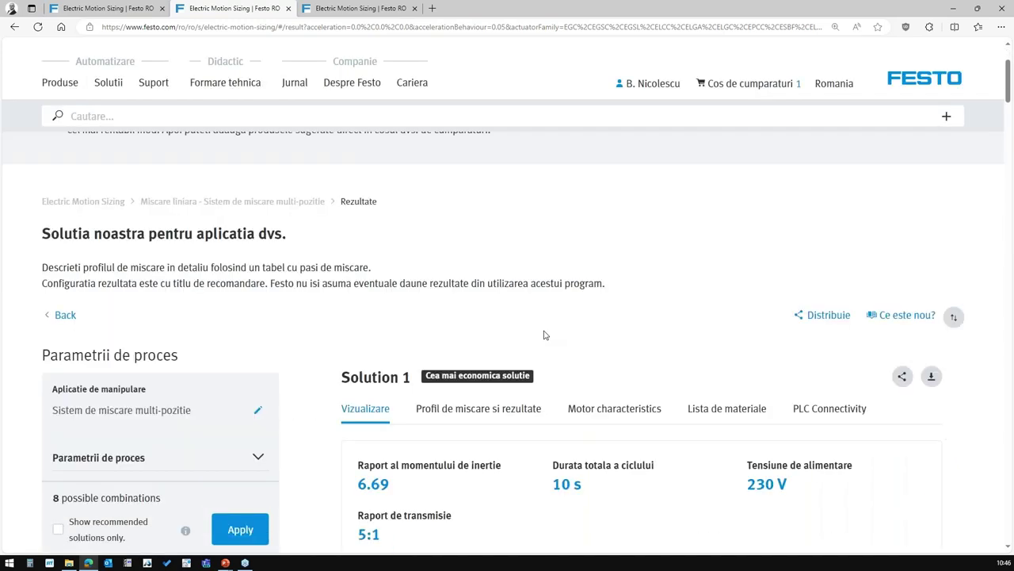
pyautogui.scroll(-2, 498, 362)
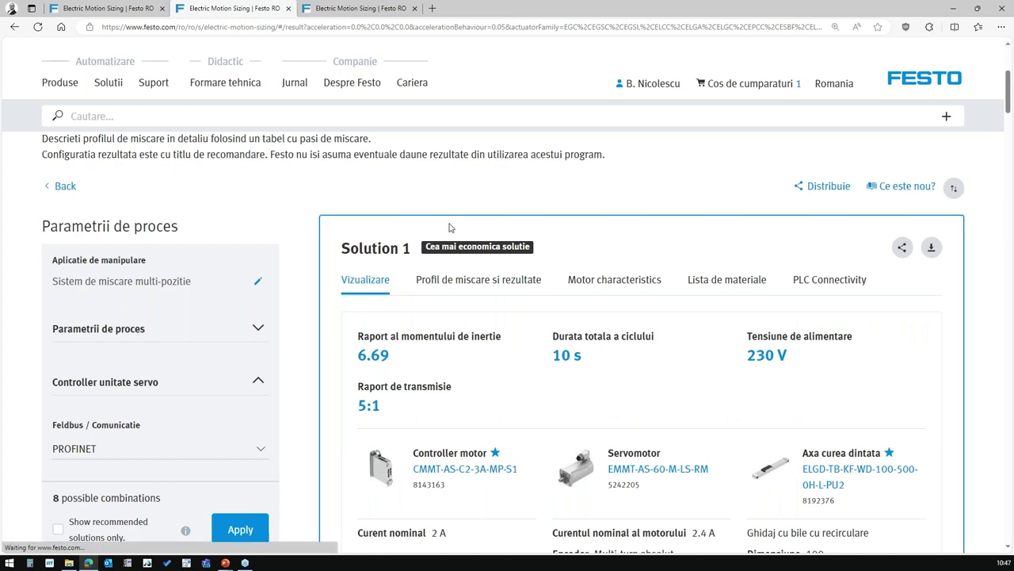
pyautogui.moveTo(425, 246); pyautogui.dragTo(541, 252)
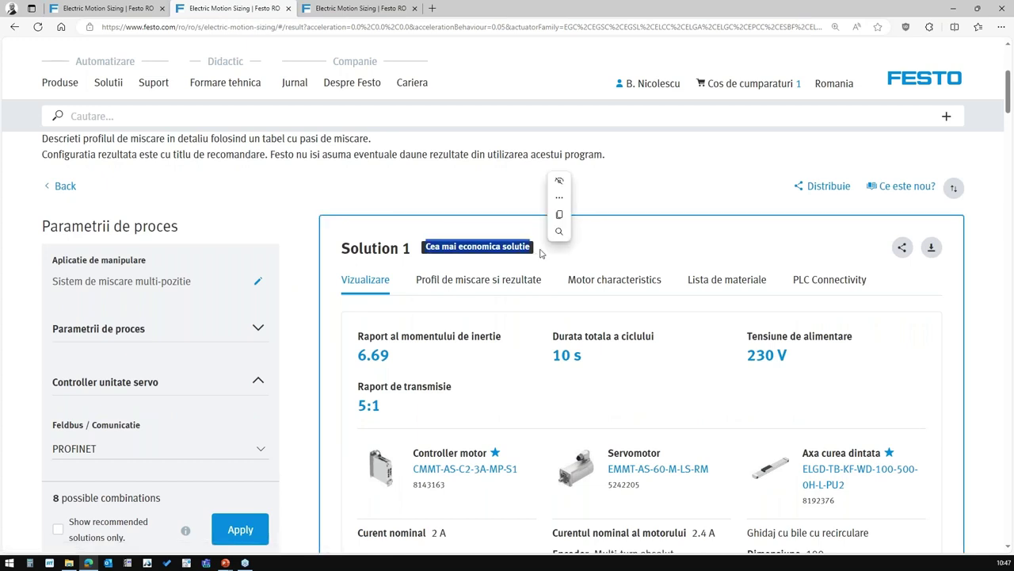
pyautogui.scroll(-2, 541, 252)
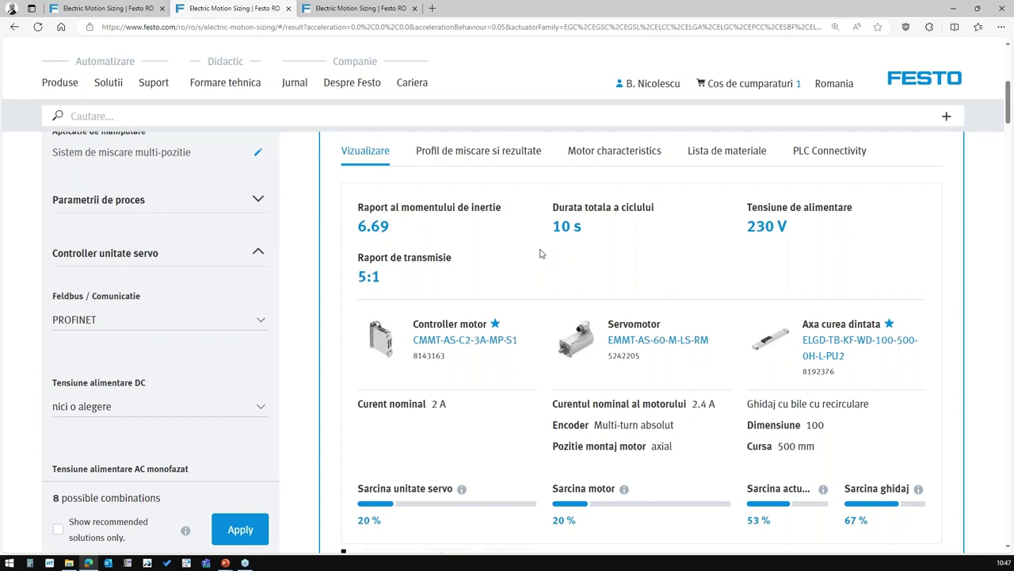
pyautogui.scroll(3, 541, 253)
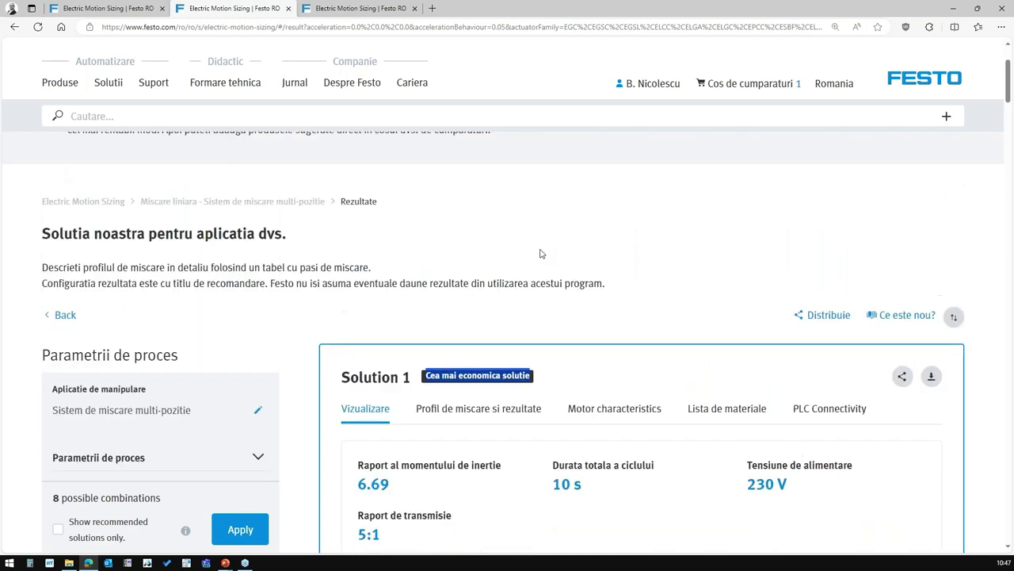
pyautogui.scroll(-1, 541, 253)
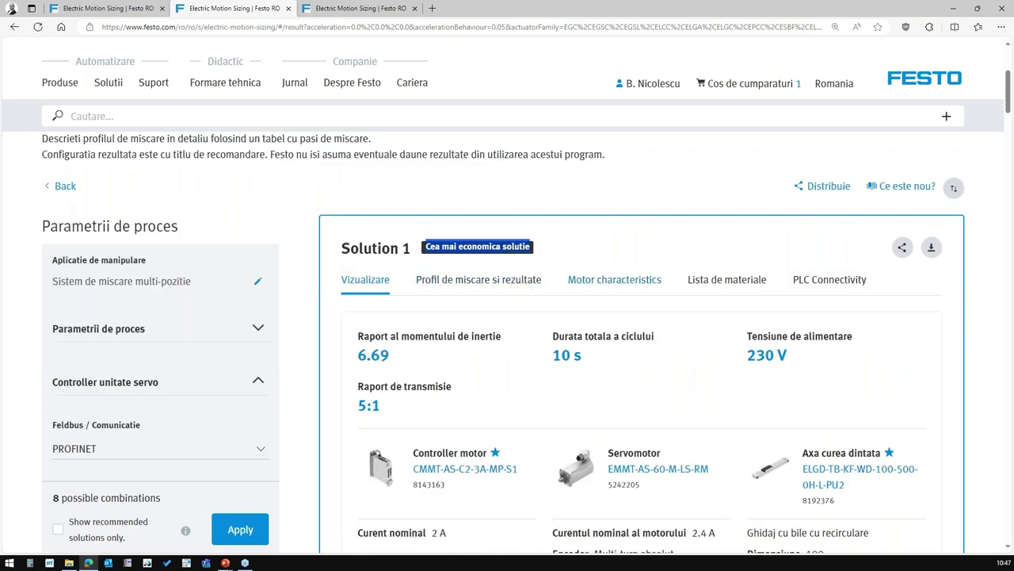
pyautogui.click(954, 190)
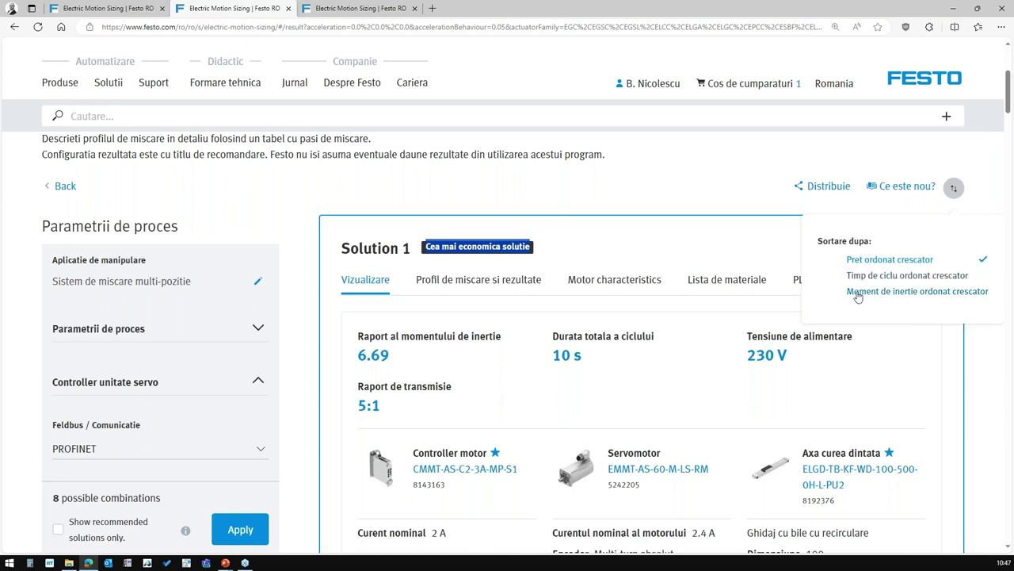
pyautogui.click(729, 260)
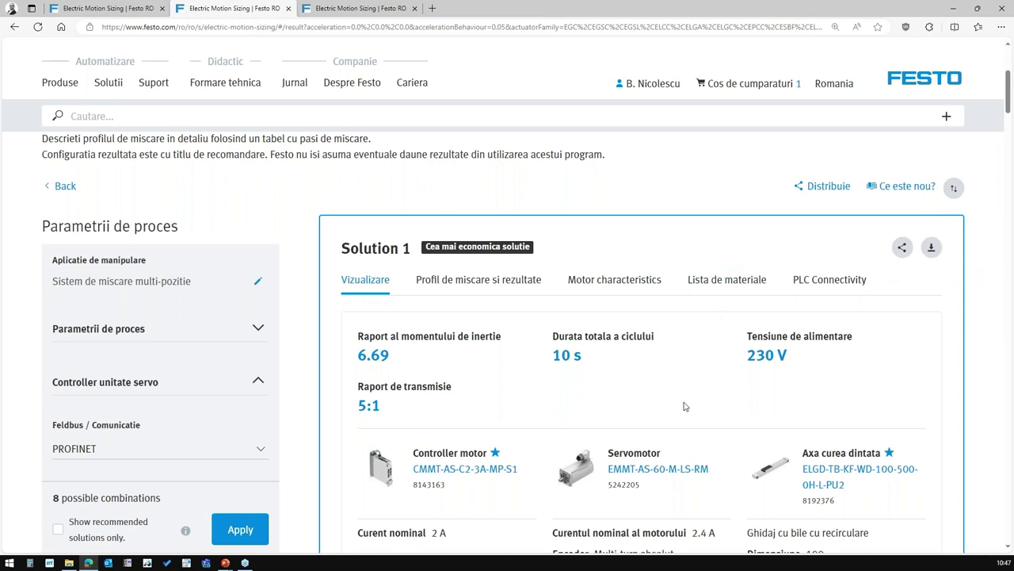
pyautogui.click(951, 193)
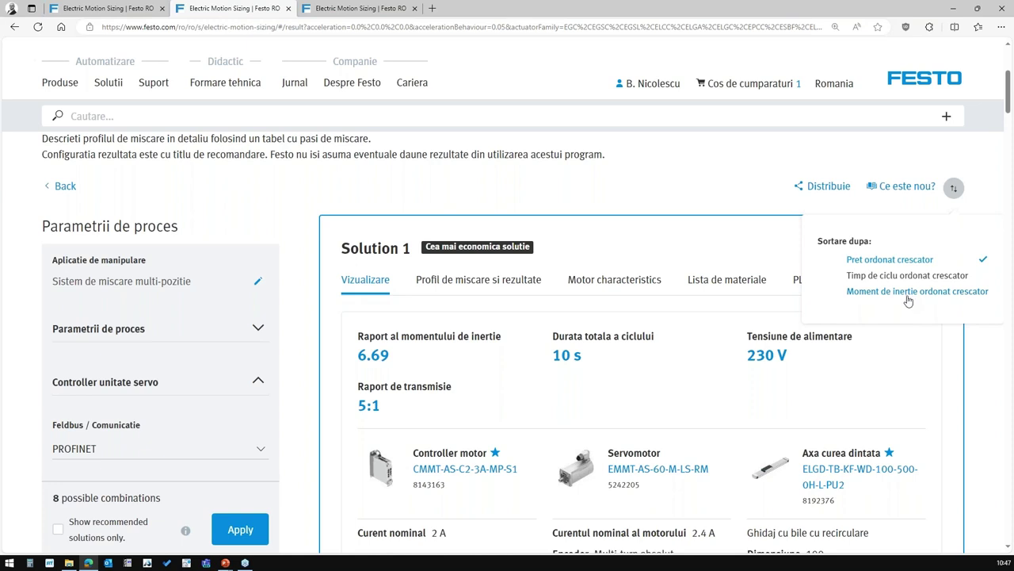
# Examine Solution 1's controller, servomotor and toothed belt axis, their load percentages and the included accessories.
pyautogui.scroll(-3, 911, 309)
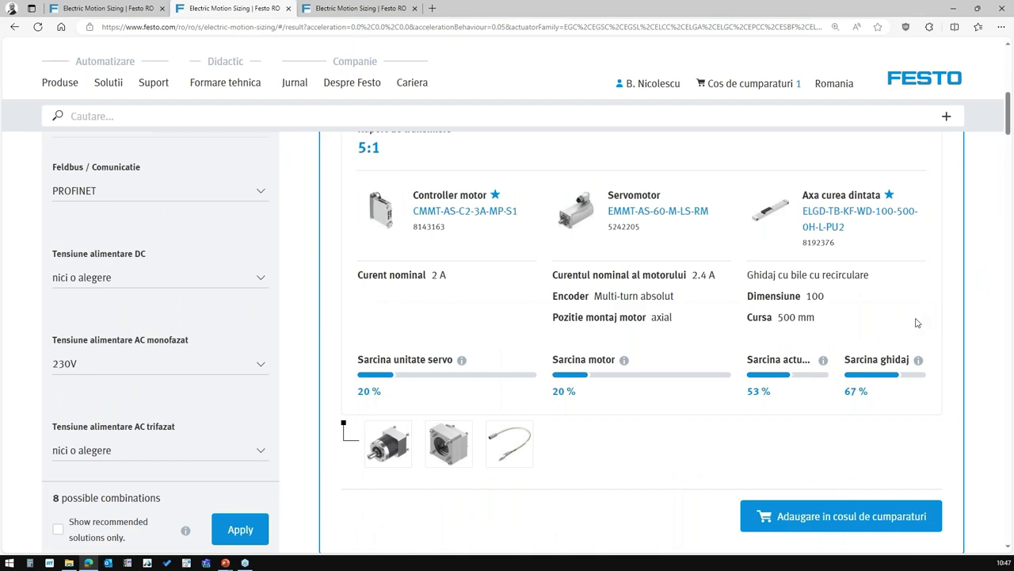
pyautogui.scroll(2, 916, 322)
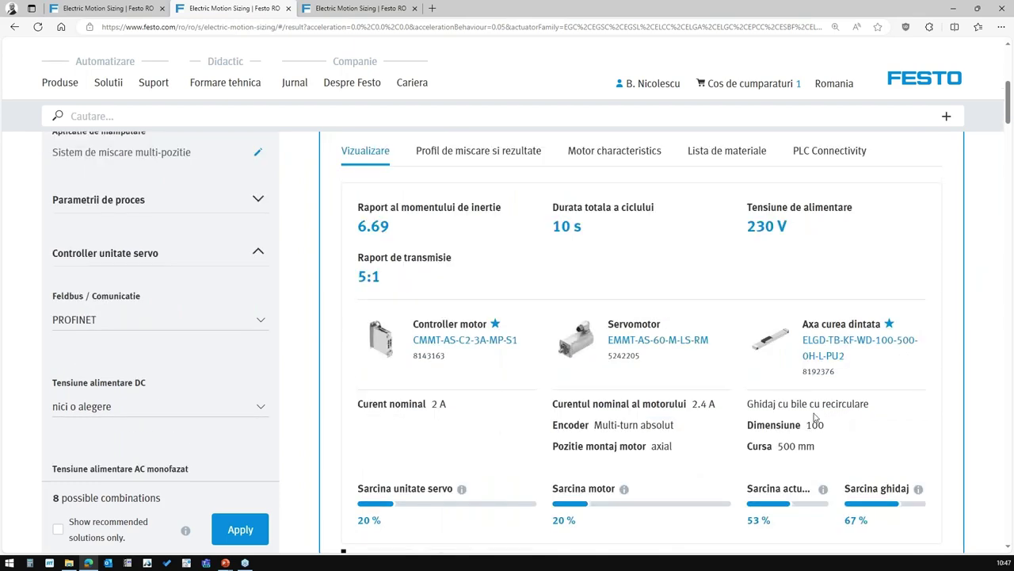
pyautogui.scroll(2, 597, 342)
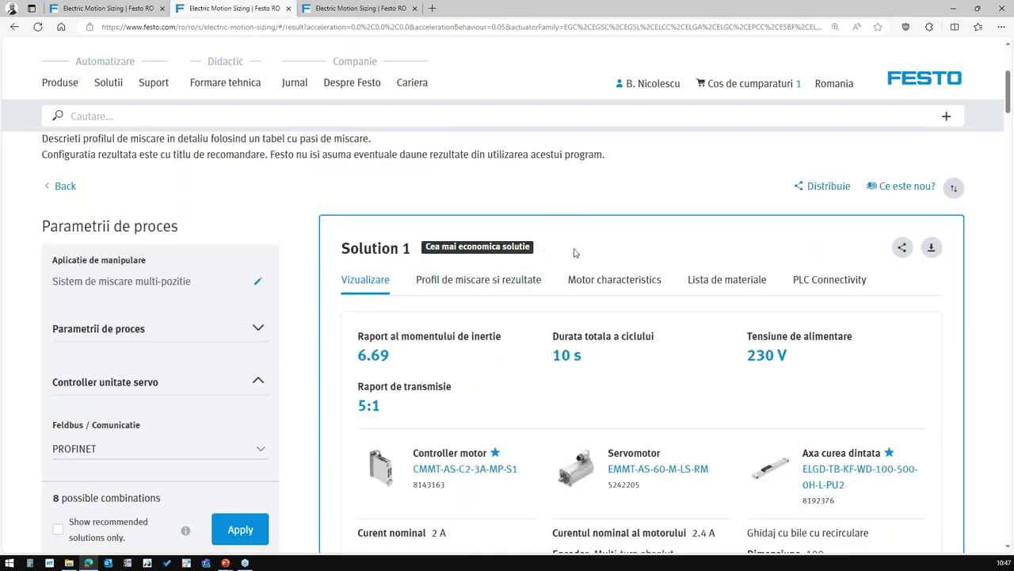
pyautogui.scroll(-6, 580, 259)
pyautogui.scroll(2, 875, 340)
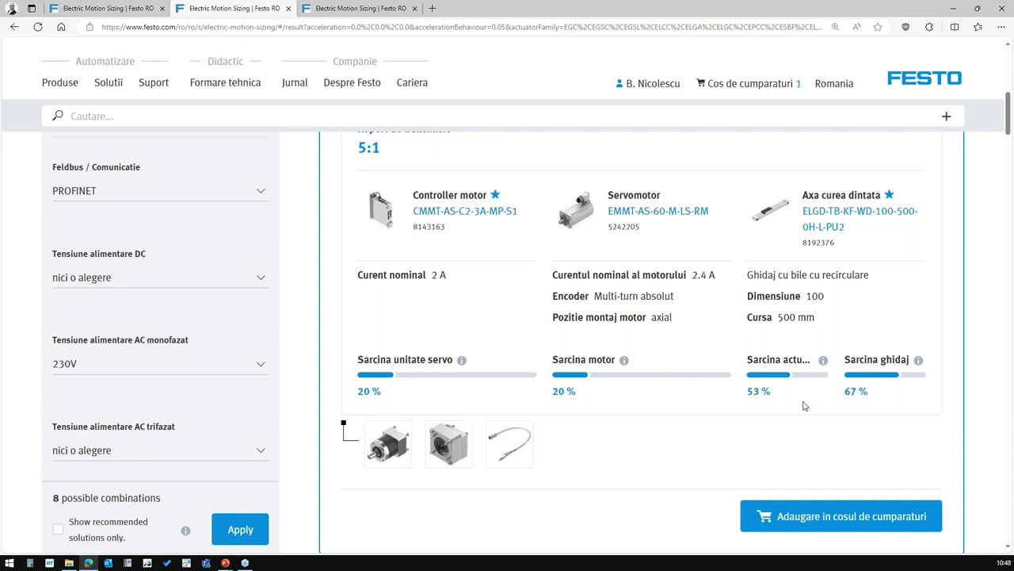
pyautogui.scroll(2, 805, 403)
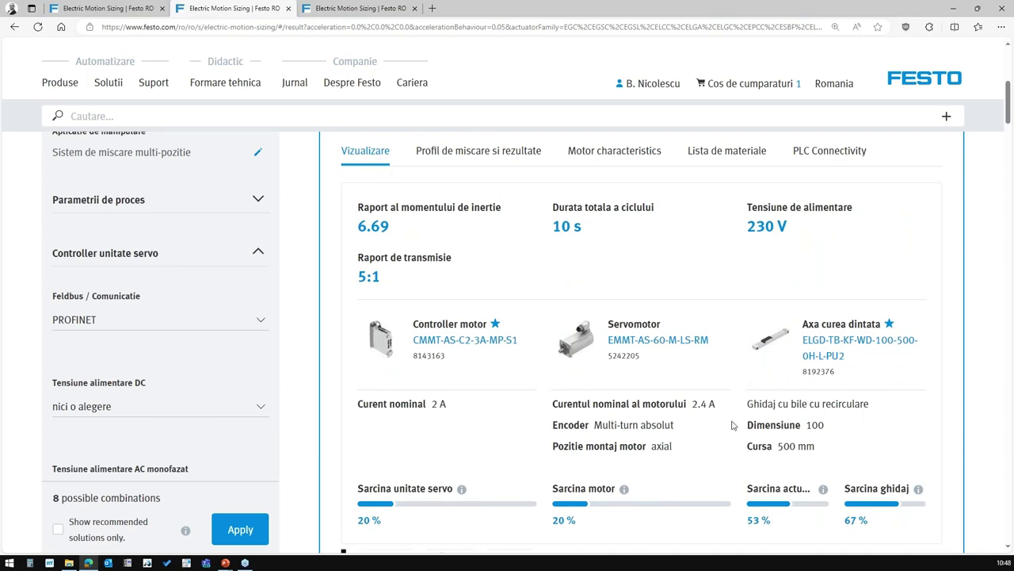
pyautogui.scroll(-4, 723, 407)
pyautogui.scroll(4, 722, 408)
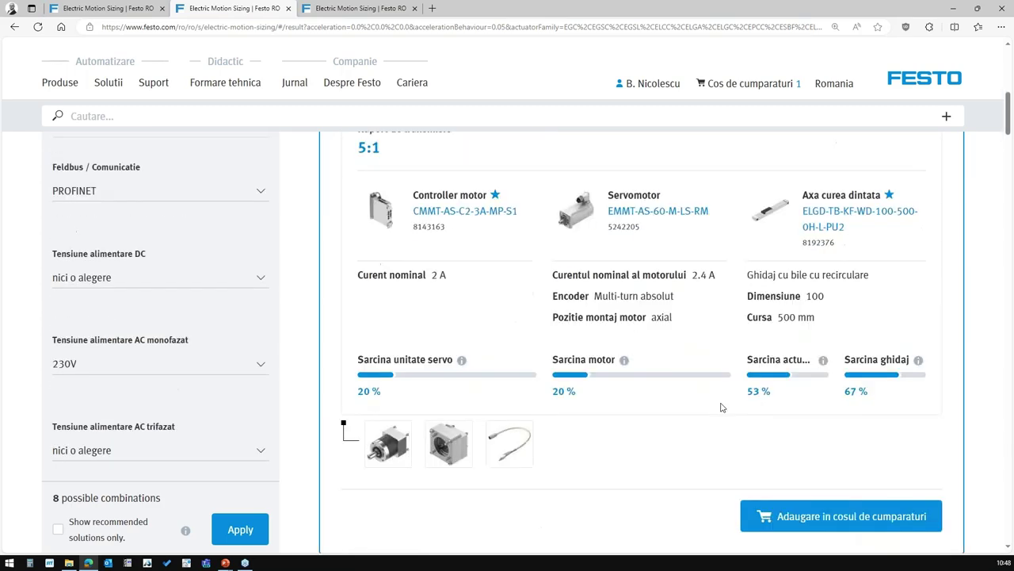
pyautogui.scroll(-2, 721, 407)
pyautogui.scroll(4, 508, 339)
# Compare the components, inertia ratios and loads of the alternative solutions, and return to Solution 1.
pyautogui.scroll(-10, 531, 341)
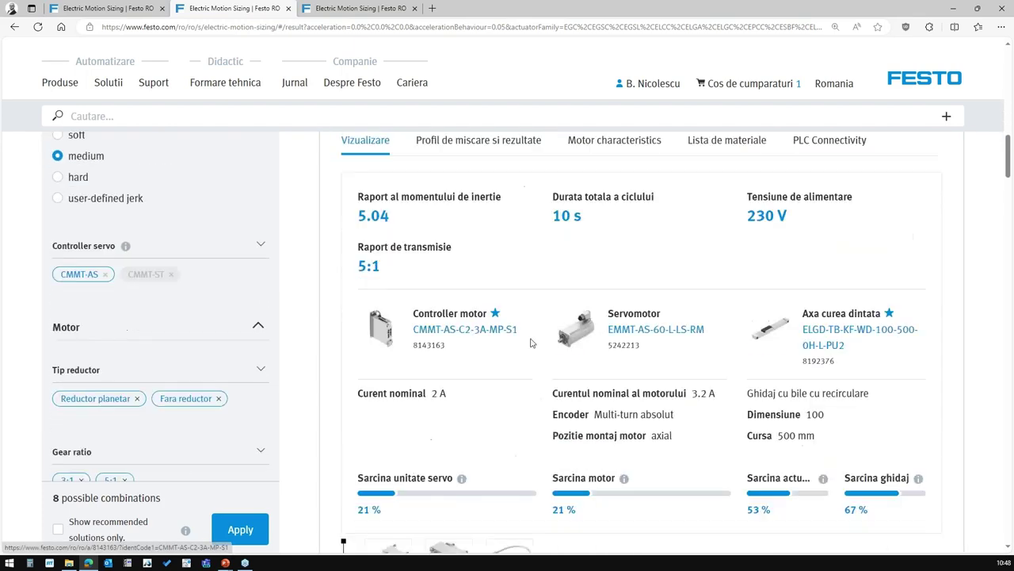
pyautogui.scroll(-10, 646, 299)
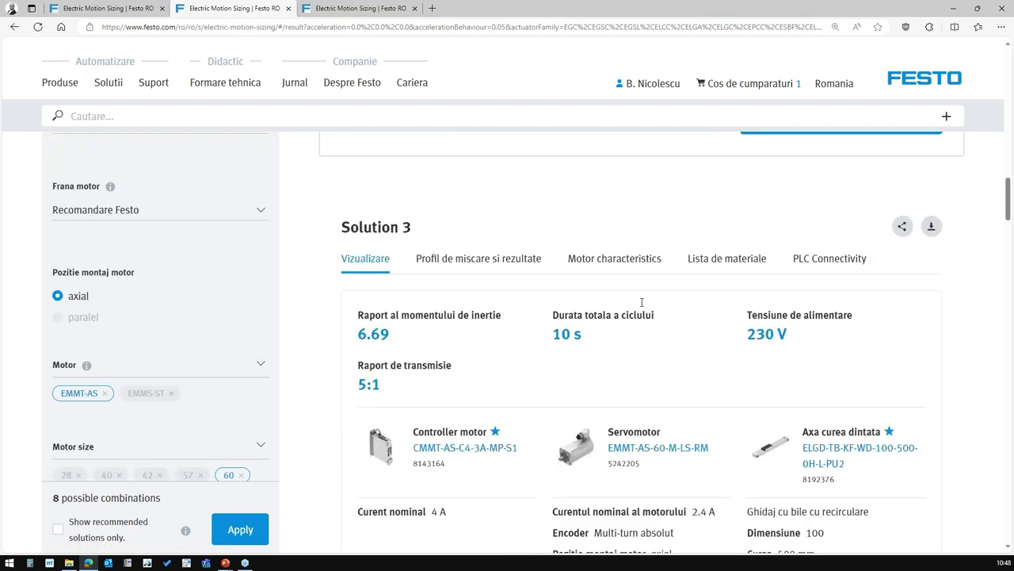
pyautogui.scroll(-9, 747, 350)
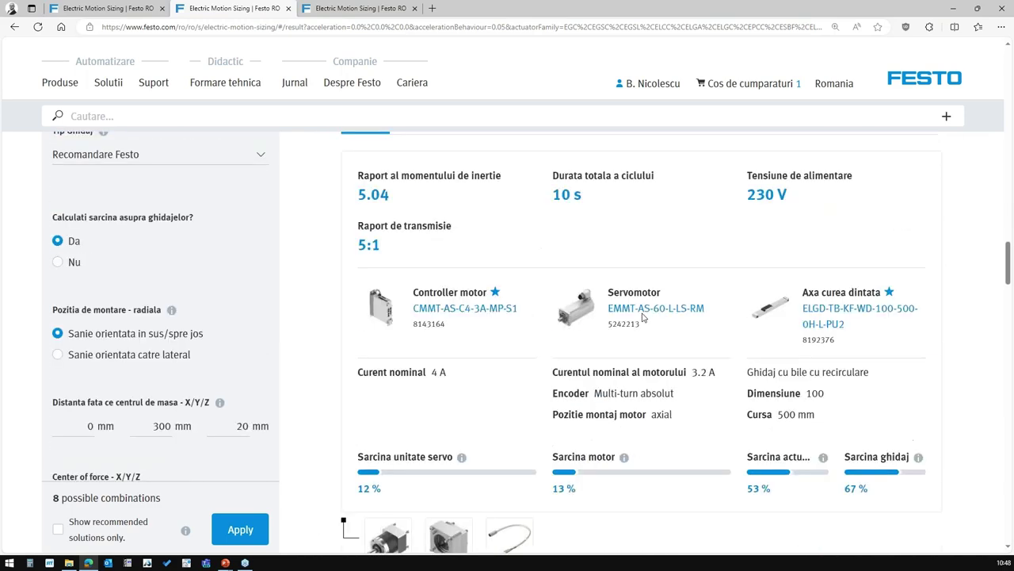
pyautogui.scroll(-6, 735, 372)
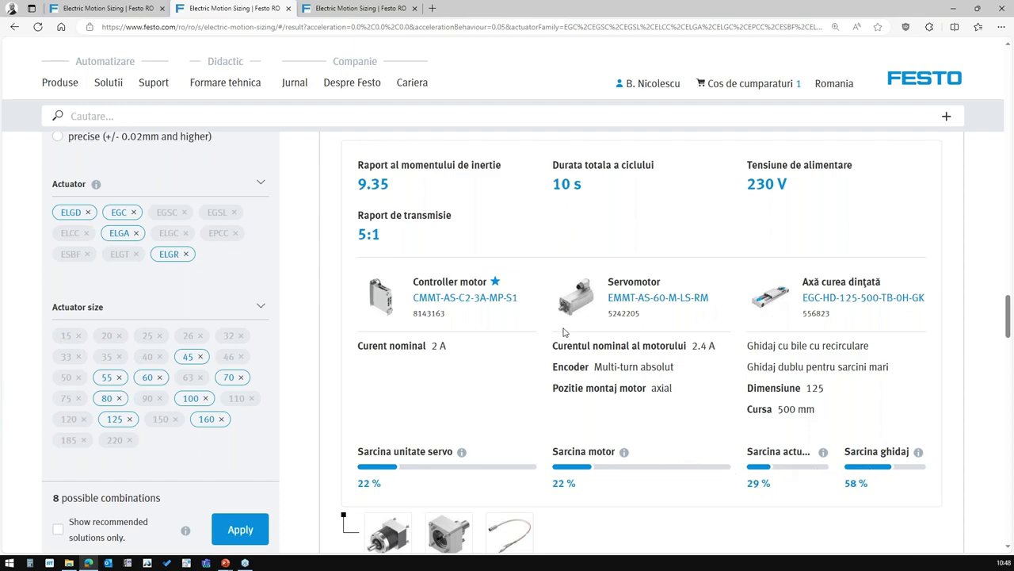
pyautogui.scroll(3, 564, 332)
pyautogui.scroll(14, 564, 332)
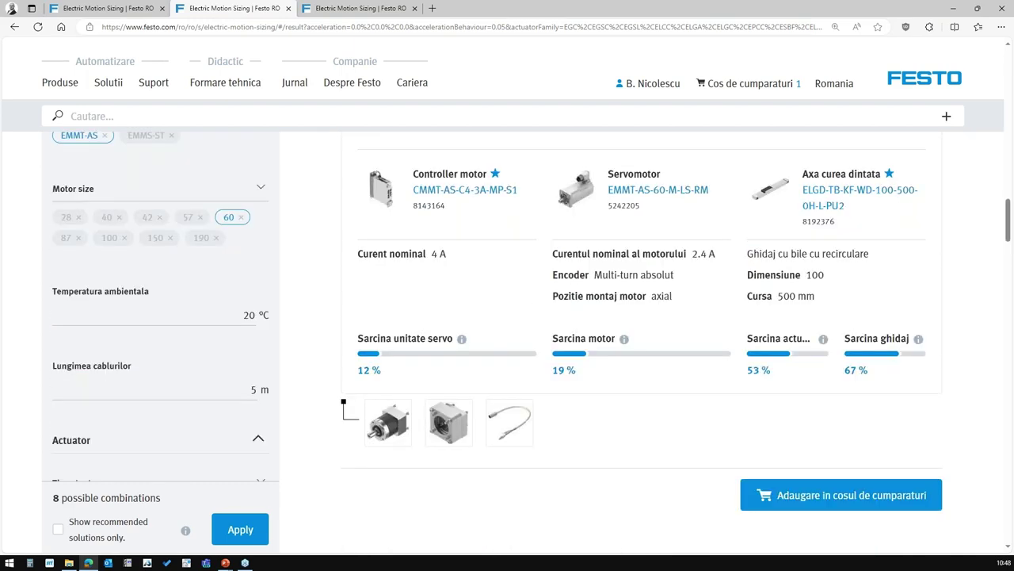
pyautogui.scroll(16, 571, 320)
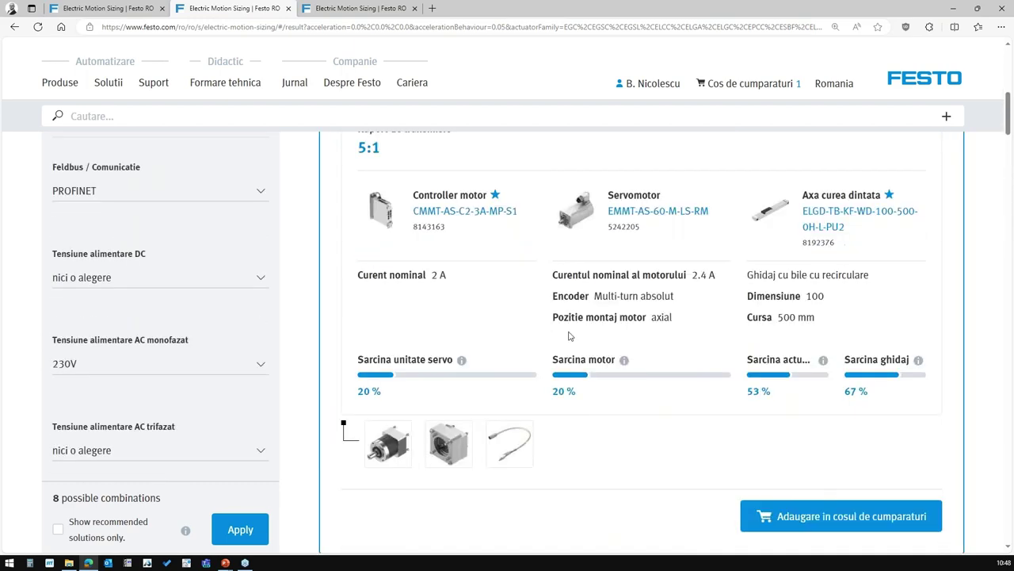
pyautogui.scroll(2, 544, 357)
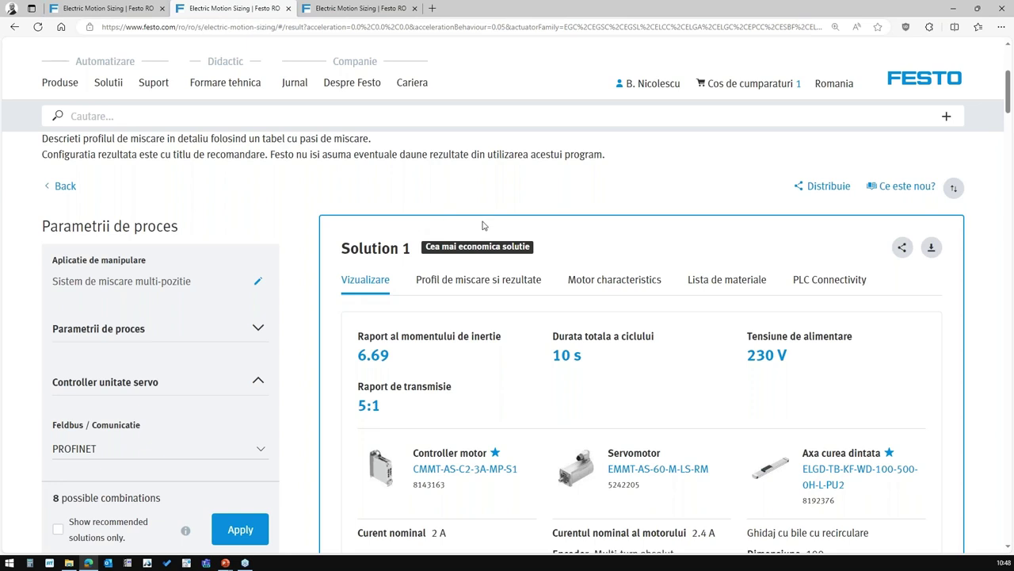
# Copy the results page link and reopen the calculated solutions from it in a new browser tab.
pyautogui.click(391, 30)
pyautogui.hotkey('ctrl', 'c')
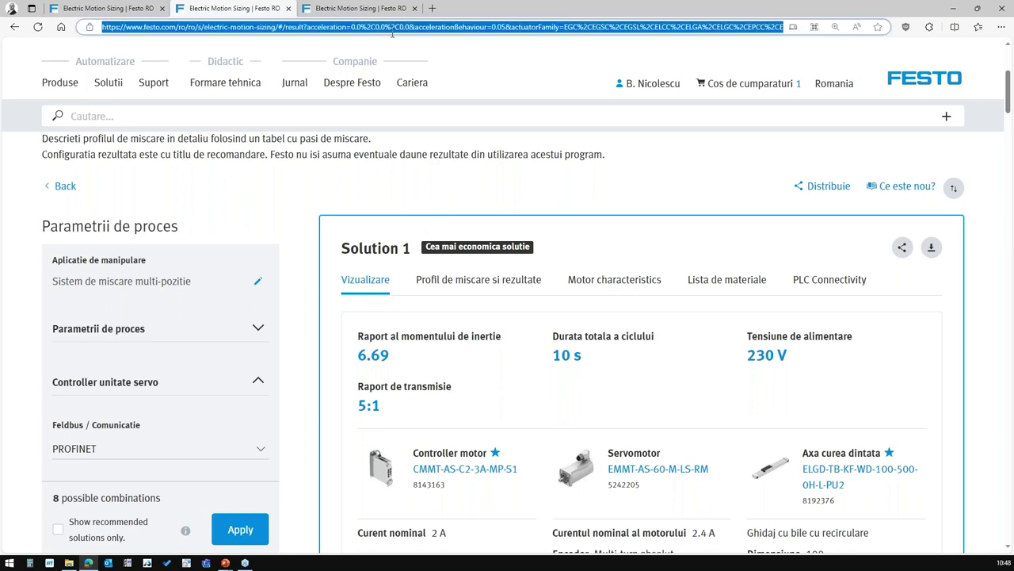
pyautogui.click(434, 9)
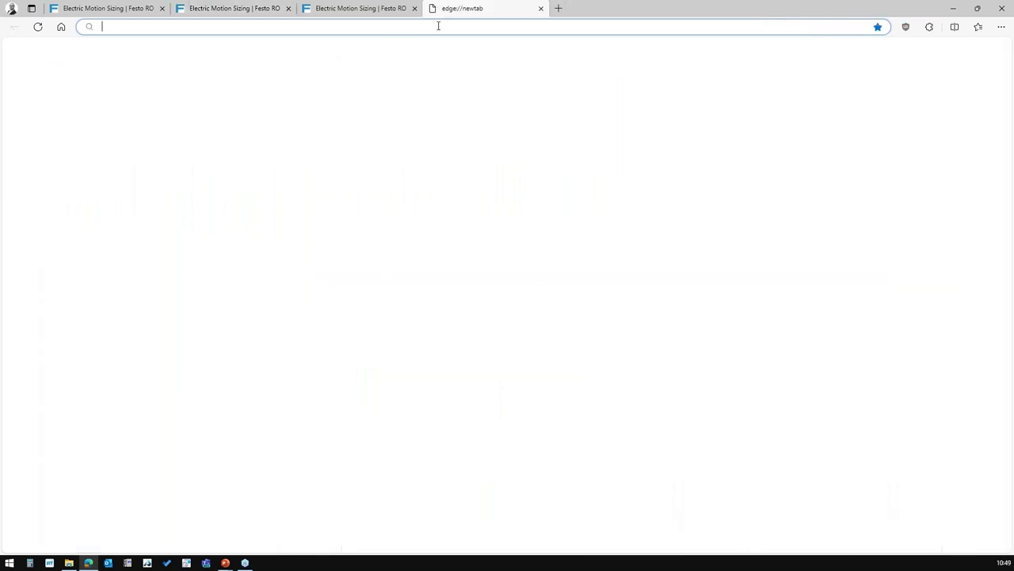
pyautogui.hotkey('ctrl', 'v')
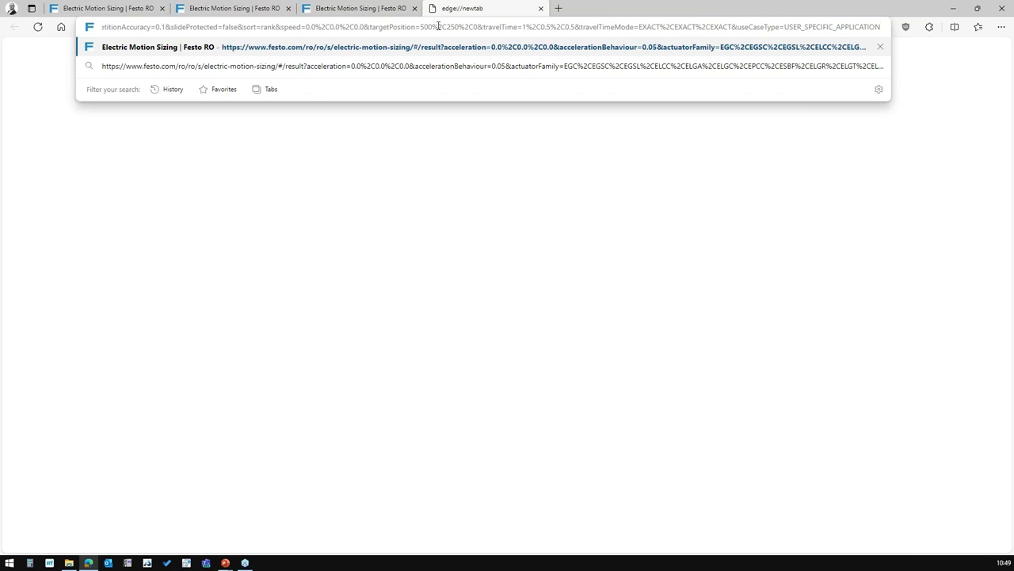
pyautogui.press('Return')
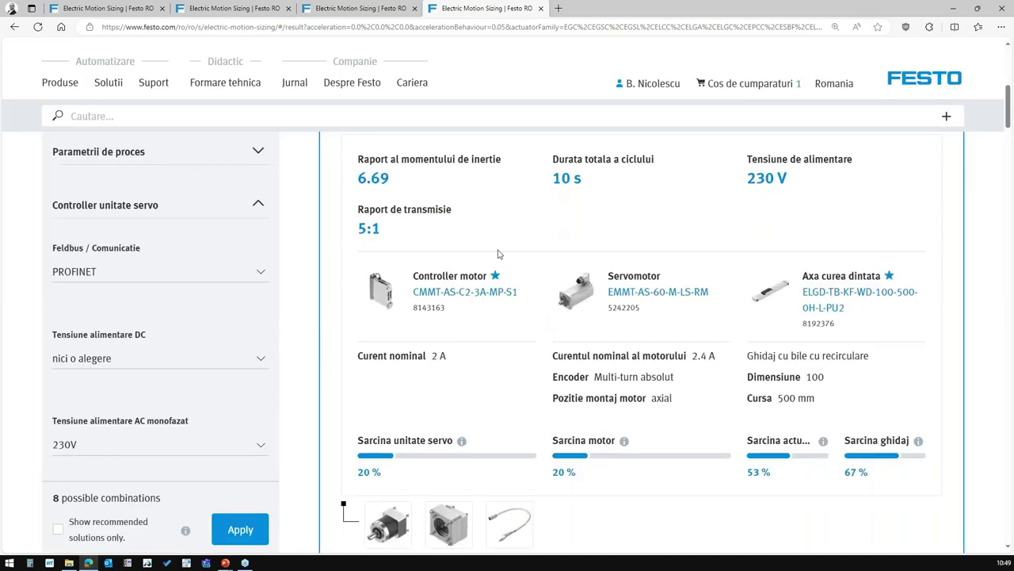
# View the product page of Solution 1's motor controller CMMT-AS-C2-3A-MP-S1, and return to the reopened results.
pyautogui.scroll(2, 599, 337)
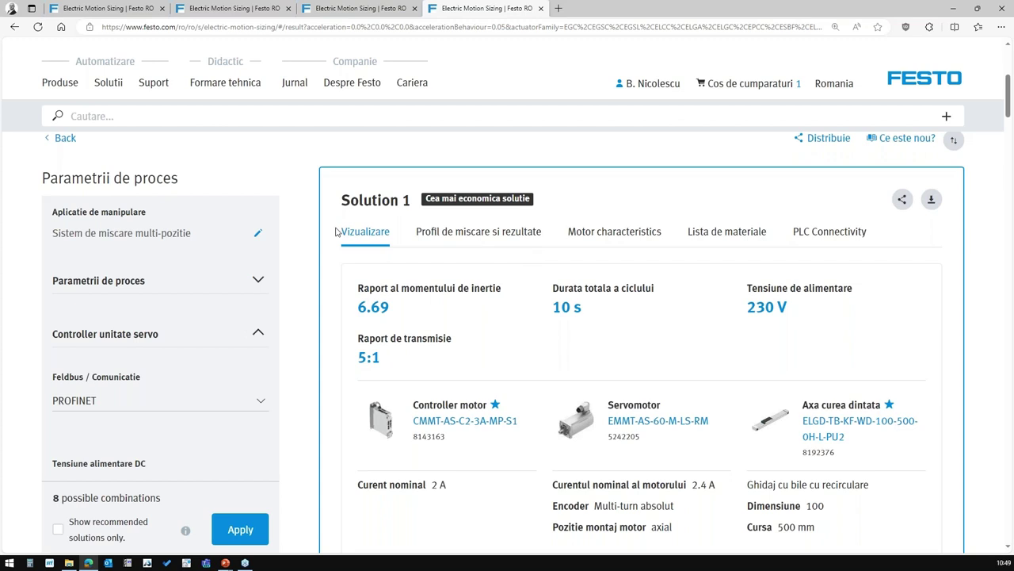
pyautogui.scroll(2, 539, 297)
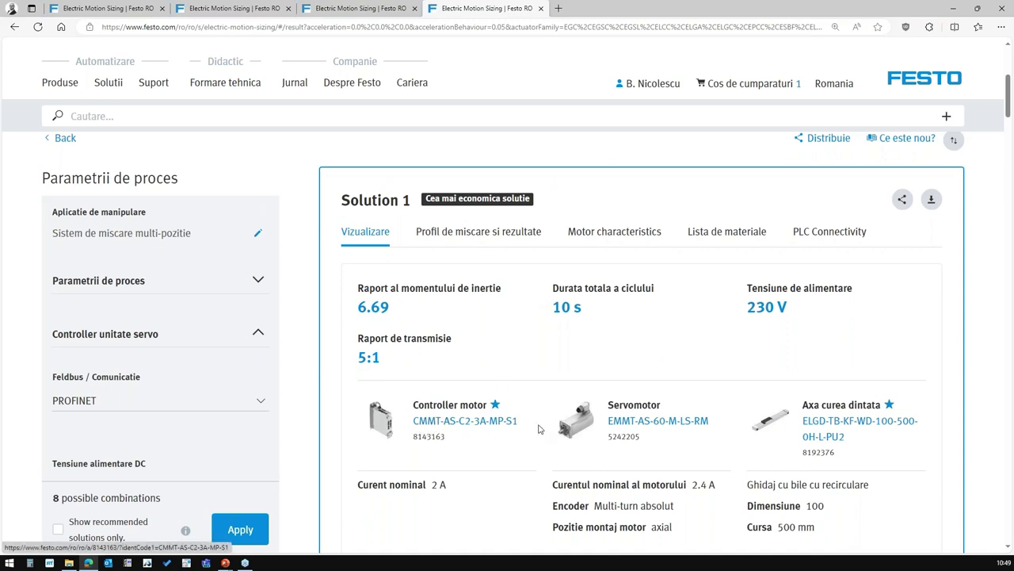
pyautogui.click(431, 422)
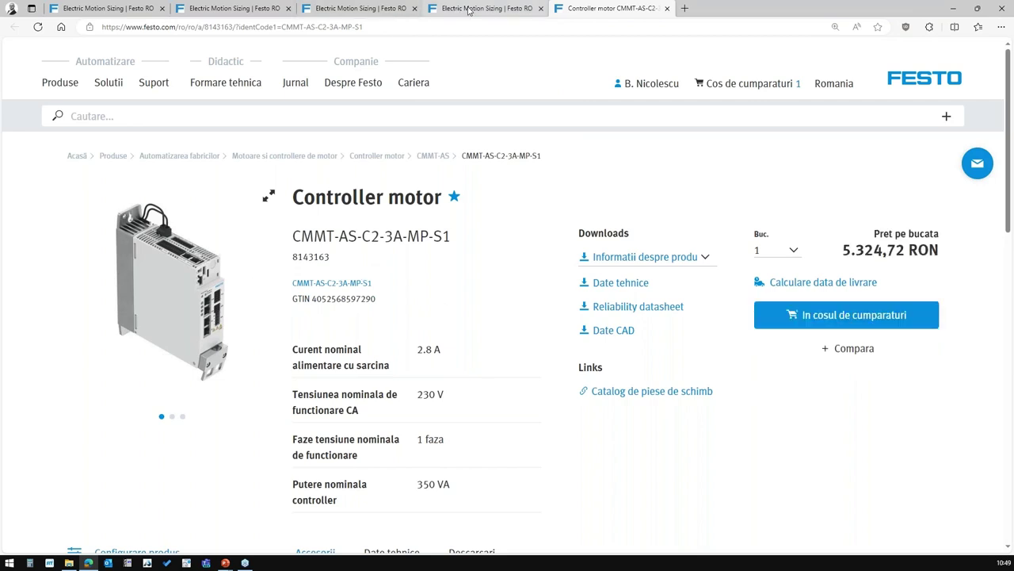
pyautogui.click(469, 8)
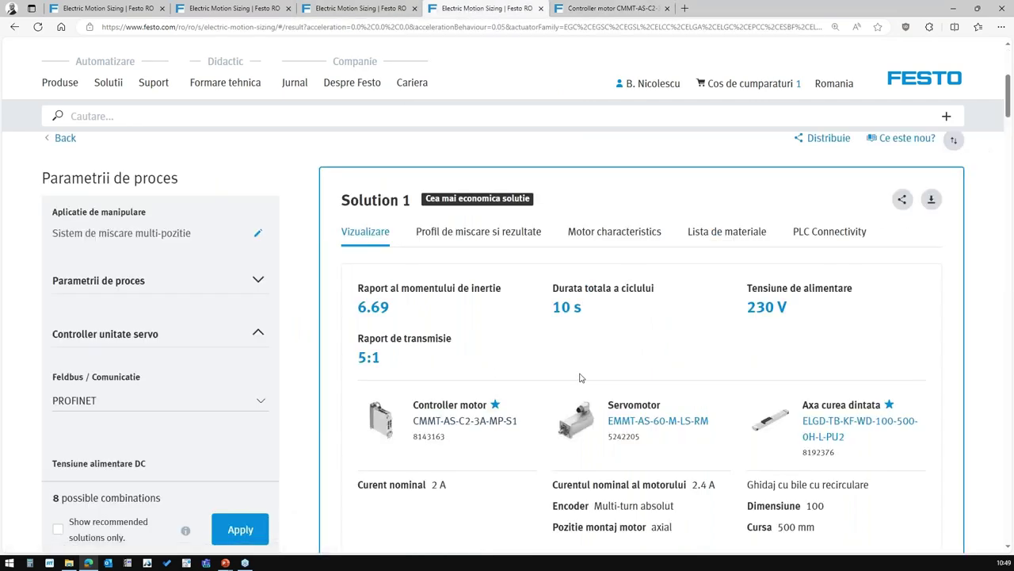
# Examine Solution 1's motion profile chart, maximum speed and acceleration values, travel times, and motor torque, current and load results.
pyautogui.click(499, 238)
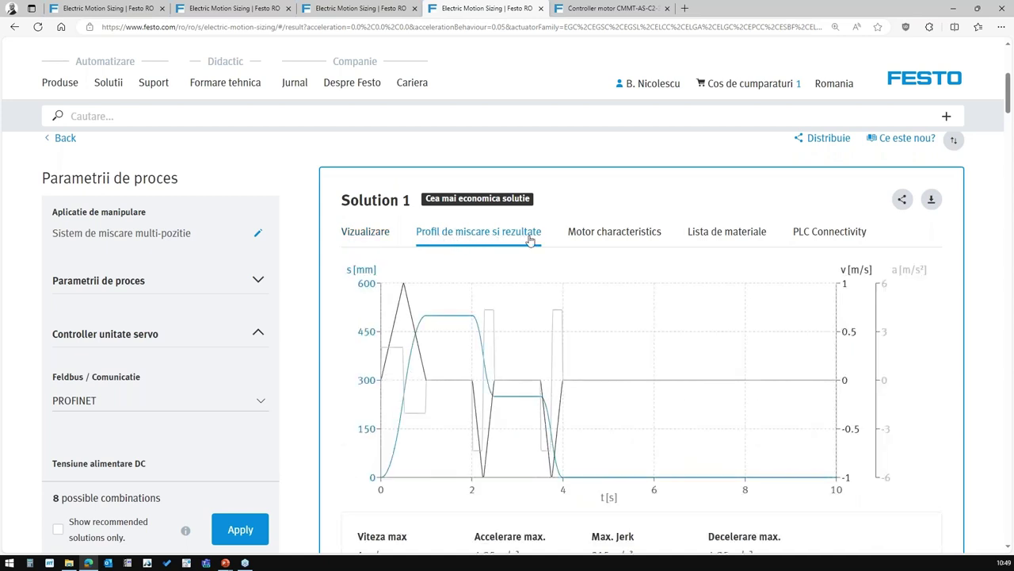
pyautogui.scroll(-2, 530, 240)
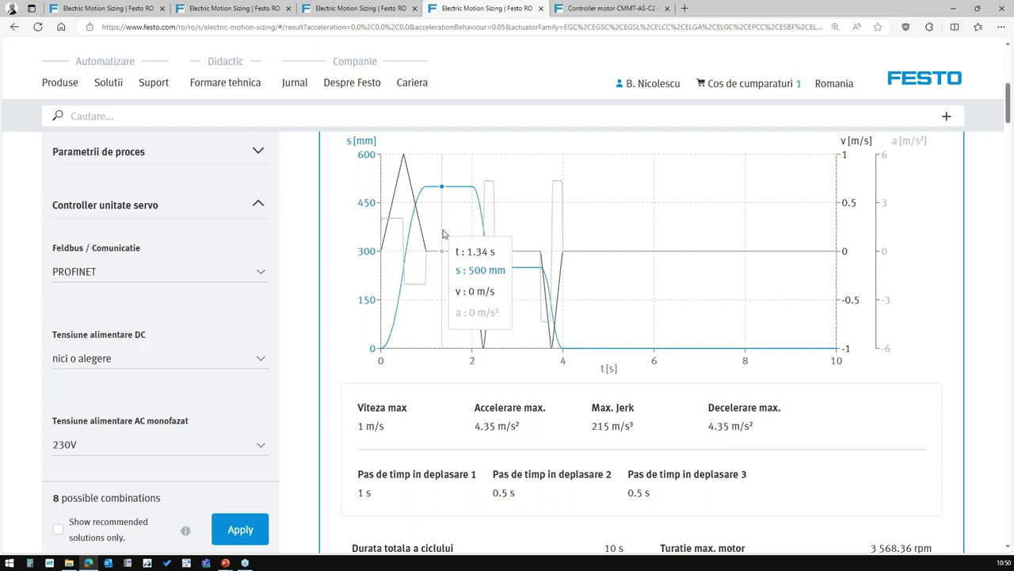
pyautogui.scroll(-3, 440, 230)
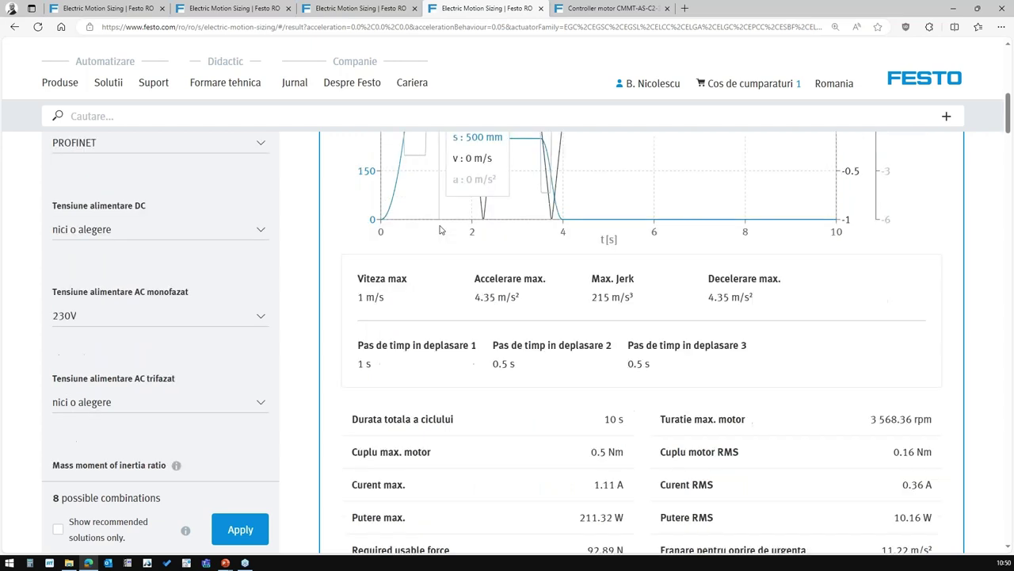
pyautogui.scroll(2, 481, 232)
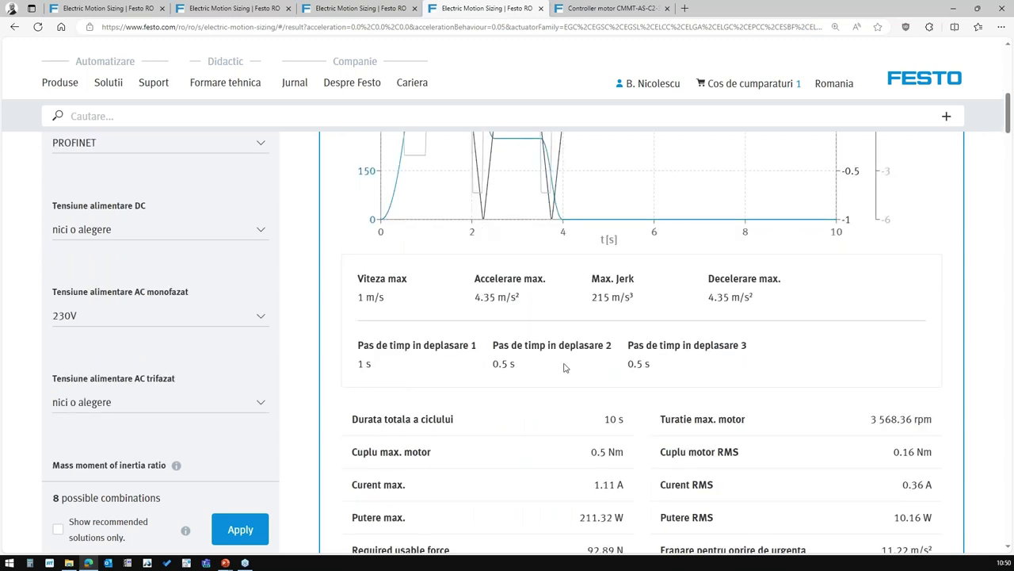
pyautogui.scroll(-2, 565, 367)
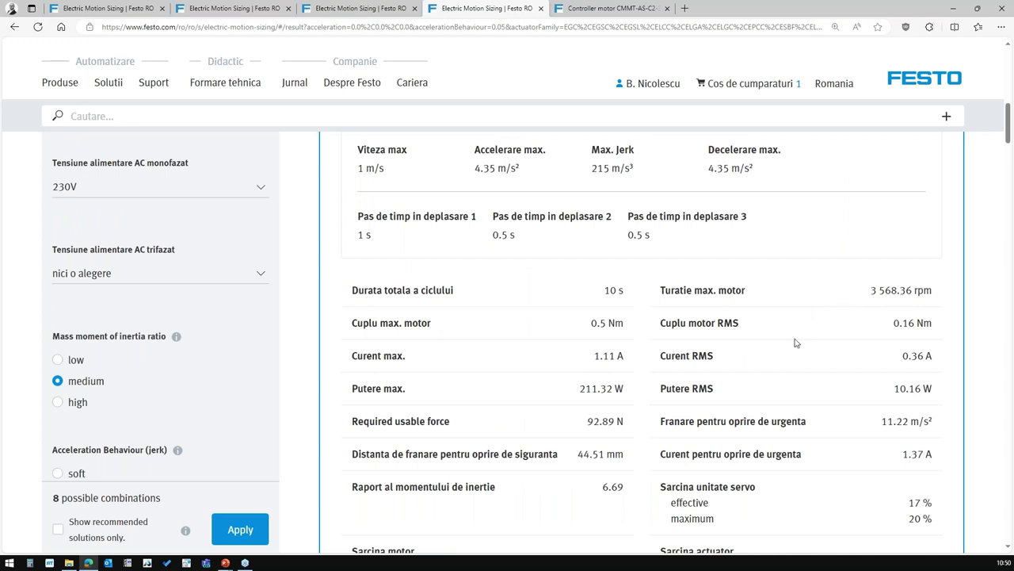
pyautogui.scroll(-2, 683, 420)
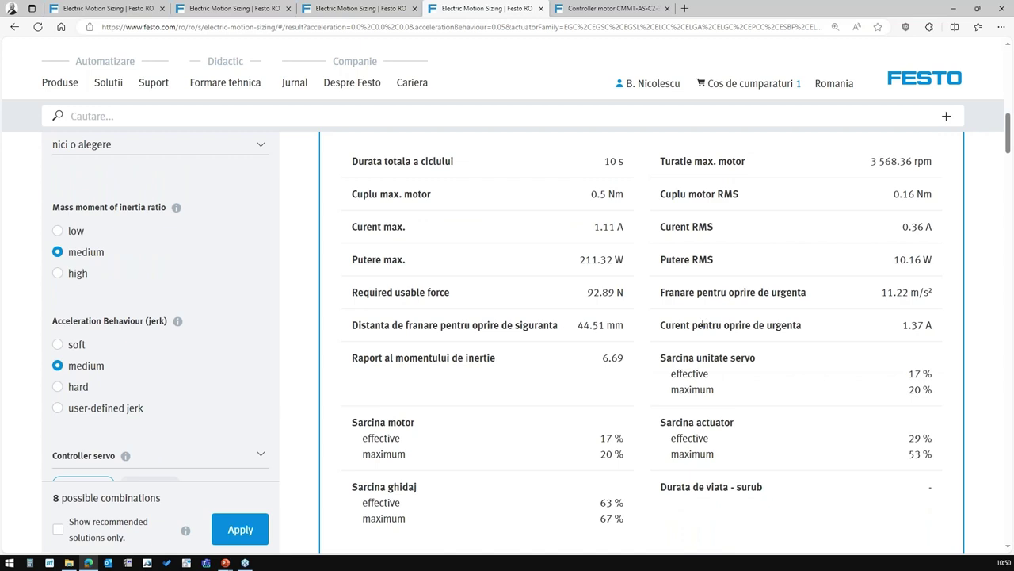
# Examine the braking distance for a safety stop in Solution 1's results alongside the motion profile chart.
pyautogui.scroll(-2, 702, 324)
pyautogui.scroll(2, 702, 324)
pyautogui.moveTo(382, 324); pyautogui.dragTo(623, 338)
pyautogui.scroll(3, 622, 338)
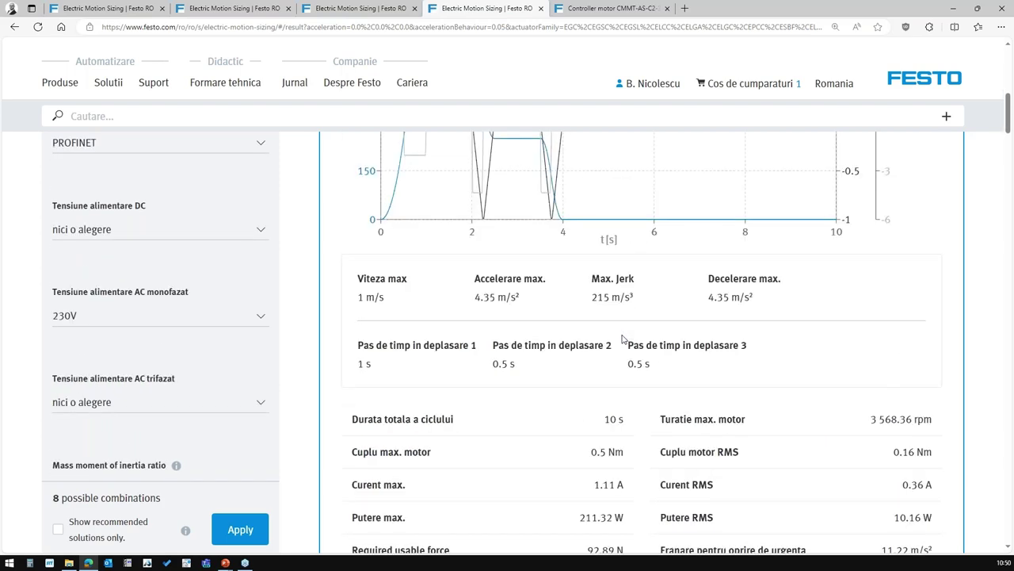
pyautogui.scroll(2, 622, 339)
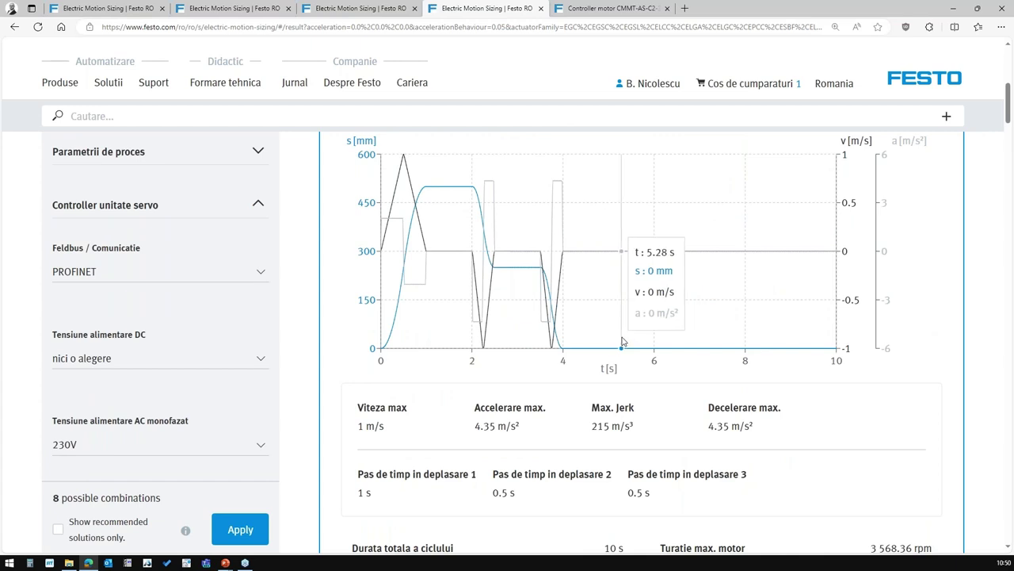
pyautogui.scroll(-3, 622, 341)
pyautogui.click(395, 448)
pyautogui.moveTo(353, 462); pyautogui.dragTo(629, 471)
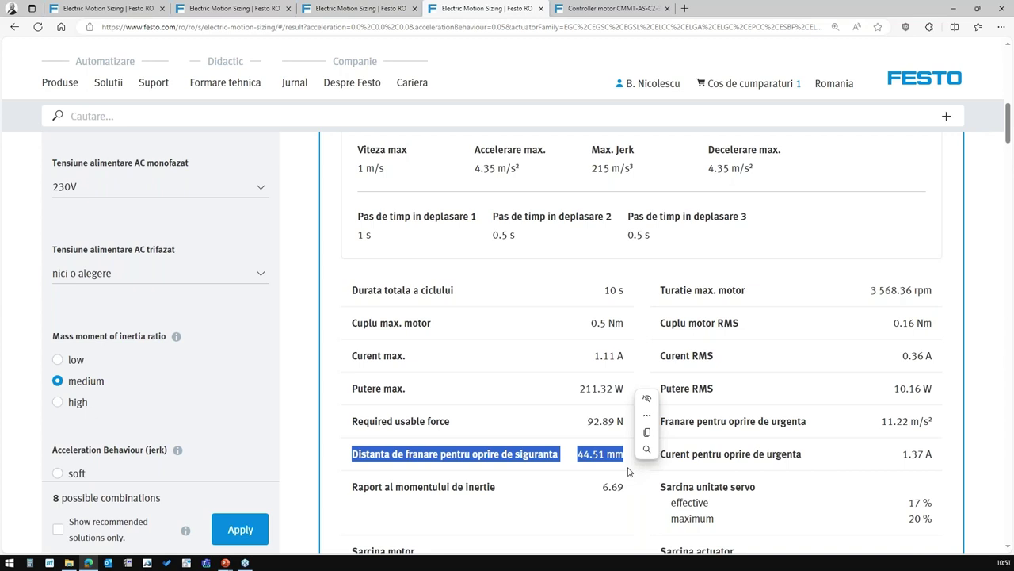
# Compare the cycle's maximum deceleration with the safety stop's braking distance and the motion profile chart.
pyautogui.scroll(5, 602, 436)
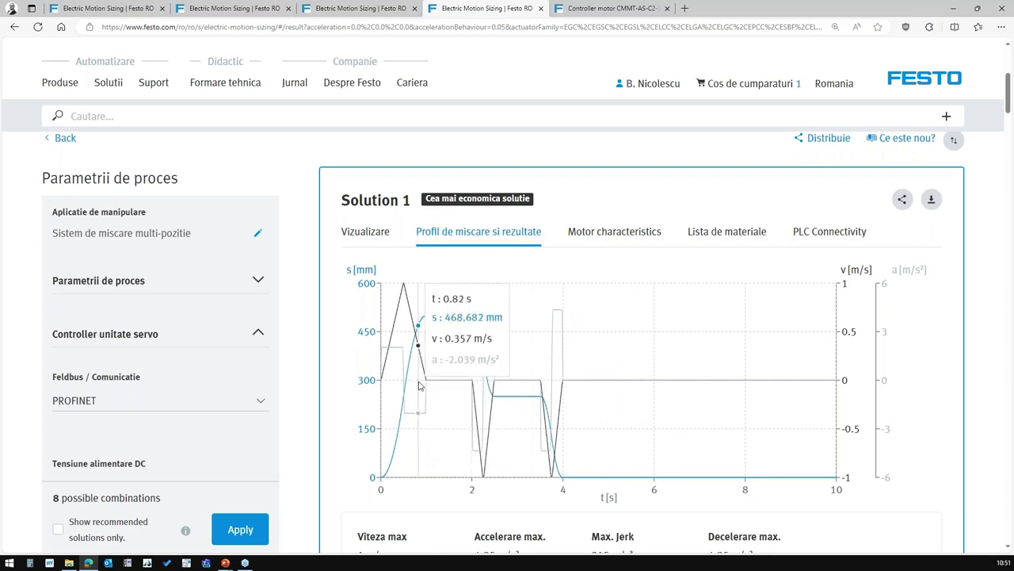
pyautogui.scroll(-3, 420, 386)
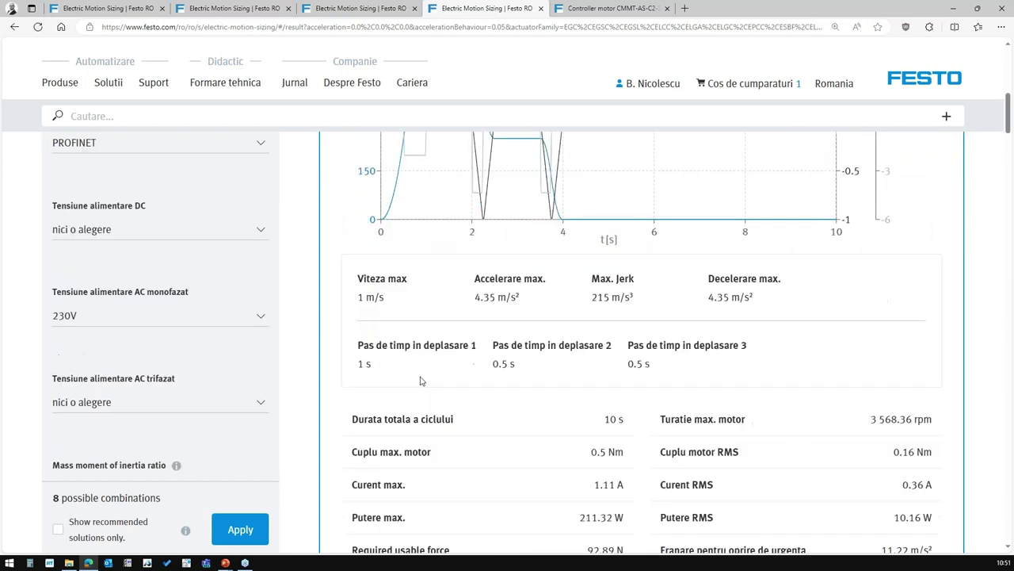
pyautogui.moveTo(702, 306); pyautogui.dragTo(753, 300)
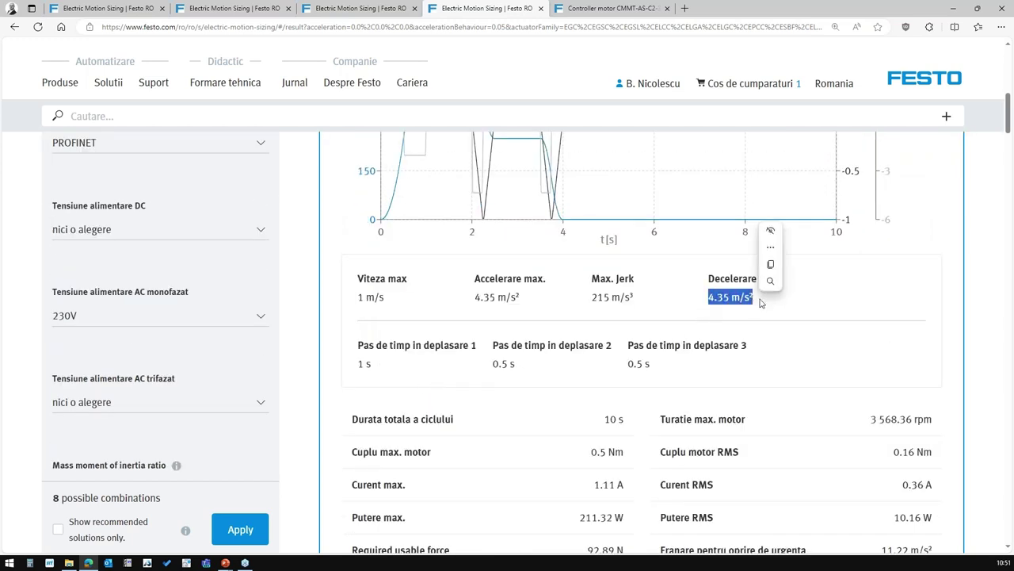
pyautogui.tripleClick(731, 310)
pyautogui.click(732, 314)
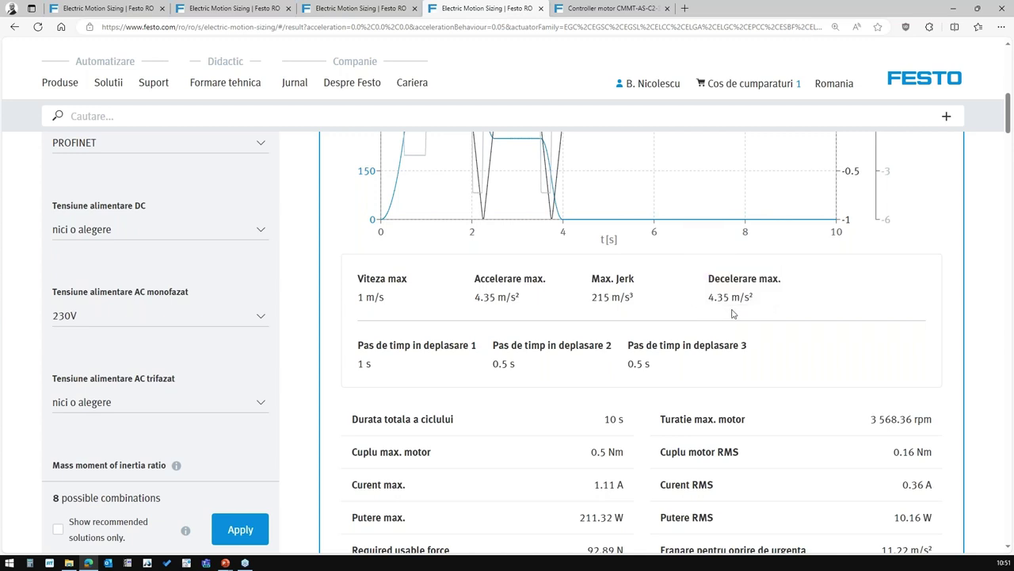
pyautogui.scroll(-2, 734, 314)
pyautogui.moveTo(576, 454); pyautogui.dragTo(627, 457)
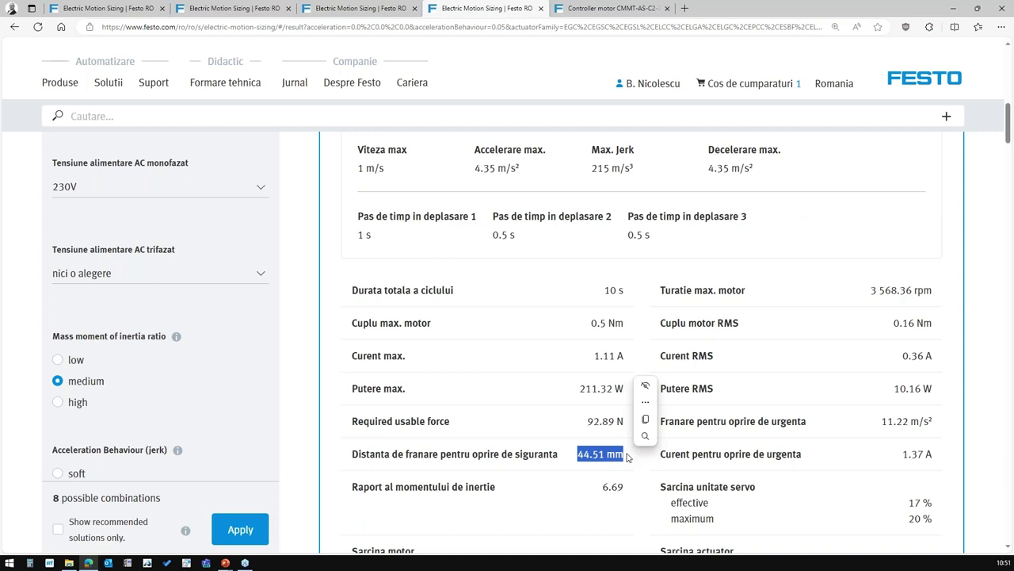
pyautogui.scroll(4, 627, 458)
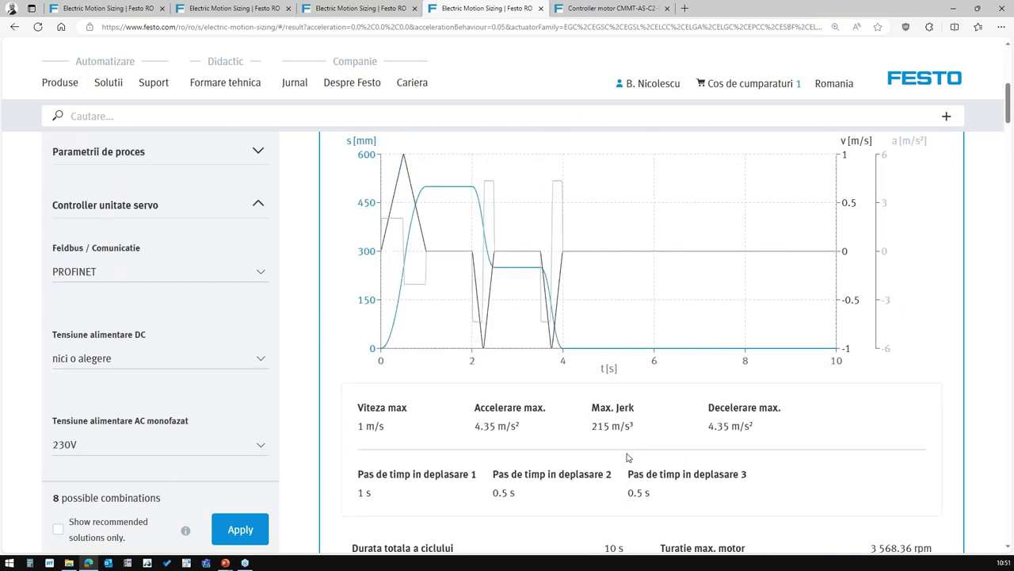
pyautogui.scroll(2, 627, 457)
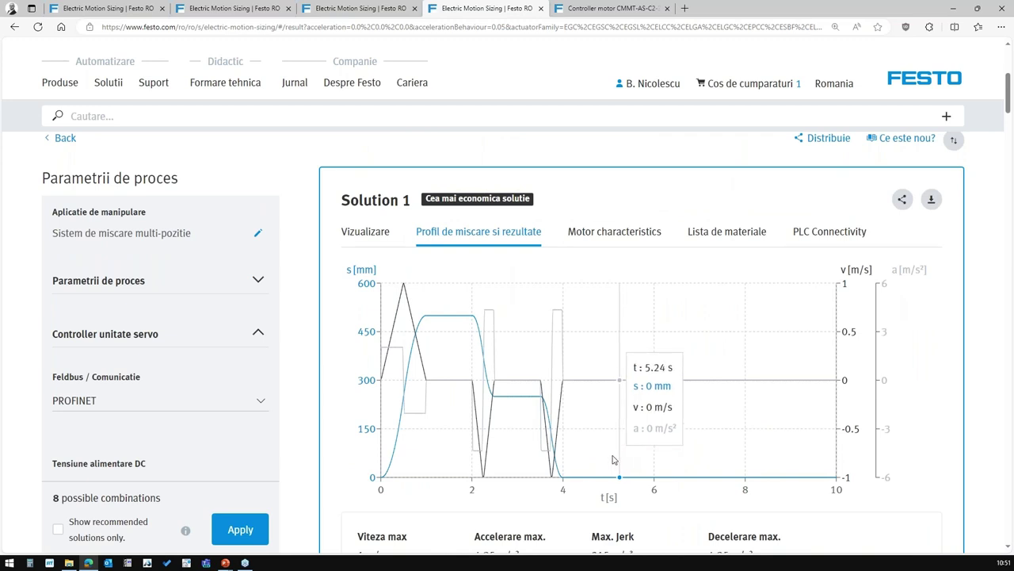
# Examine Solution 1's motor characteristic curve, its operating points, and the torque and speed of each motion step.
pyautogui.click(608, 234)
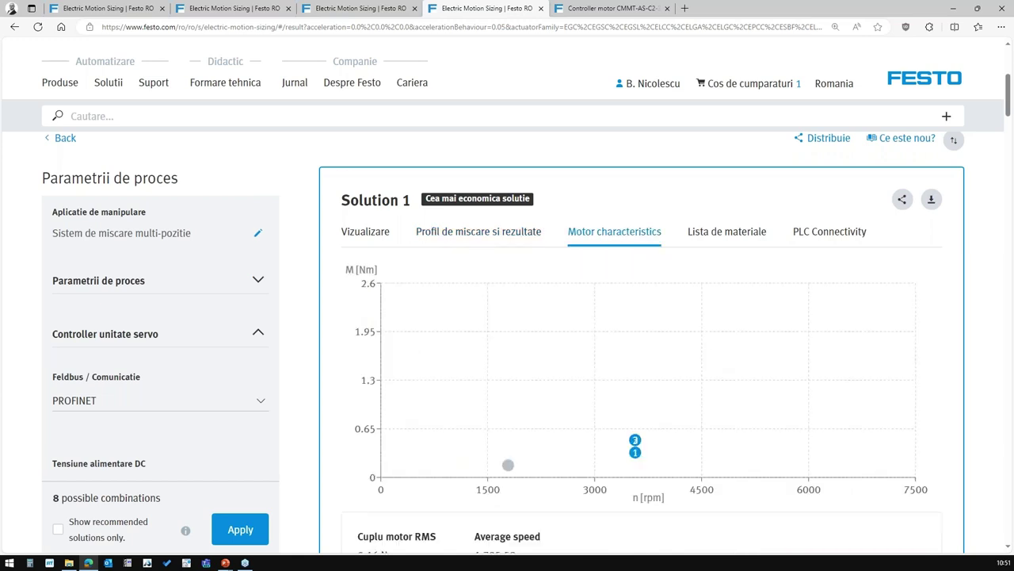
pyautogui.scroll(-2, 602, 333)
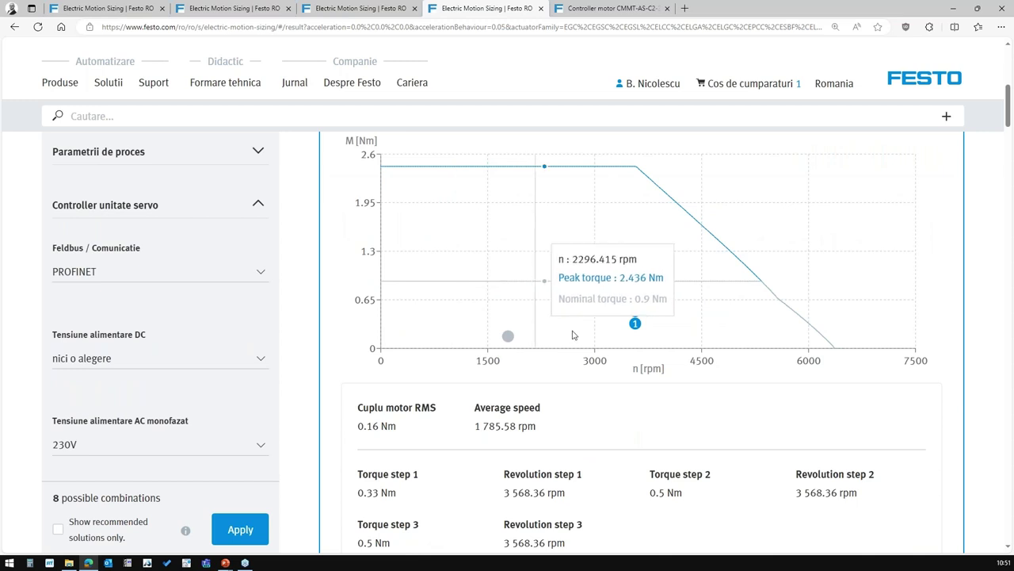
pyautogui.moveTo(635, 310)
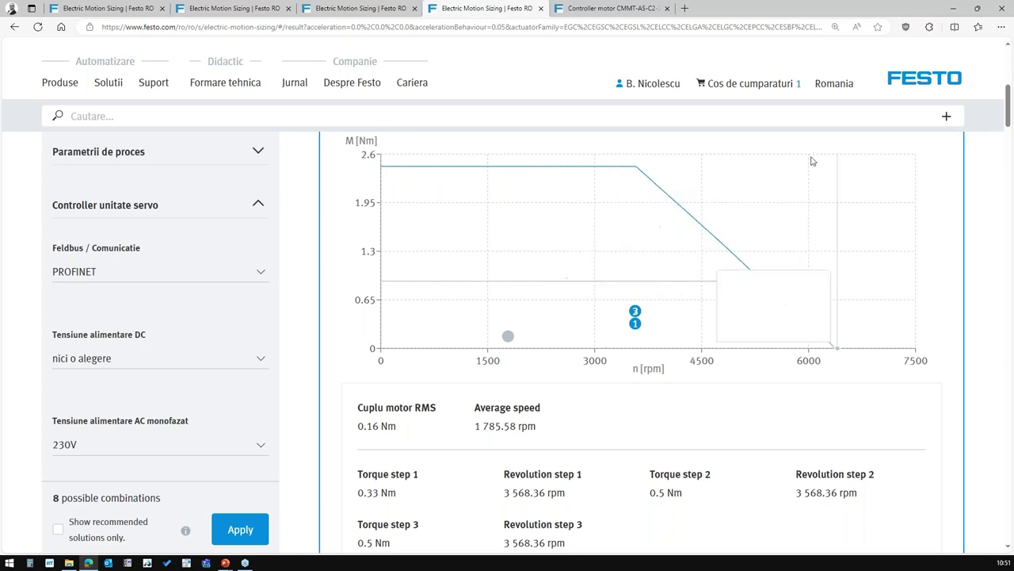
pyautogui.scroll(-2, 488, 297)
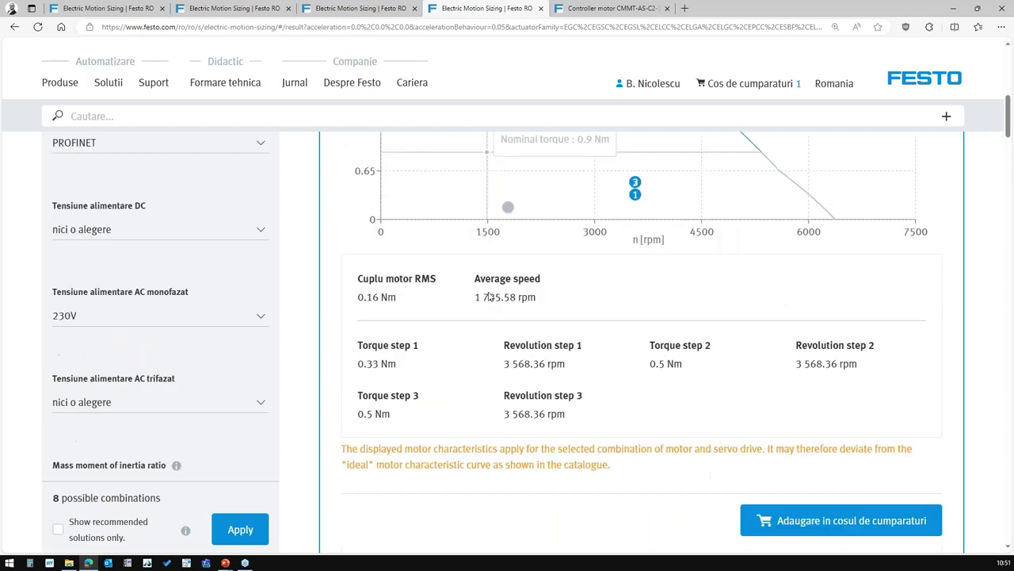
pyautogui.scroll(2, 488, 298)
pyautogui.scroll(2, 611, 346)
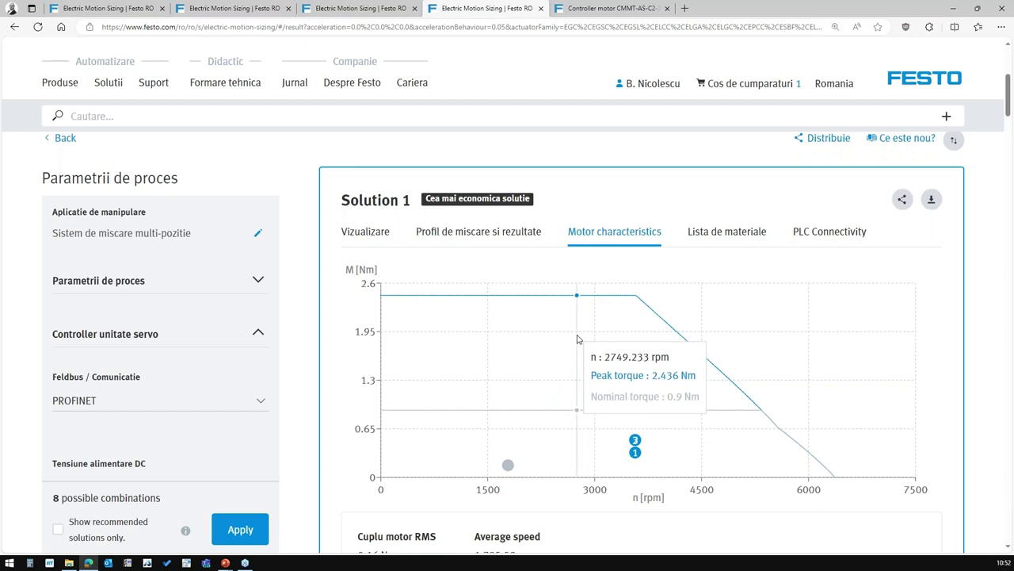
# Review Solution 1's bill of materials and copy all of its items to the clipboard.
pyautogui.click(713, 232)
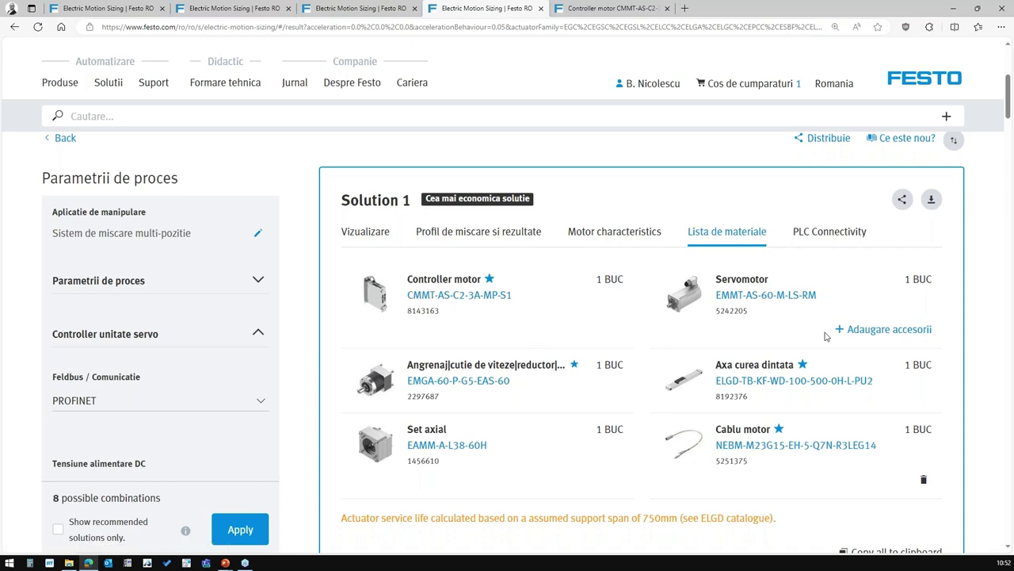
pyautogui.scroll(-2, 596, 381)
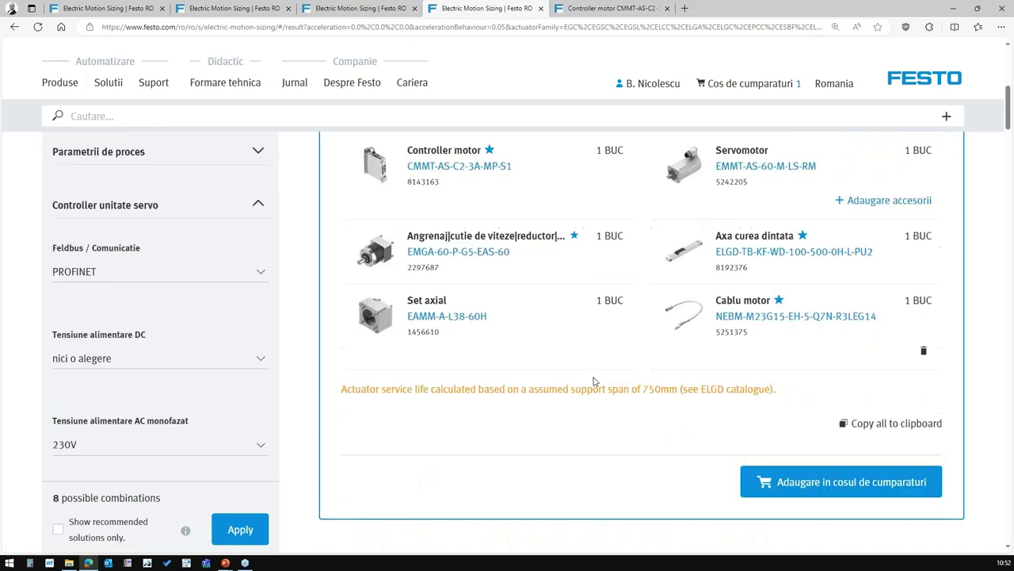
pyautogui.click(888, 429)
pyautogui.scroll(3, 726, 262)
pyautogui.scroll(-2, 507, 317)
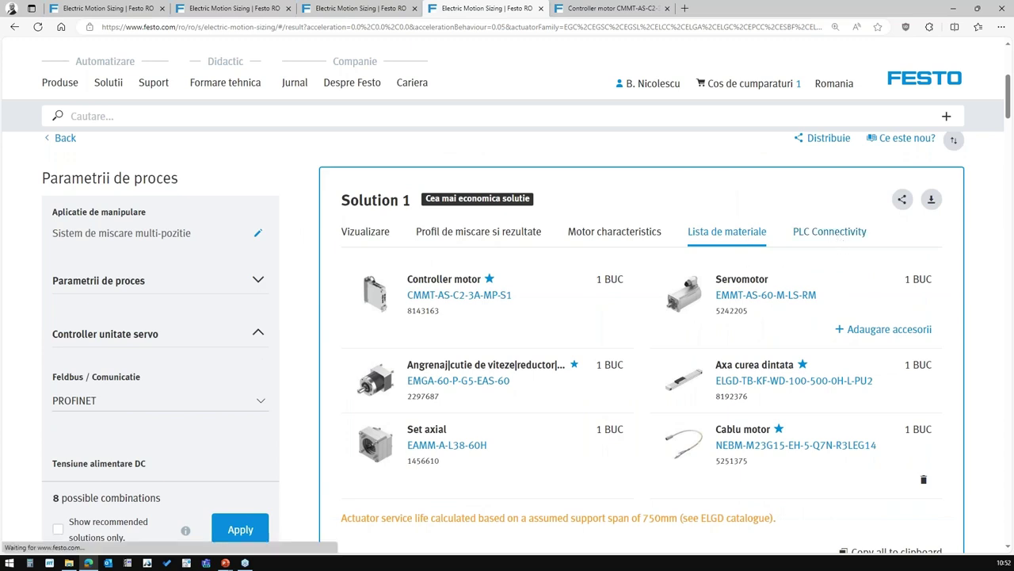
# Select Siemens TIA Portal as the PLC in Solution 1's PLC connectivity settings.
pyautogui.click(832, 236)
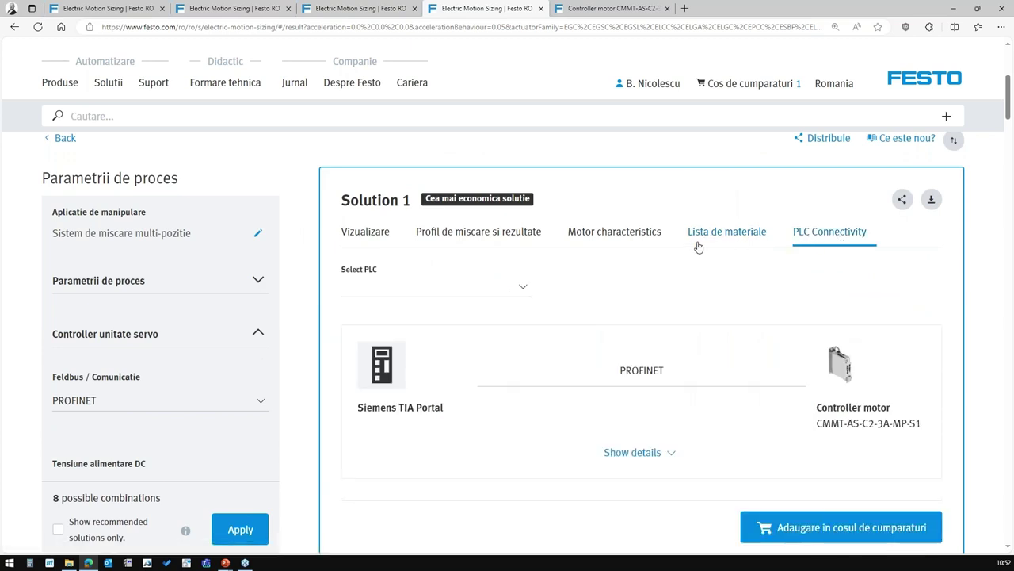
pyautogui.click(527, 301)
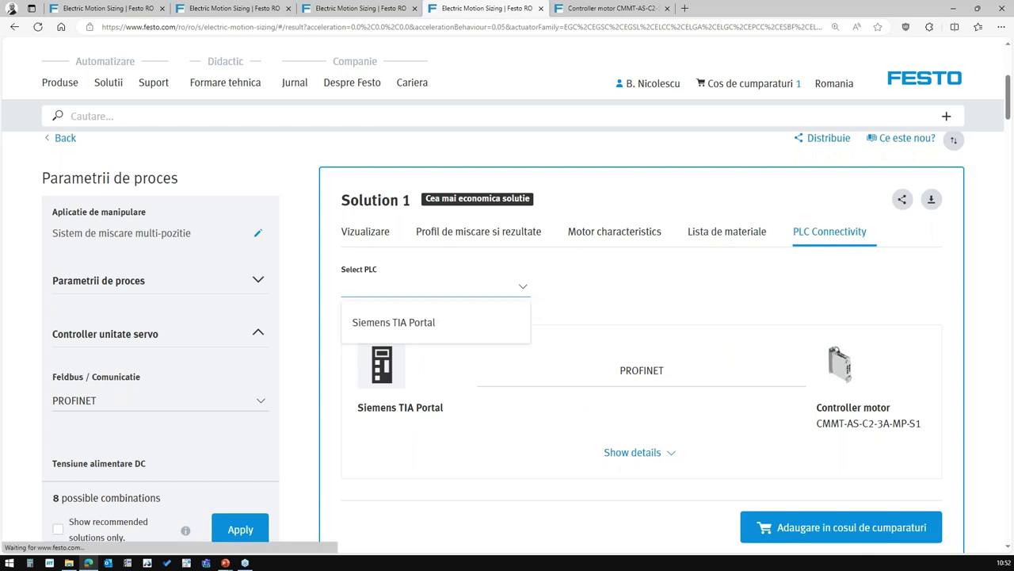
pyautogui.click(435, 321)
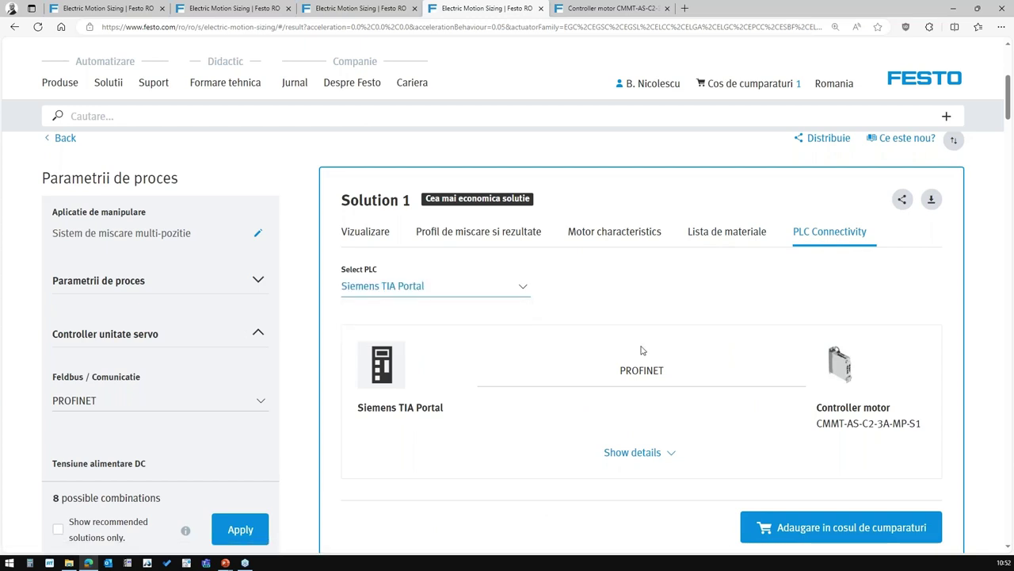
# Show the Siemens TIA Portal connection details and review the application notes, commissioning software and function blocks offered.
pyautogui.click(668, 456)
pyautogui.scroll(-2, 668, 456)
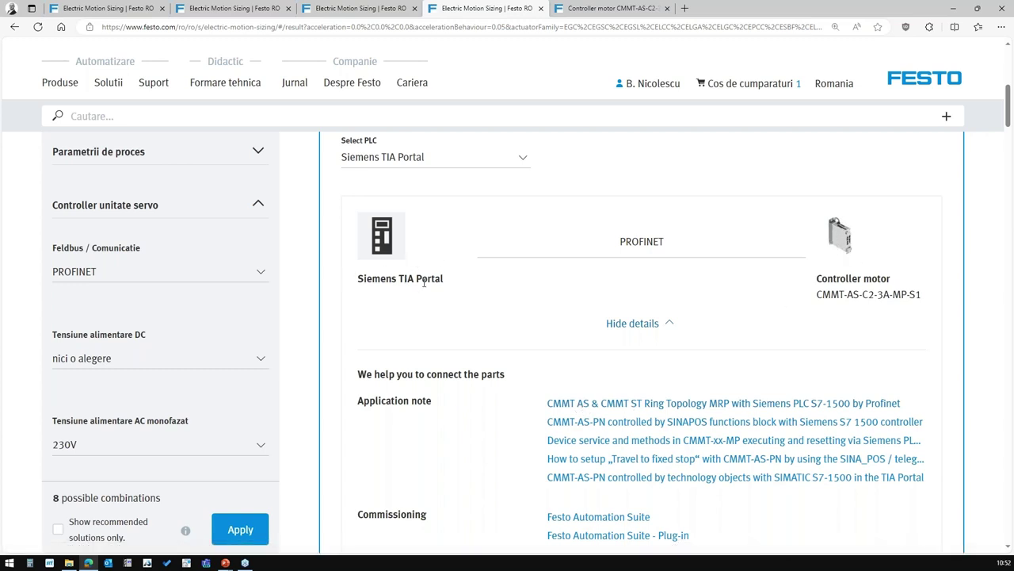
pyautogui.scroll(-2, 598, 309)
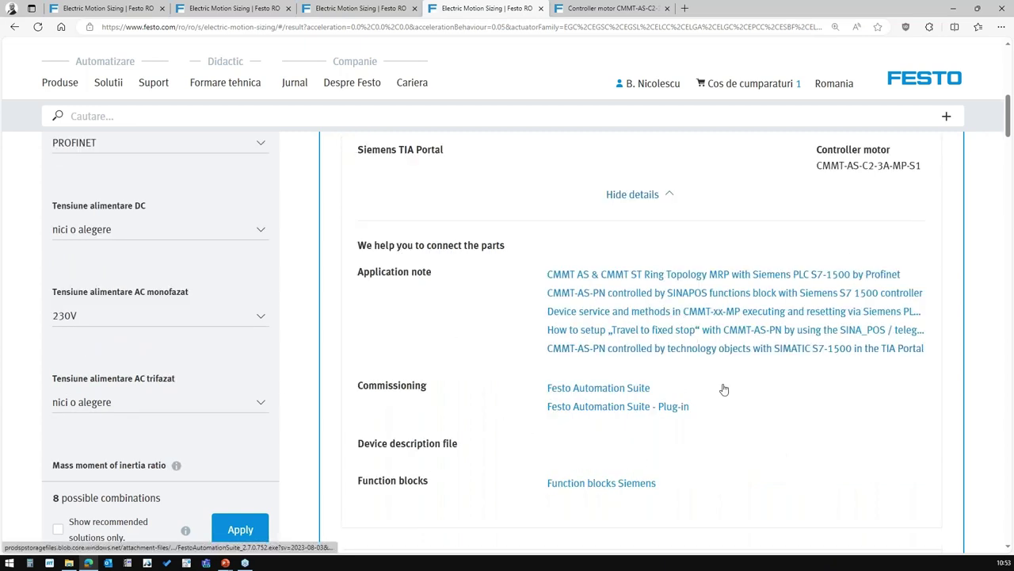
pyautogui.scroll(4, 722, 389)
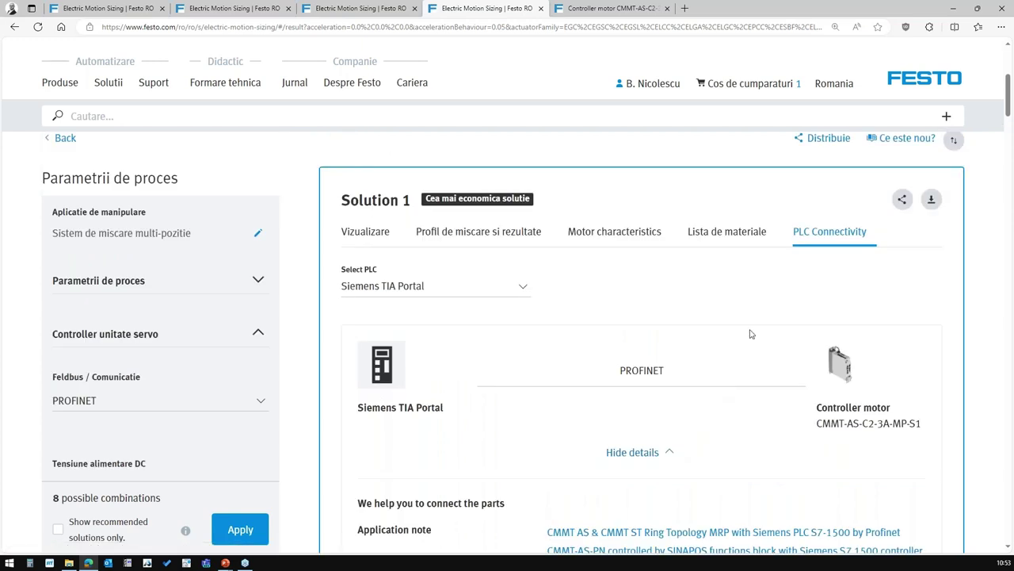
# Download Solution 1's sizing report as a PDF, leaving all optional project data blank.
pyautogui.click(932, 199)
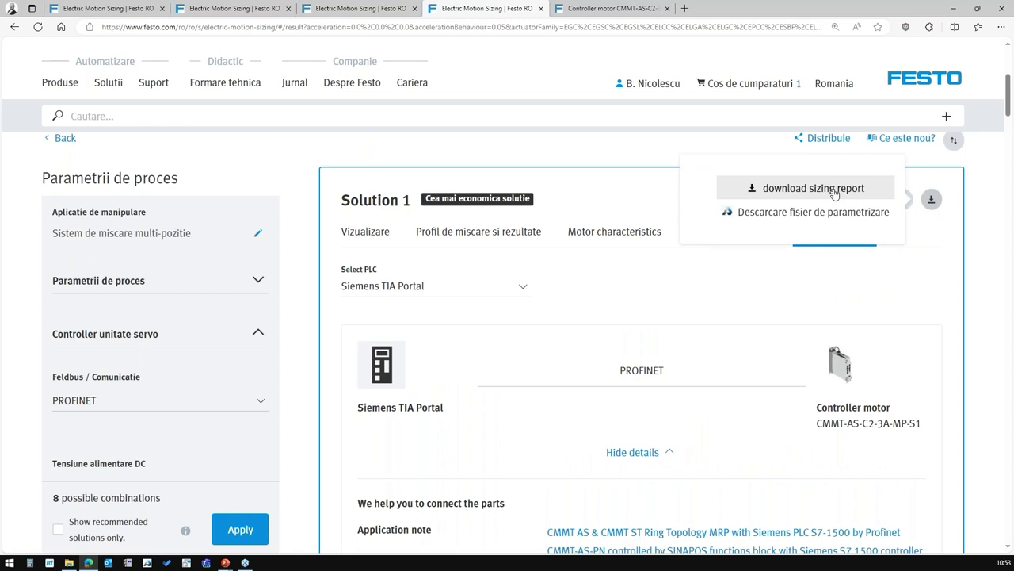
pyautogui.click(838, 194)
pyautogui.click(449, 216)
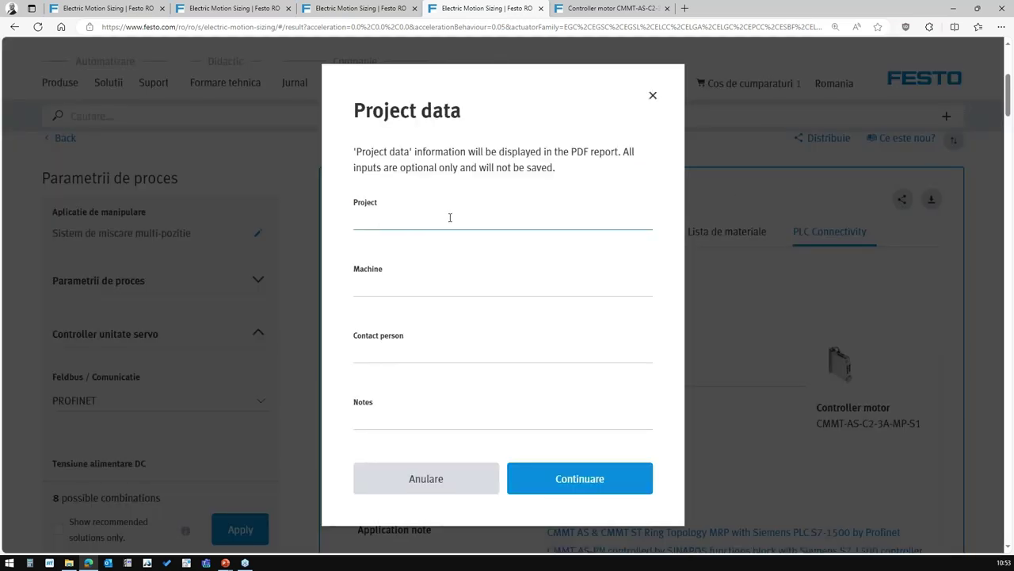
pyautogui.click(439, 290)
pyautogui.click(435, 342)
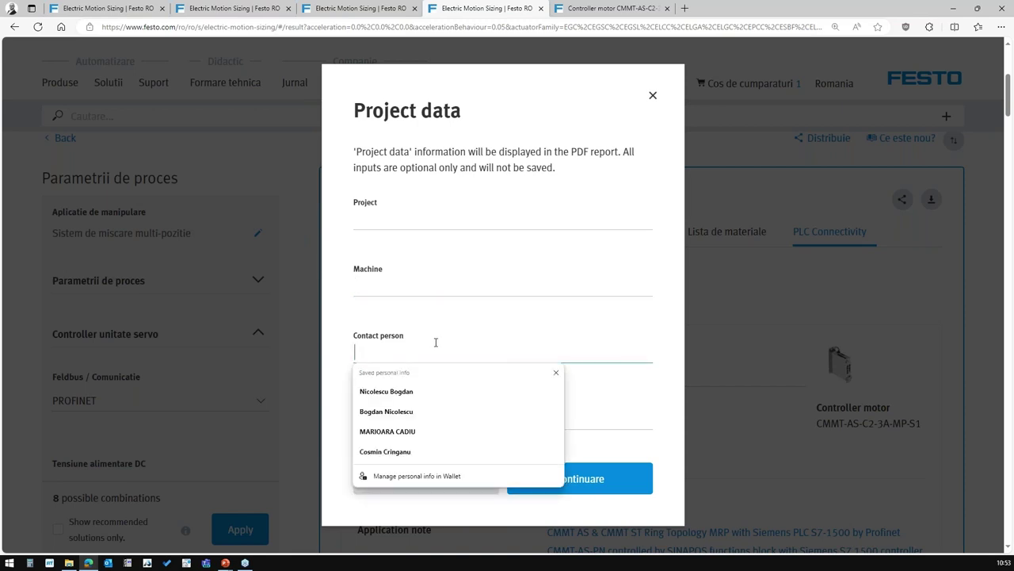
pyautogui.scroll(-2, 435, 404)
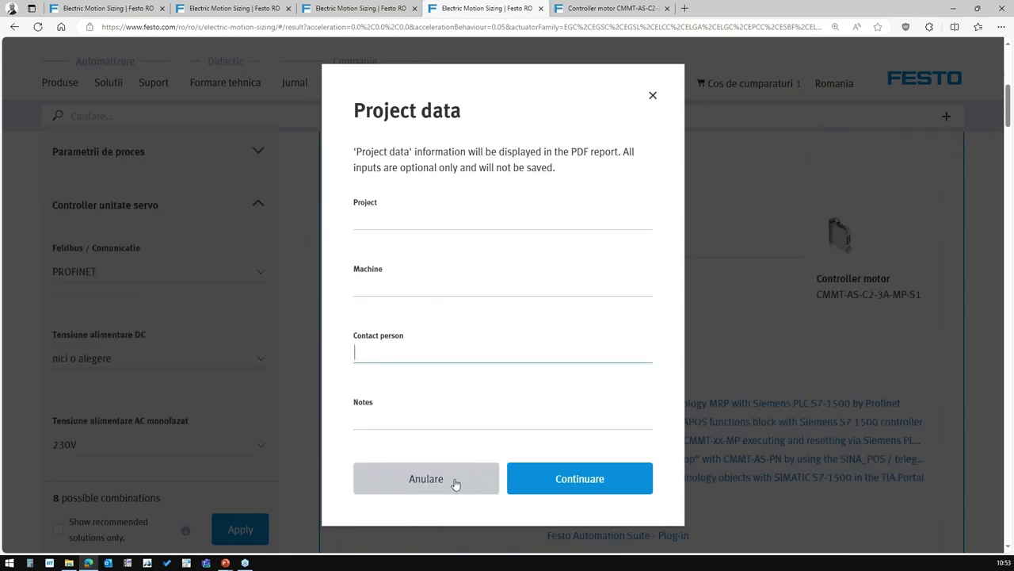
pyautogui.click(559, 481)
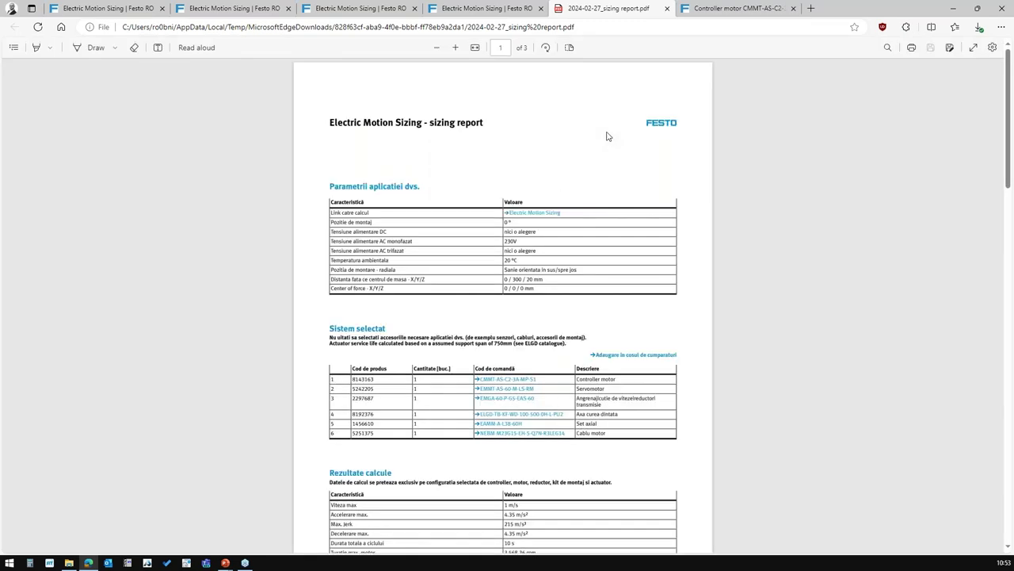
# Review the sizing report's application parameters, selected system, calculation results, motion profile, motor characteristics and PLC connectivity.
pyautogui.scroll(-10, 467, 292)
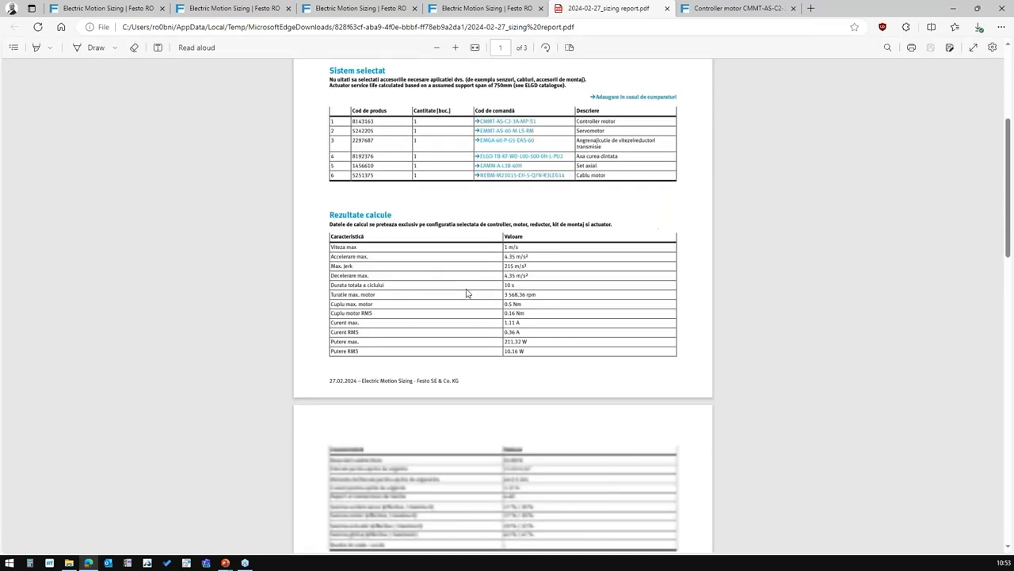
pyautogui.scroll(-5, 467, 292)
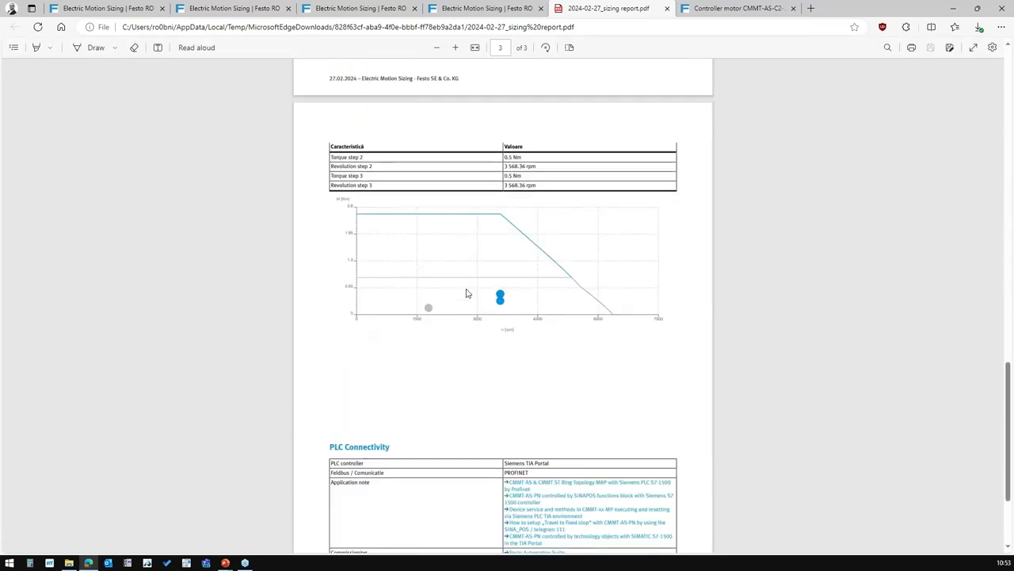
pyautogui.scroll(-2, 468, 292)
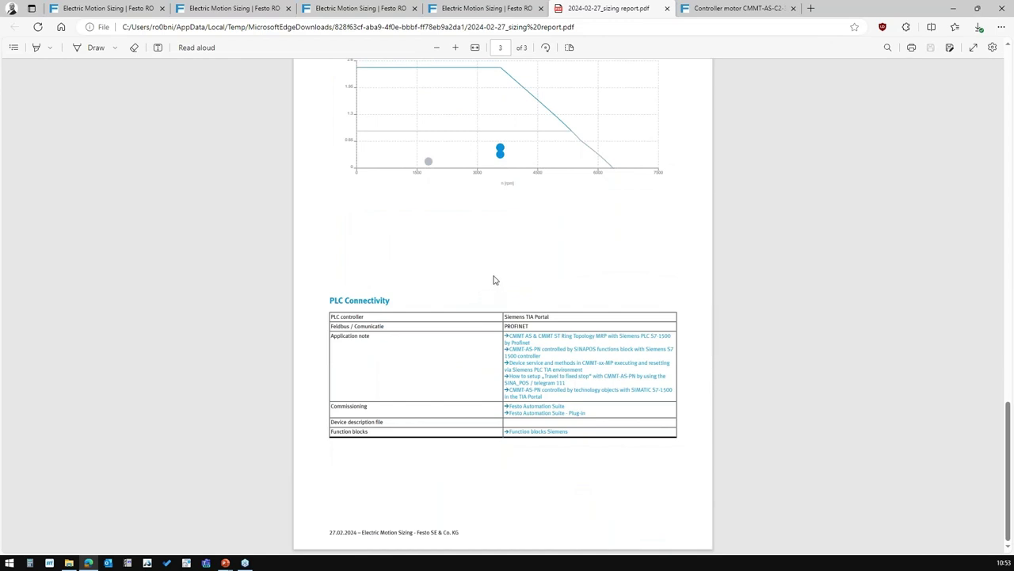
pyautogui.scroll(15, 493, 279)
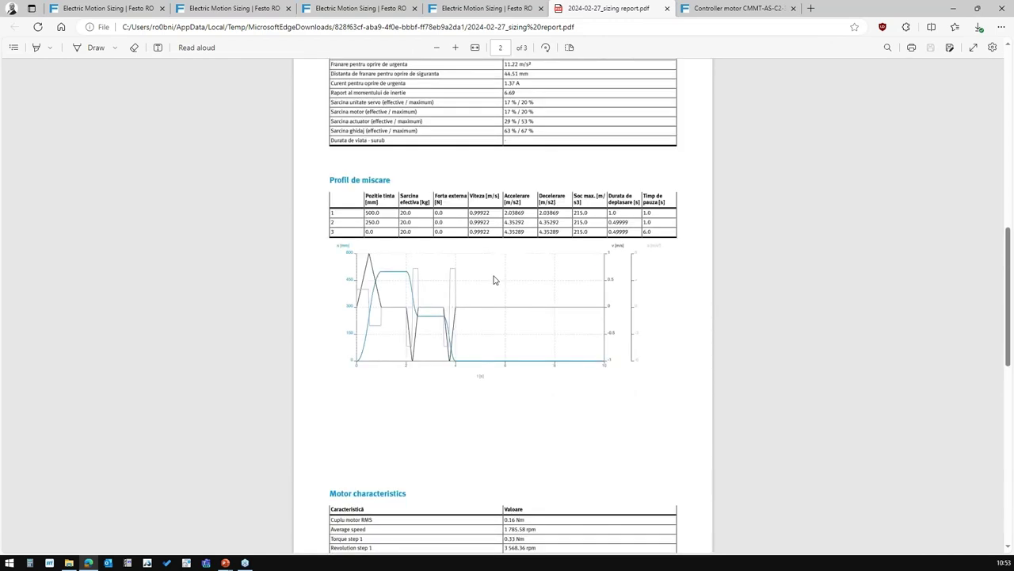
pyautogui.scroll(3, 493, 279)
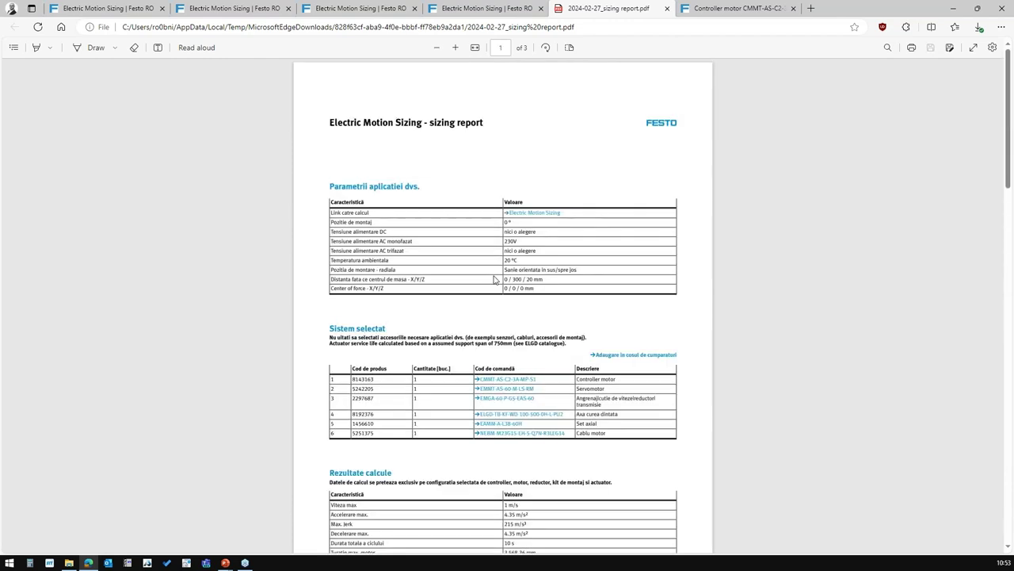
# Return to the Solution 1 results and show the download options for the sizing report and parameterization file.
pyautogui.click(505, 9)
pyautogui.scroll(3, 623, 304)
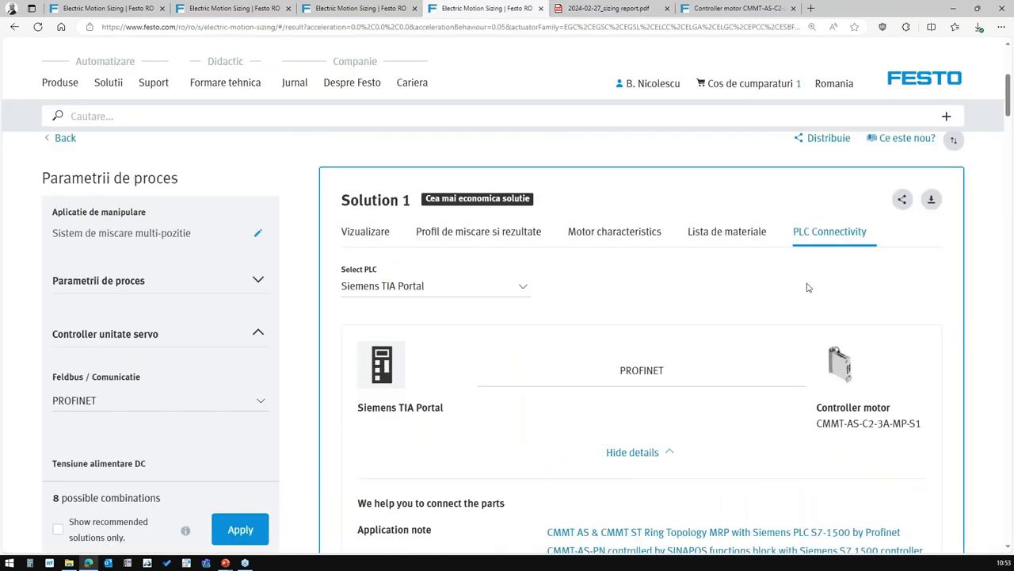
pyautogui.click(931, 203)
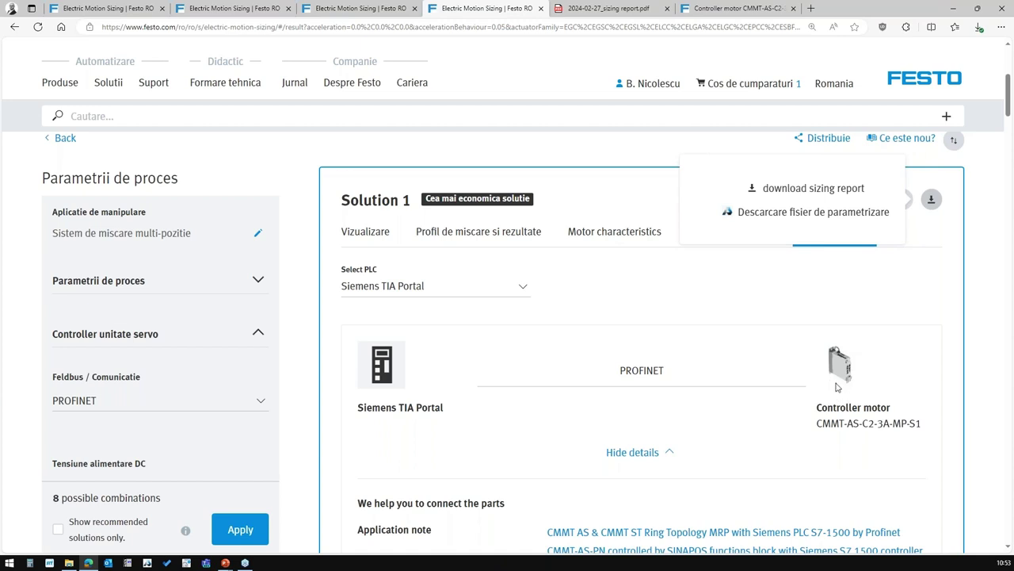
# Review Solution 1's overview and bill of materials again, finishing on the overview of its main components.
pyautogui.click(384, 242)
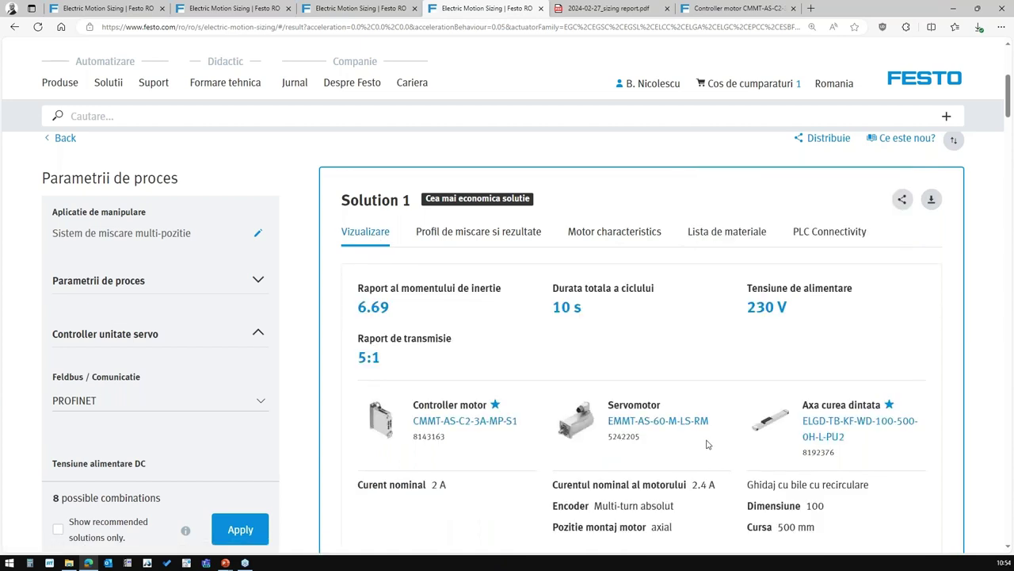
pyautogui.click(711, 232)
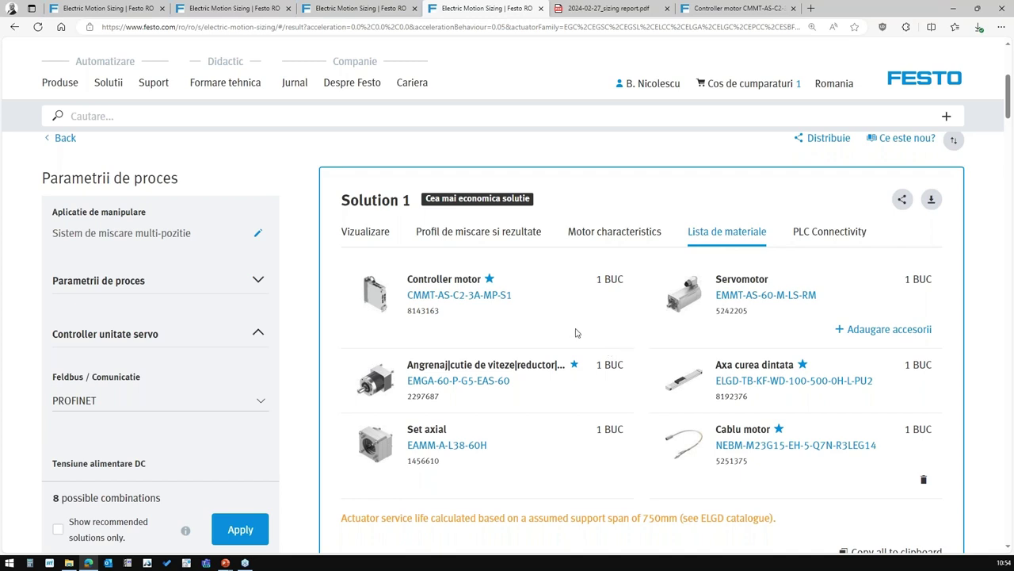
pyautogui.scroll(2, 576, 333)
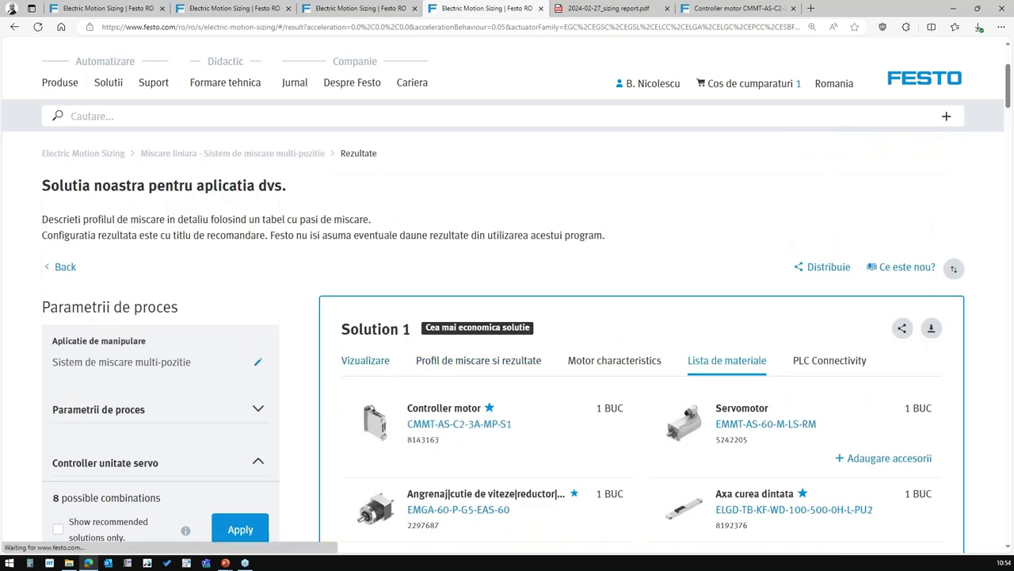
pyautogui.click(372, 361)
pyautogui.scroll(-2, 612, 354)
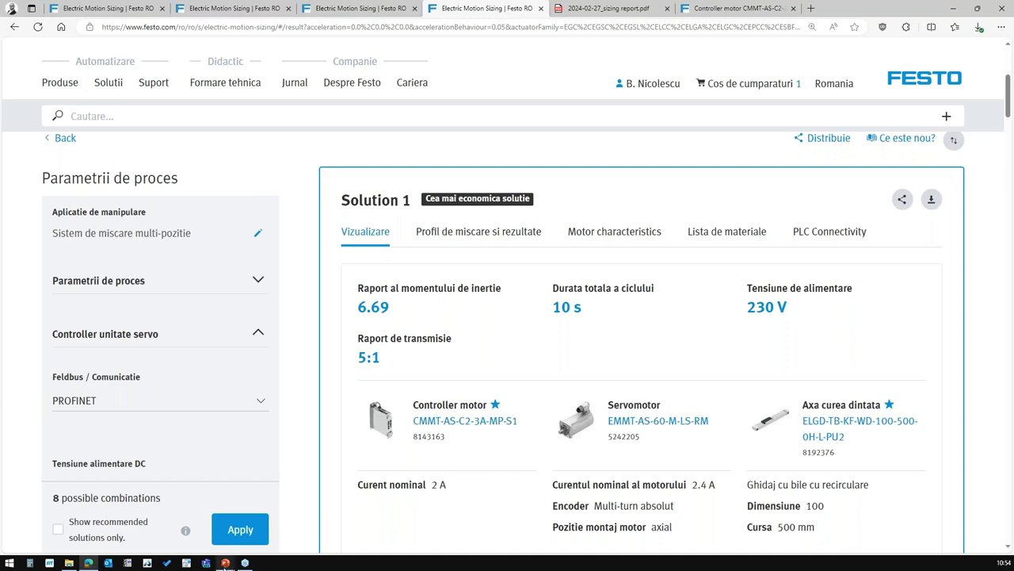
# Switch to the PowerPoint presentation and advance to the goal of the rotary multi-position application example.
pyautogui.click(225, 563)
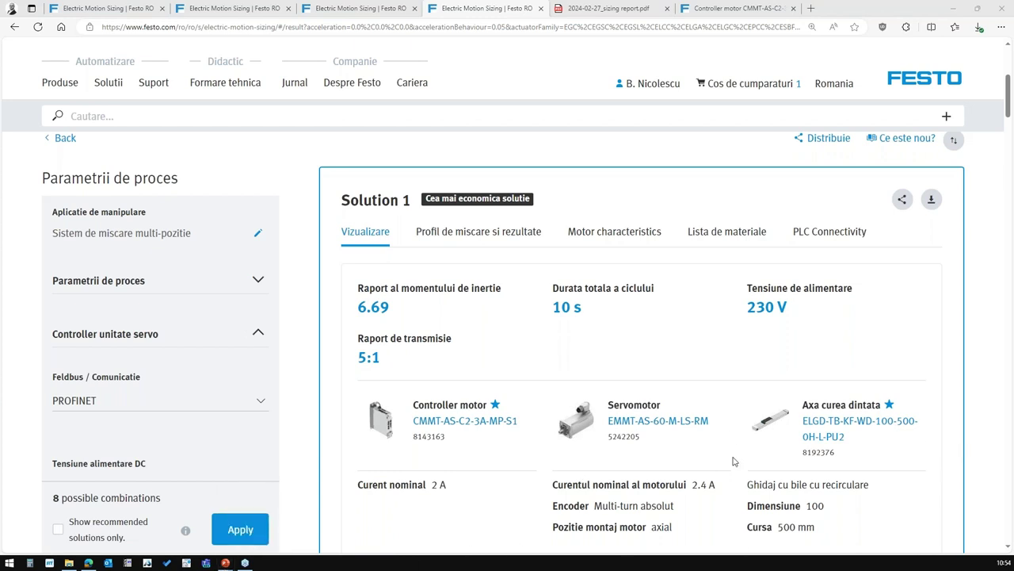
pyautogui.hotkey('alt', 'Tab')
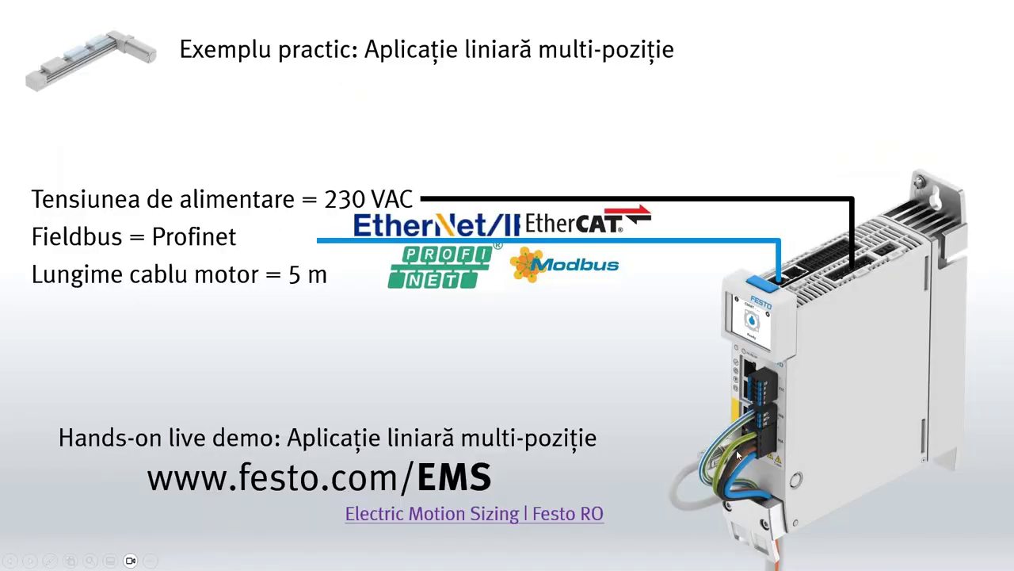
pyautogui.press('Right')
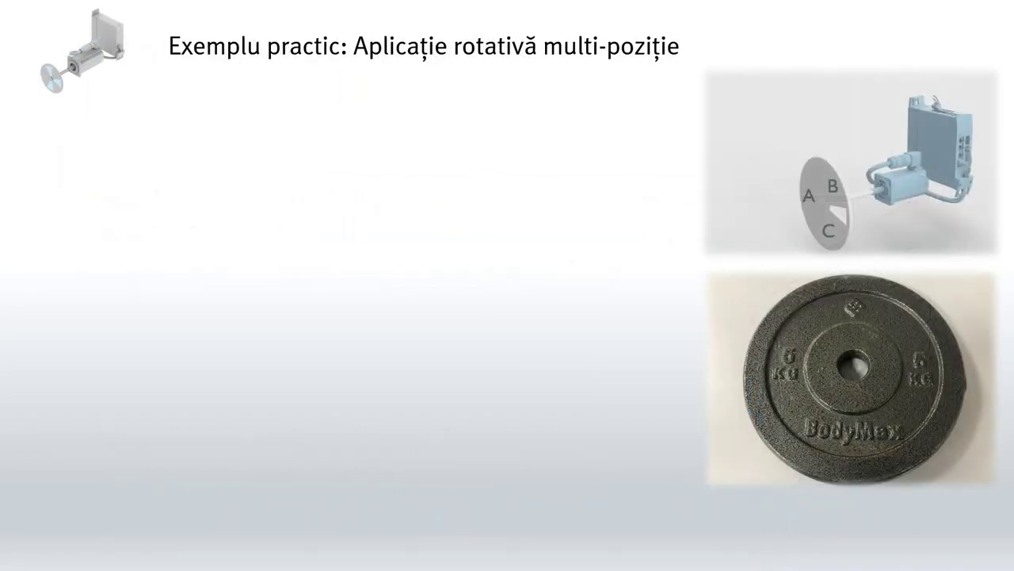
pyautogui.press('Right')
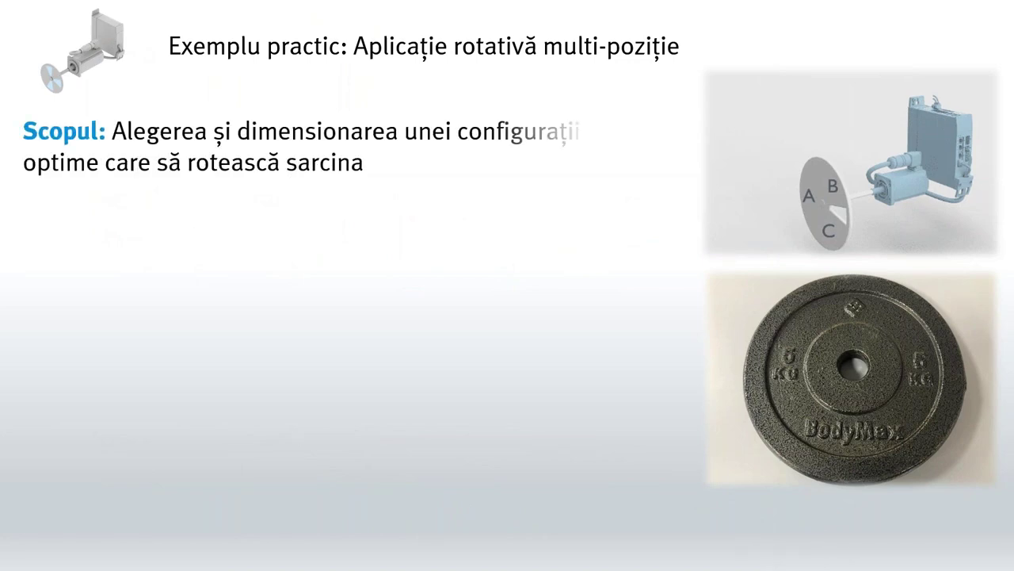
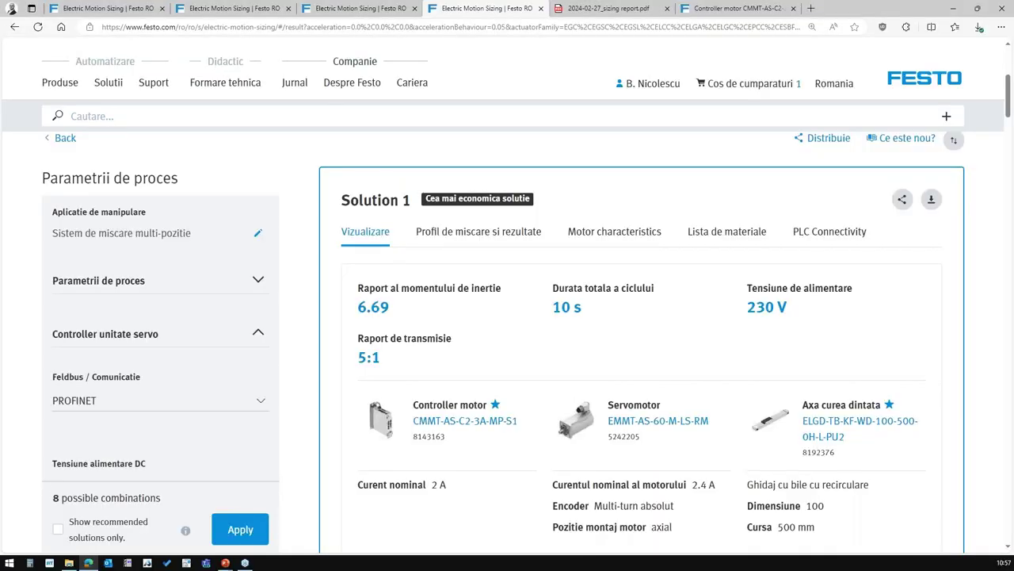
# Switch to the rotary multi-position sizing results and reopen the application's process parameters for editing.
pyautogui.click(361, 9)
pyautogui.scroll(6, 168, 213)
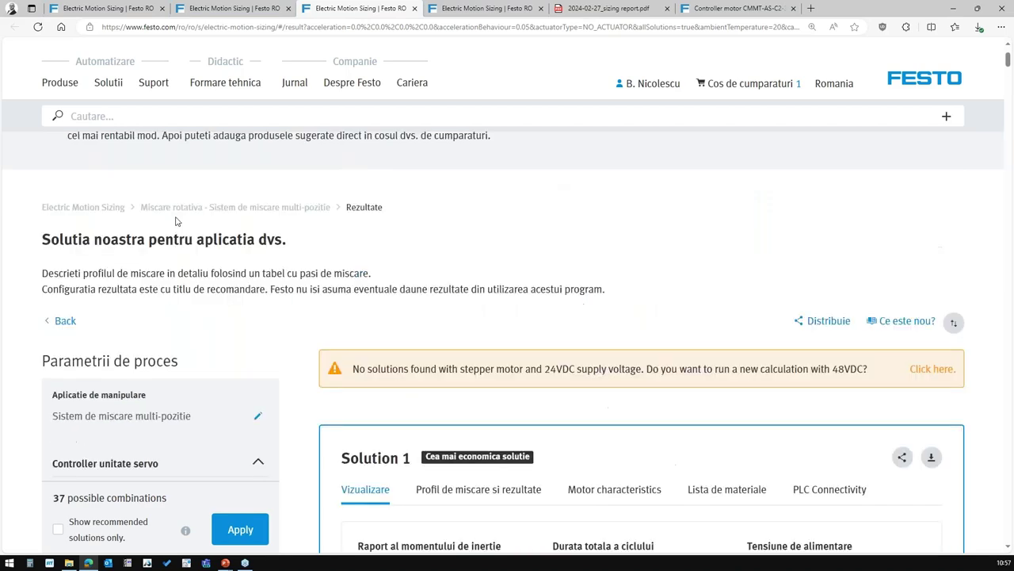
pyautogui.scroll(-1, 210, 391)
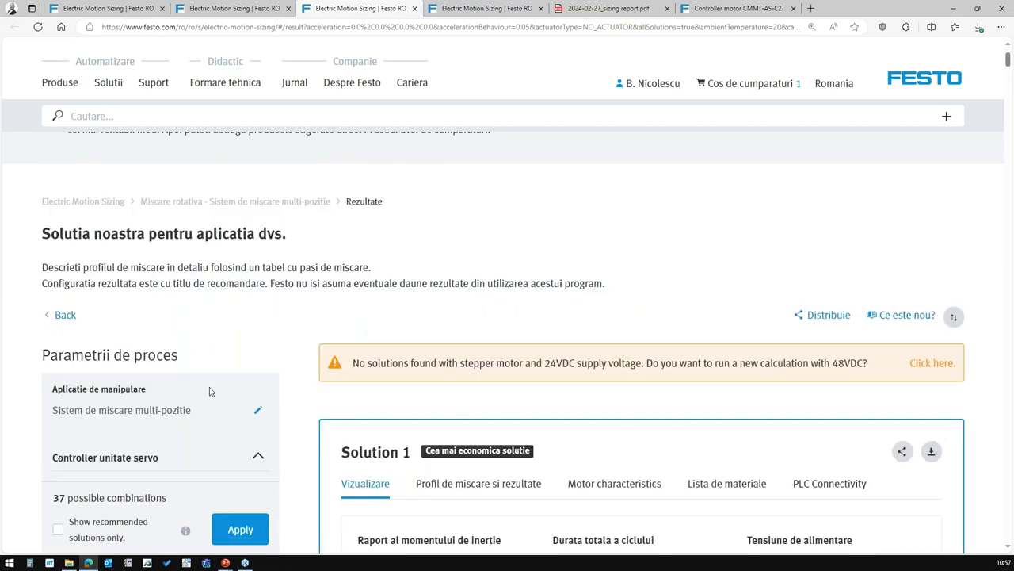
pyautogui.click(257, 410)
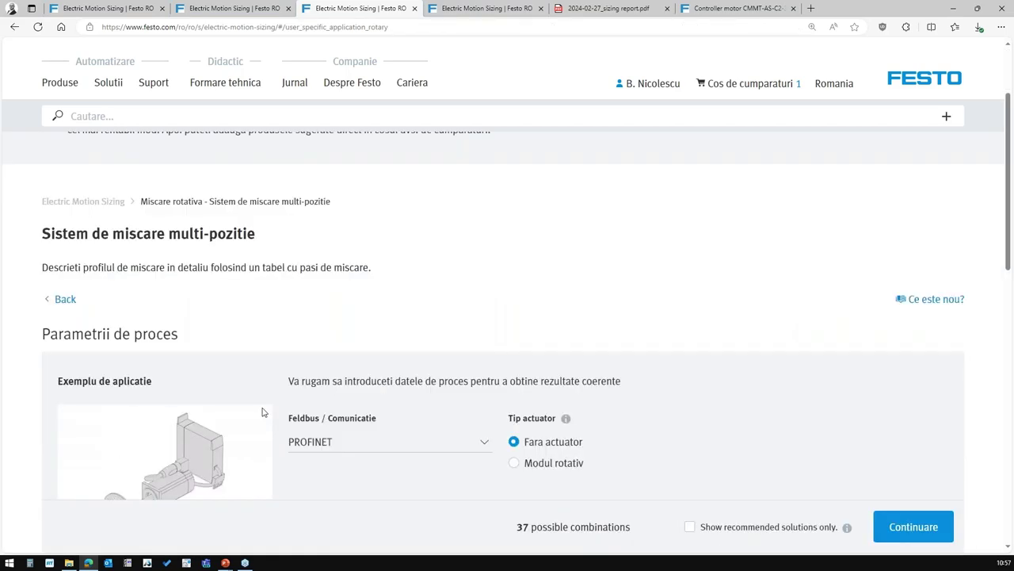
# Read the actuator type explanation, try the Modul rotativ option and restore Fara actuator.
pyautogui.scroll(-2, 263, 412)
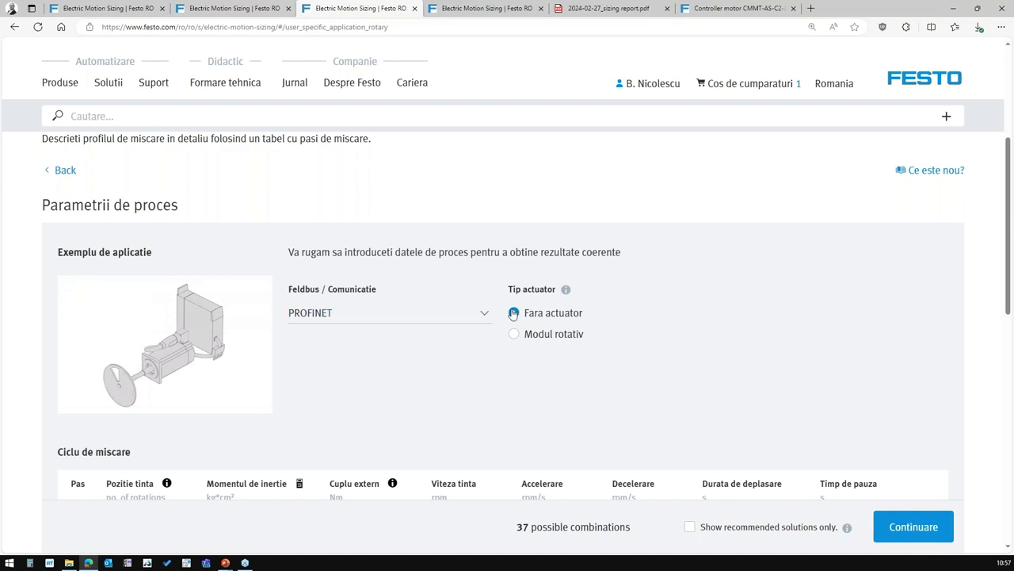
pyautogui.moveTo(566, 290)
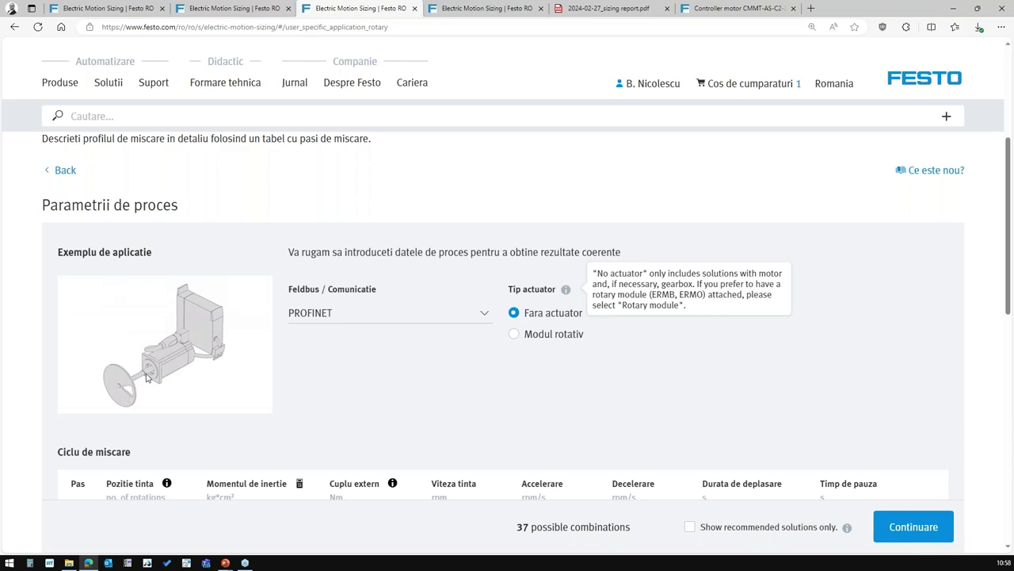
pyautogui.click(515, 334)
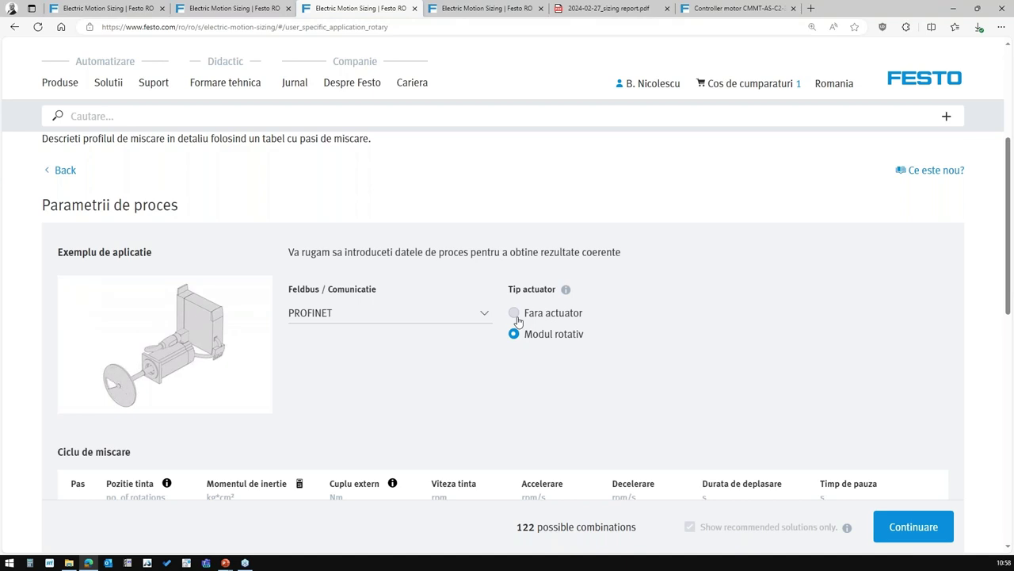
pyautogui.click(515, 315)
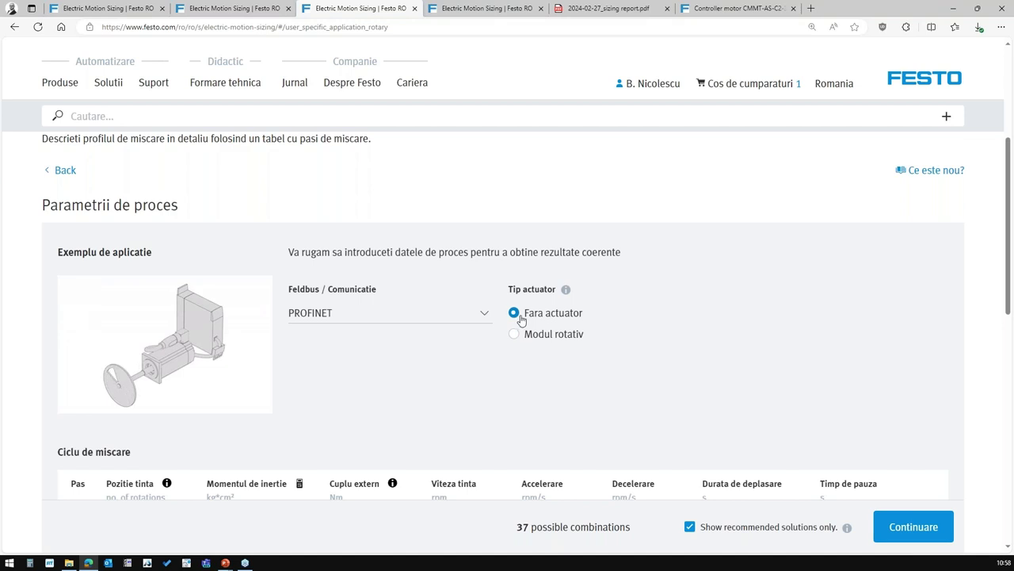
# Review the motion cycle table, reading the target position explanation and checking the rotations defined for each of the four steps.
pyautogui.scroll(-2, 521, 319)
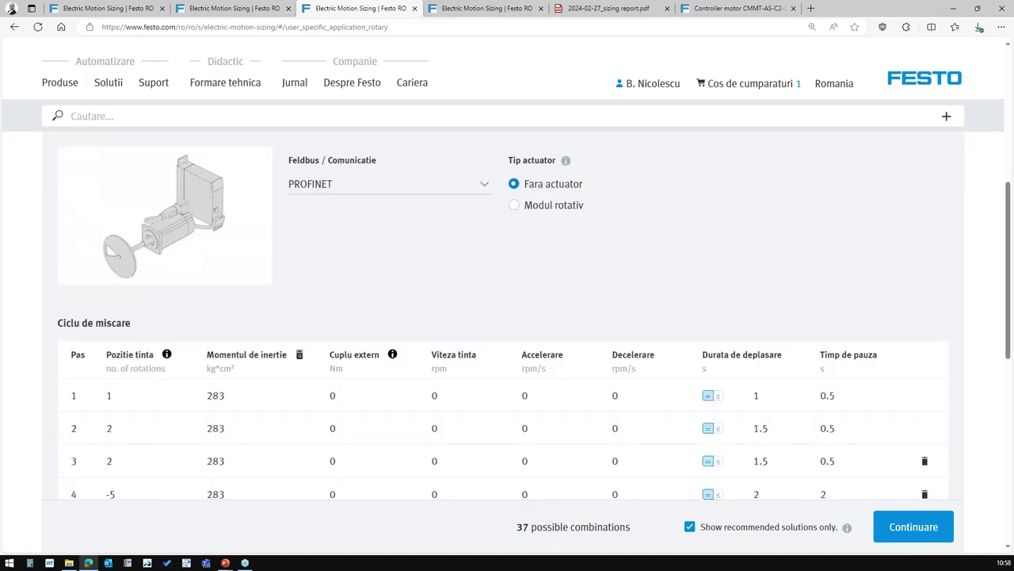
pyautogui.moveTo(57, 324); pyautogui.dragTo(133, 326)
pyautogui.click(133, 327)
pyautogui.scroll(-2, 161, 326)
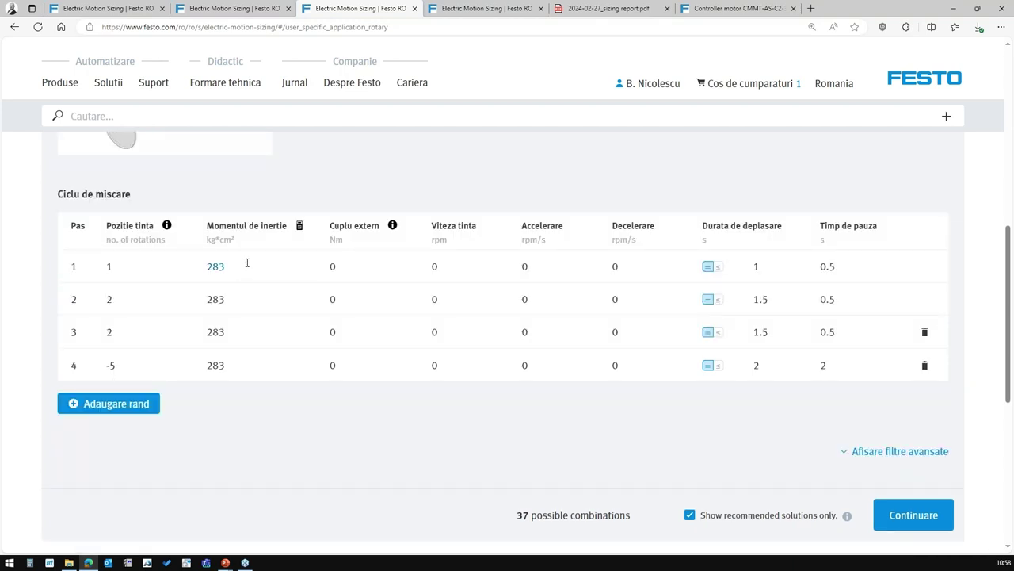
pyautogui.click(246, 263)
pyautogui.click(251, 268)
pyautogui.moveTo(167, 230)
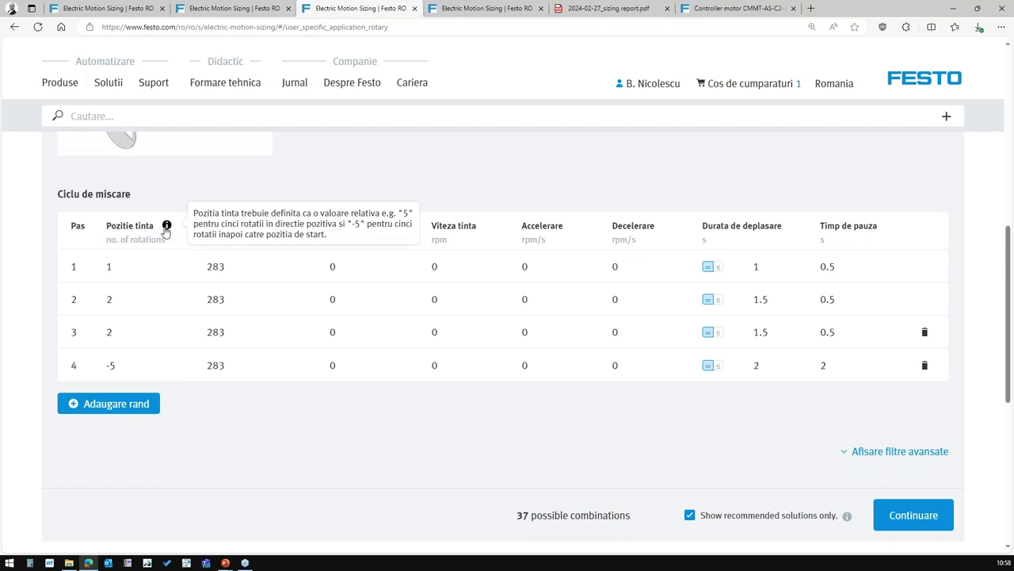
pyautogui.click(130, 267)
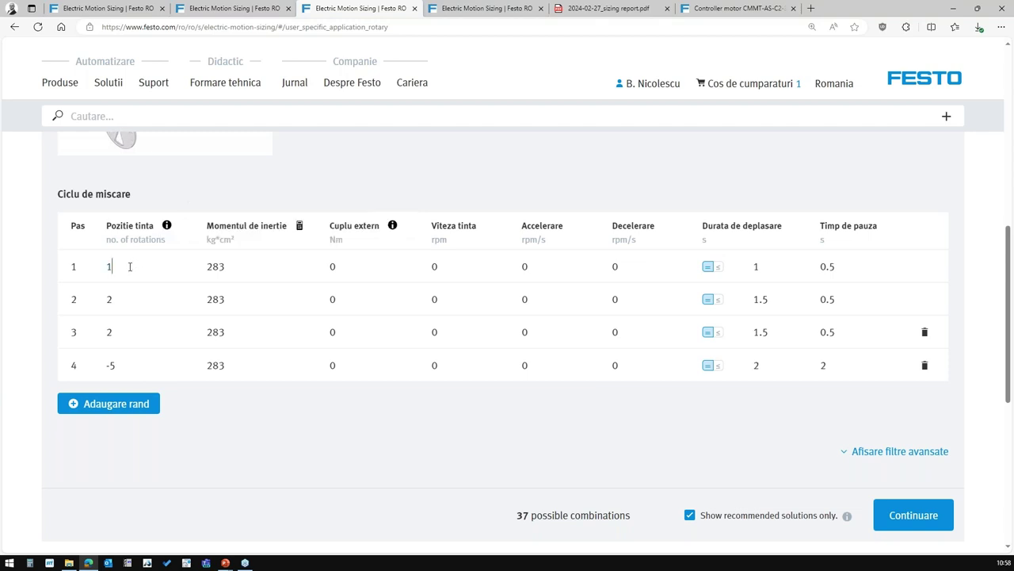
pyautogui.doubleClick(131, 269)
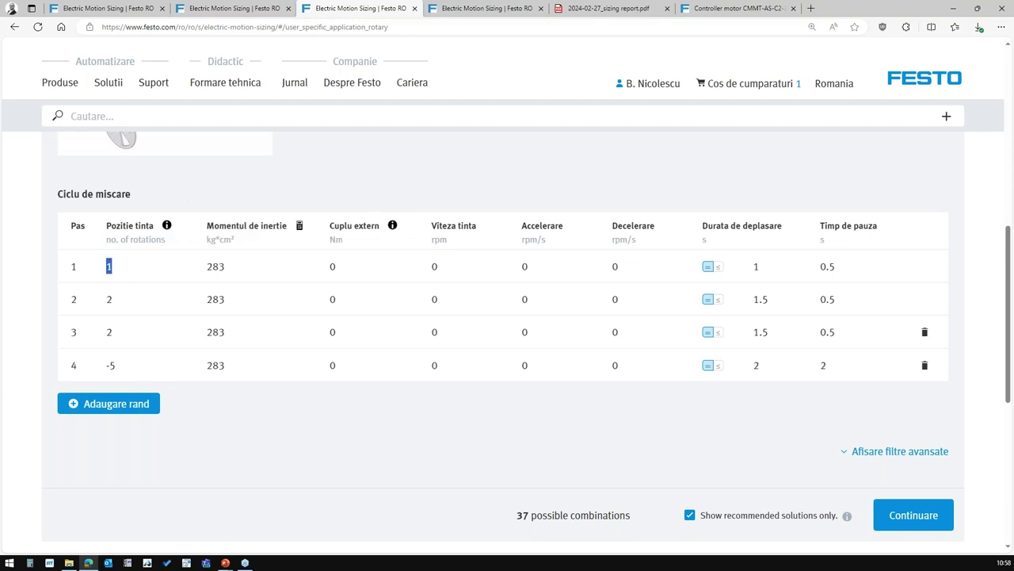
pyautogui.doubleClick(131, 298)
pyautogui.doubleClick(123, 334)
pyautogui.doubleClick(119, 366)
# Open the mass moment of inertia calculator and define a disc (Saiba) with a 210 mm diameter and 19 mm thickness.
pyautogui.click(301, 228)
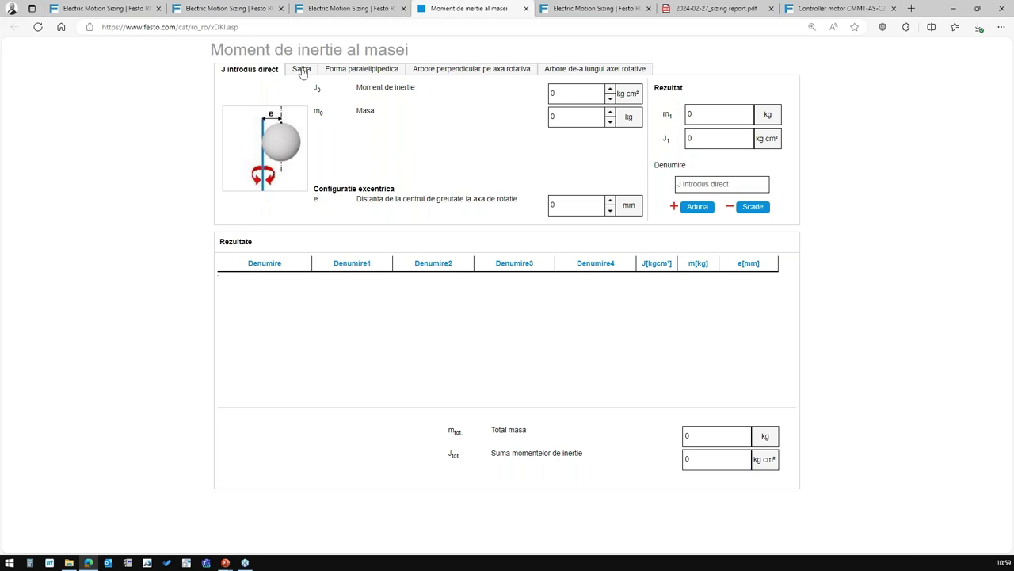
pyautogui.click(302, 72)
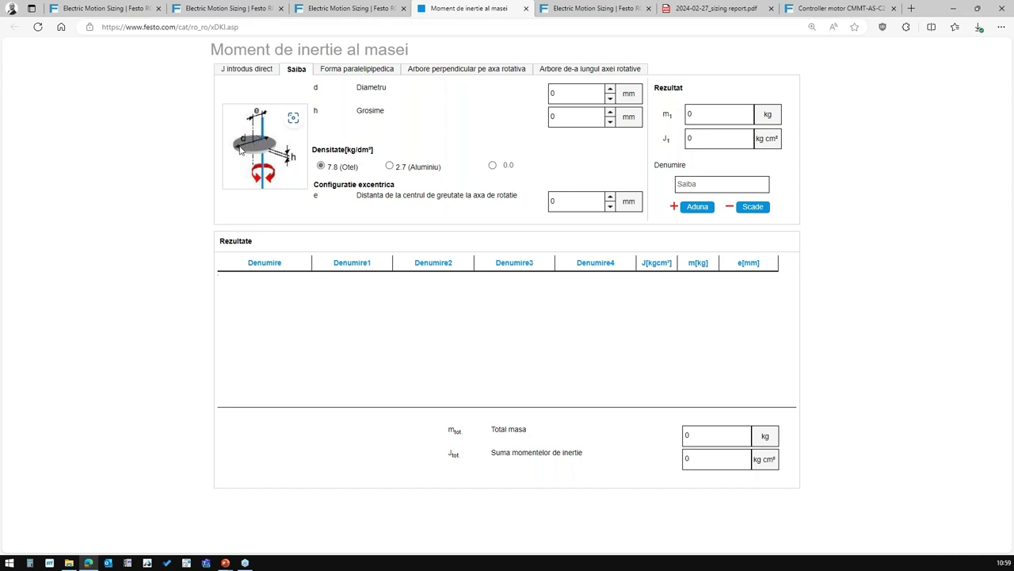
pyautogui.doubleClick(573, 96)
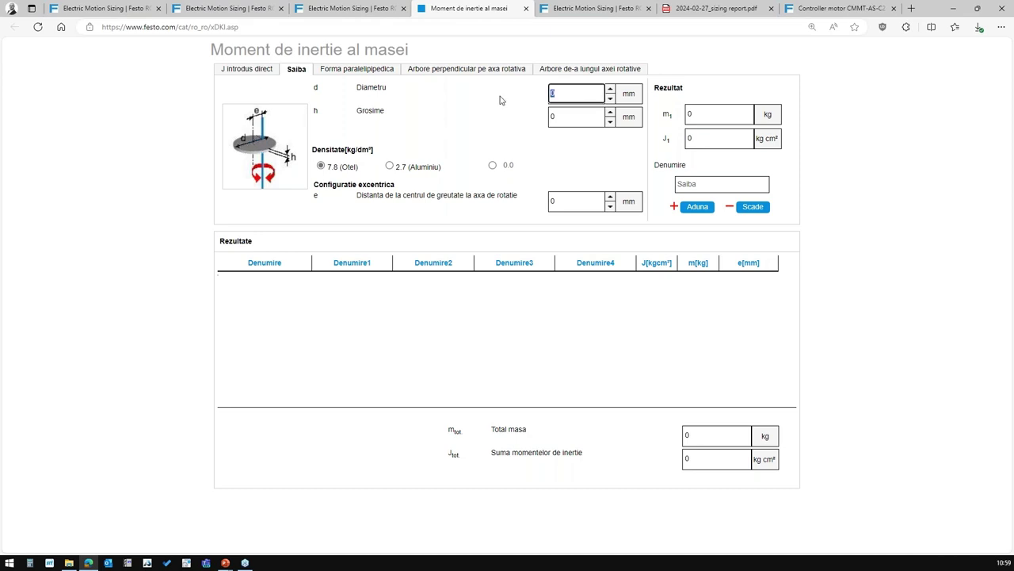
pyautogui.write('21')
pyautogui.doubleClick(567, 117)
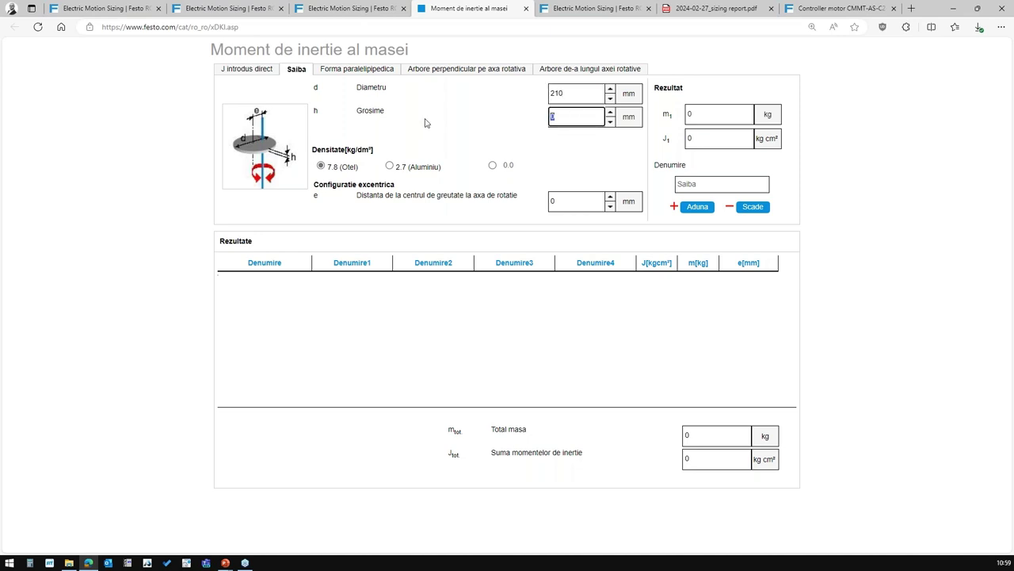
pyautogui.write('19')
pyautogui.click(460, 121)
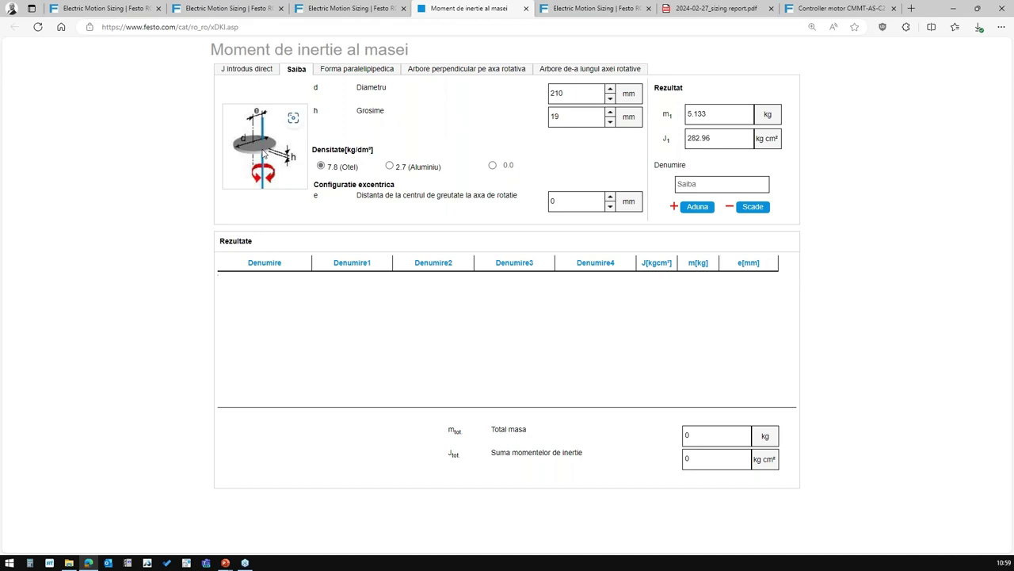
# Check the disc's density, mass and eccentric distance, and add the 210 mm disc to the inertia results.
pyautogui.doubleClick(317, 150)
pyautogui.click(345, 169)
pyautogui.doubleClick(698, 114)
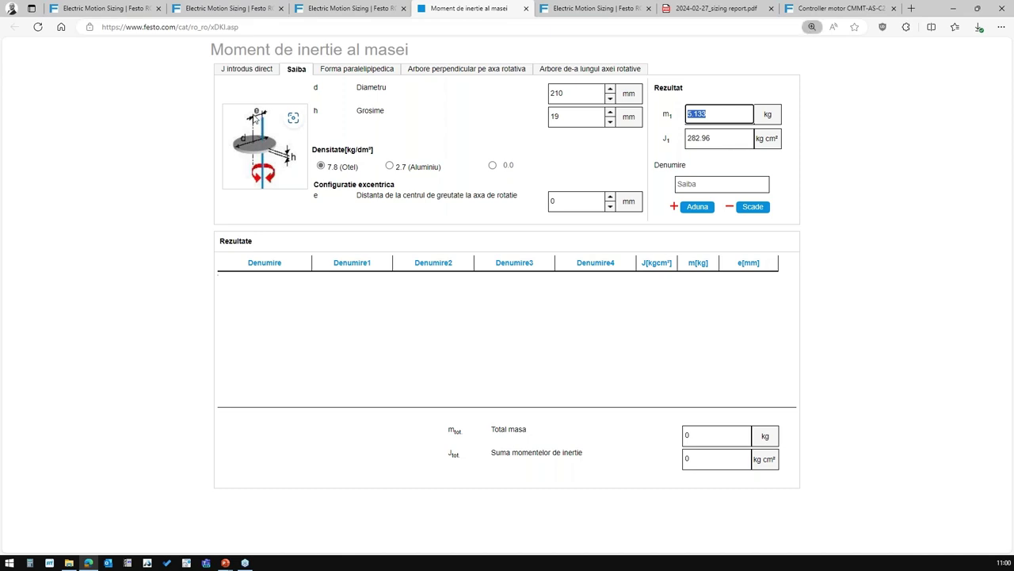
pyautogui.hotkey('ctrl', '+')
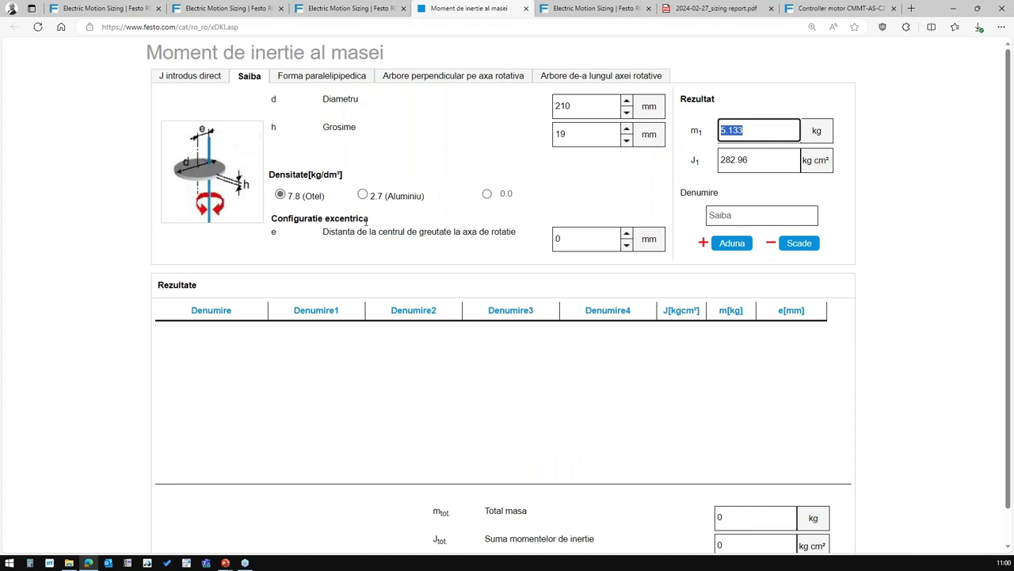
pyautogui.click(558, 238)
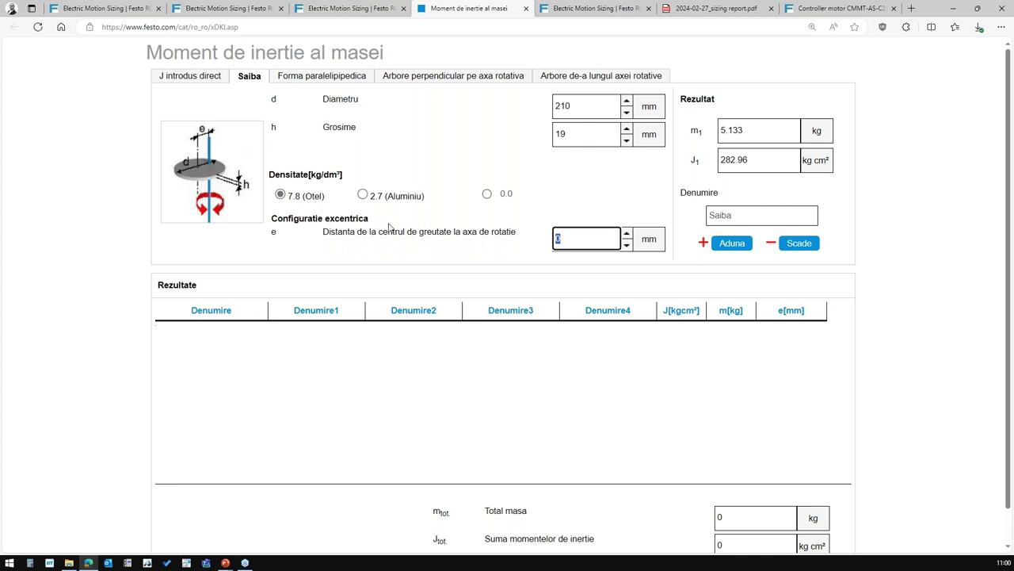
pyautogui.click(743, 244)
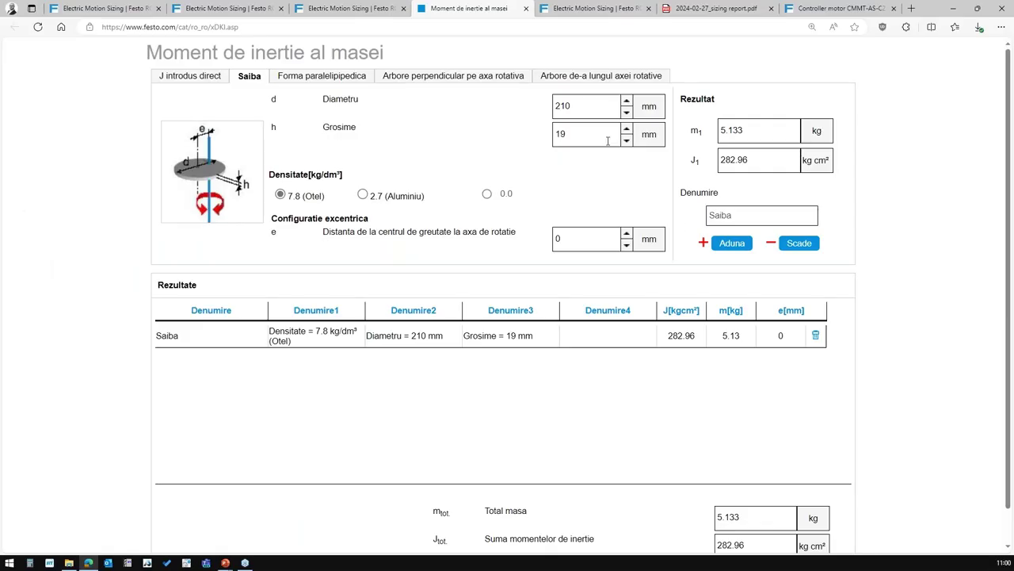
# Set the disc diameter to 20 mm and subtract this disc from the inertia results as the centre hole.
pyautogui.moveTo(590, 104); pyautogui.dragTo(531, 106)
pyautogui.write('20')
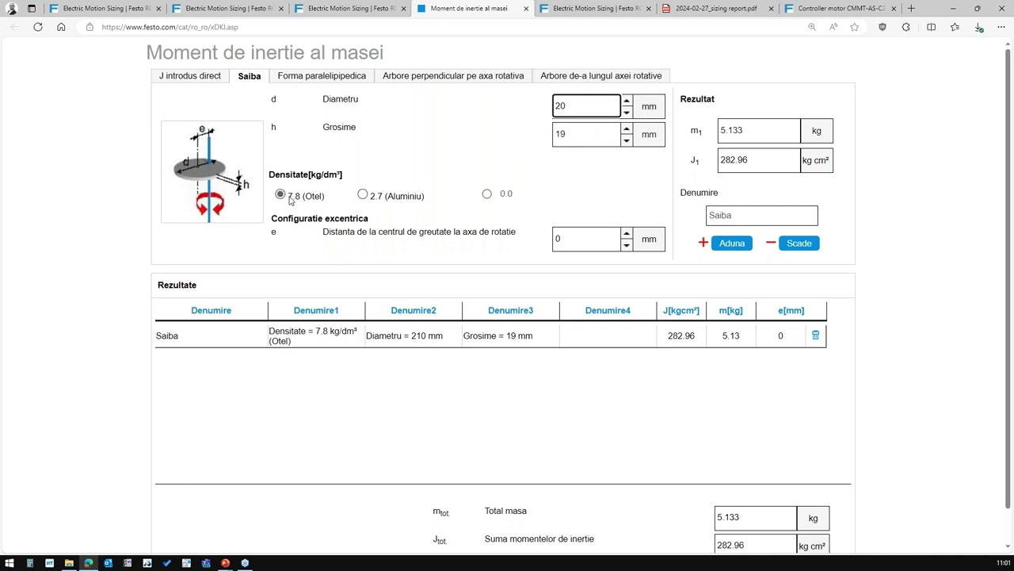
pyautogui.click(803, 244)
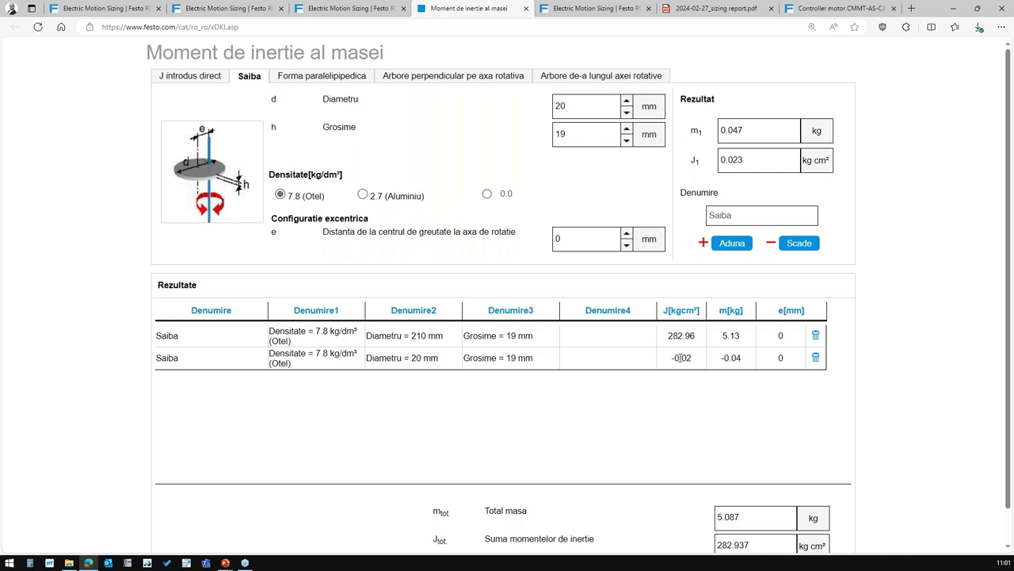
# Examine the total mass and the sum of the moments of inertia for the combined discs.
pyautogui.scroll(-1, 681, 357)
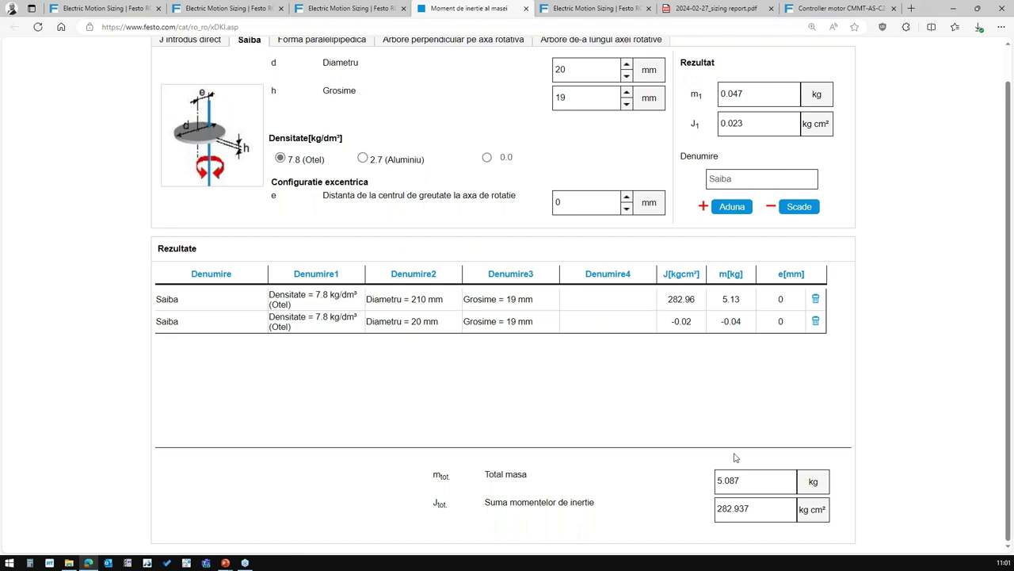
pyautogui.moveTo(748, 479); pyautogui.dragTo(692, 483)
pyautogui.click(608, 441)
pyautogui.moveTo(483, 502); pyautogui.dragTo(598, 504)
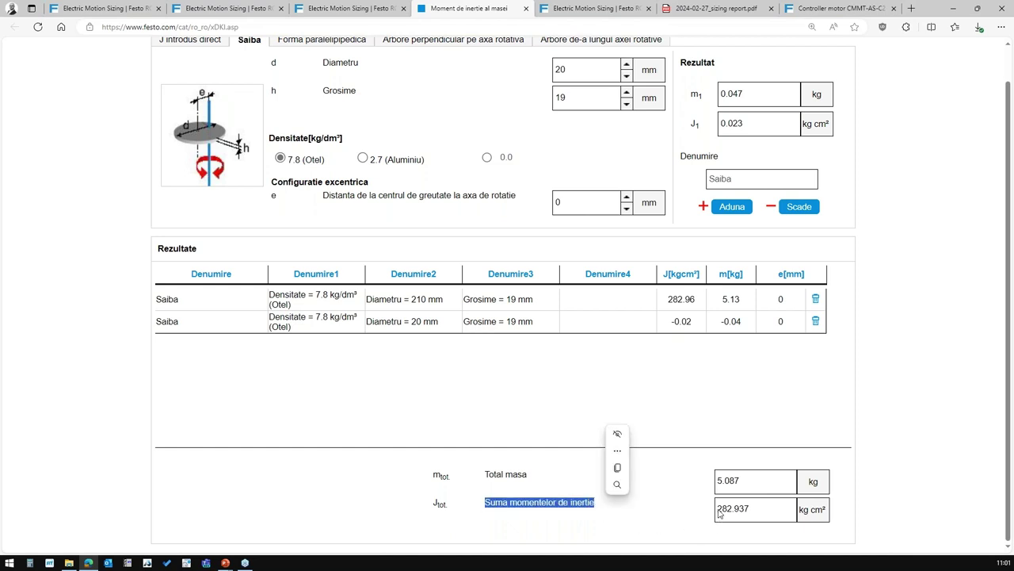
pyautogui.moveTo(717, 508); pyautogui.dragTo(741, 509)
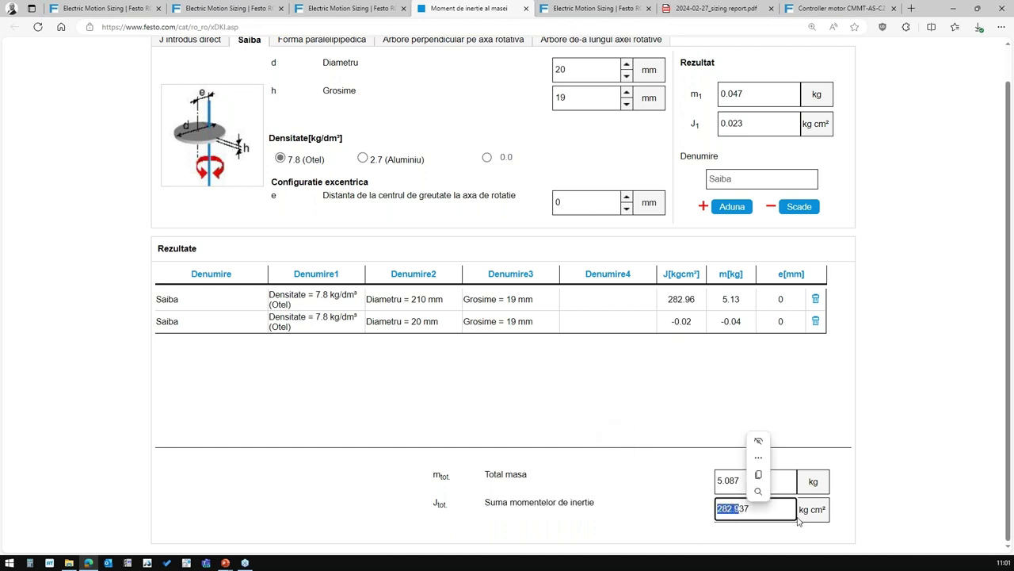
pyautogui.click(763, 509)
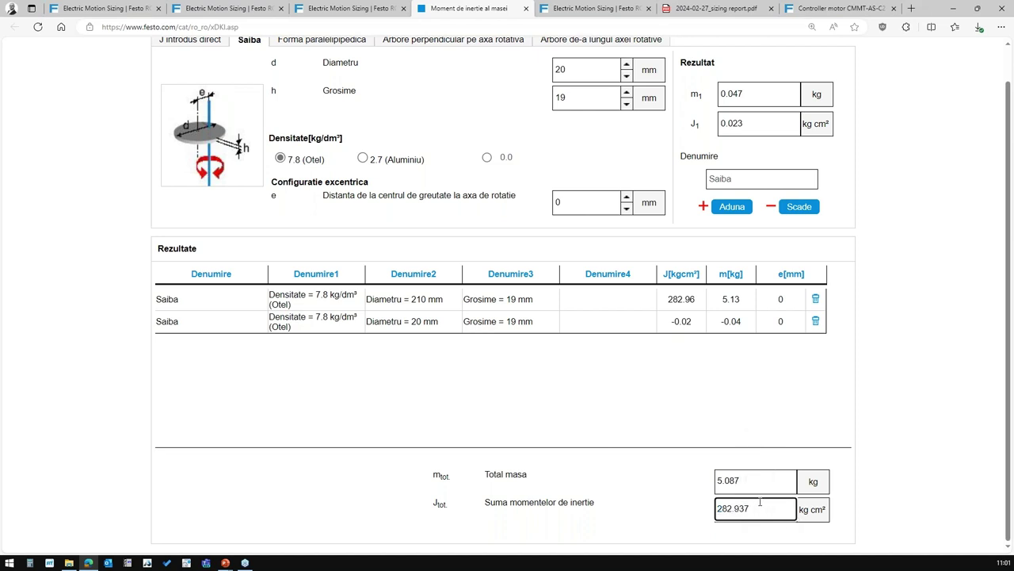
# Return to the rotary application's process parameters and check the moment of inertia entered for the motion steps.
pyautogui.click(590, 11)
pyautogui.click(378, 14)
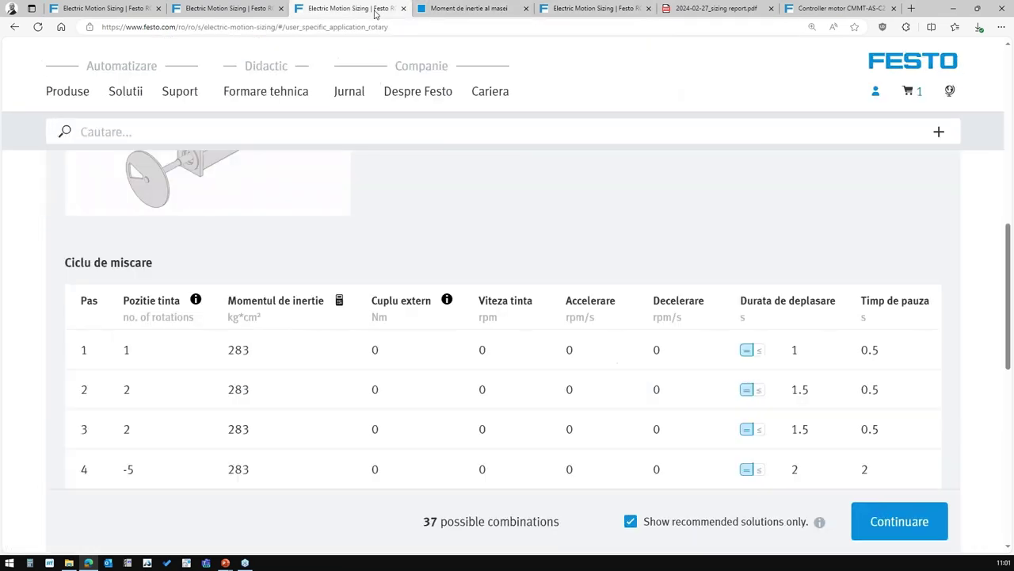
pyautogui.moveTo(261, 351); pyautogui.dragTo(226, 356)
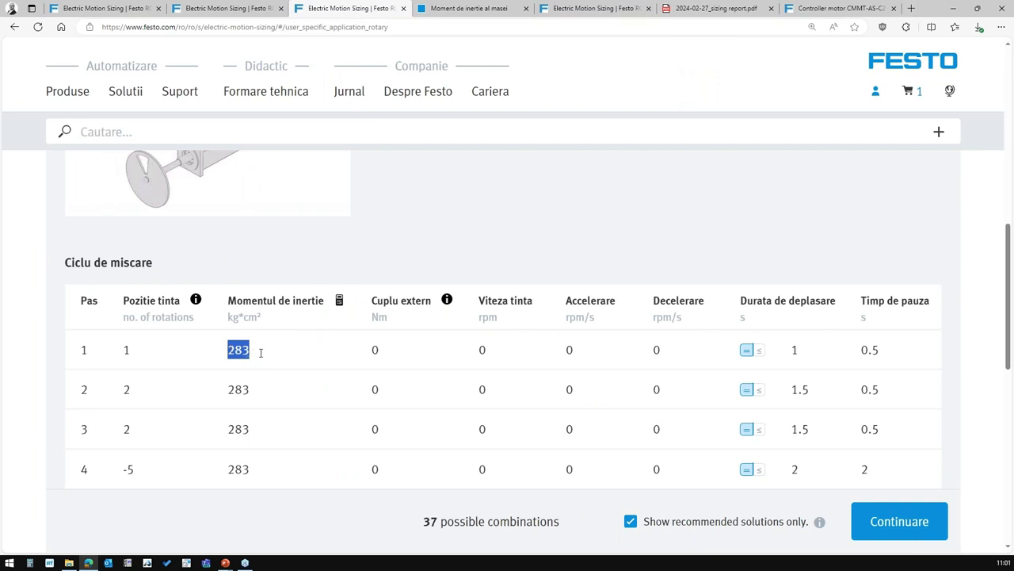
pyautogui.click(260, 352)
pyautogui.press('Return')
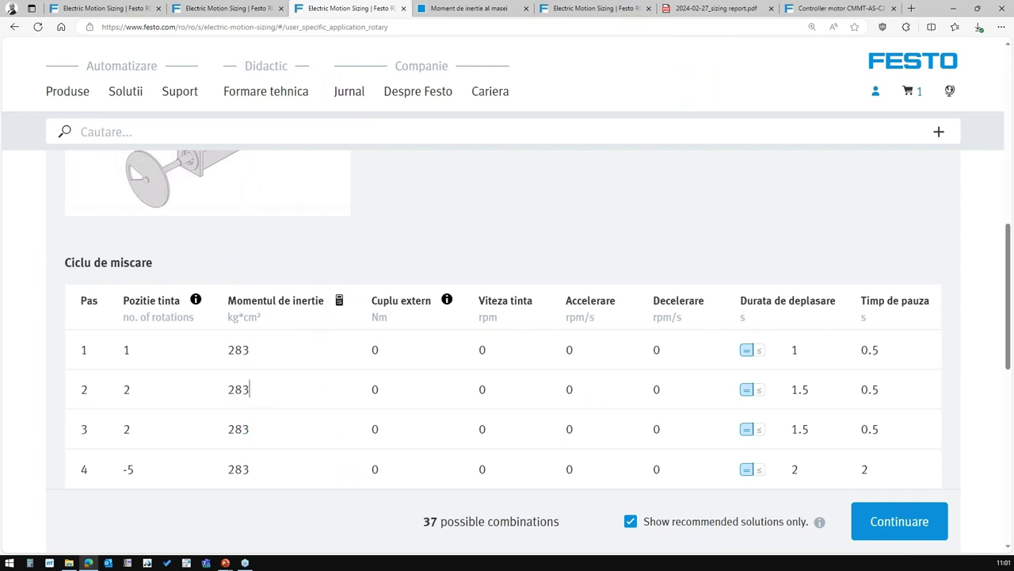
pyautogui.press('Return')
pyautogui.click(276, 468)
# Examine the velocity, acceleration and deceleration units, and the travel and pause times of the motion cycle steps.
pyautogui.doubleClick(488, 317)
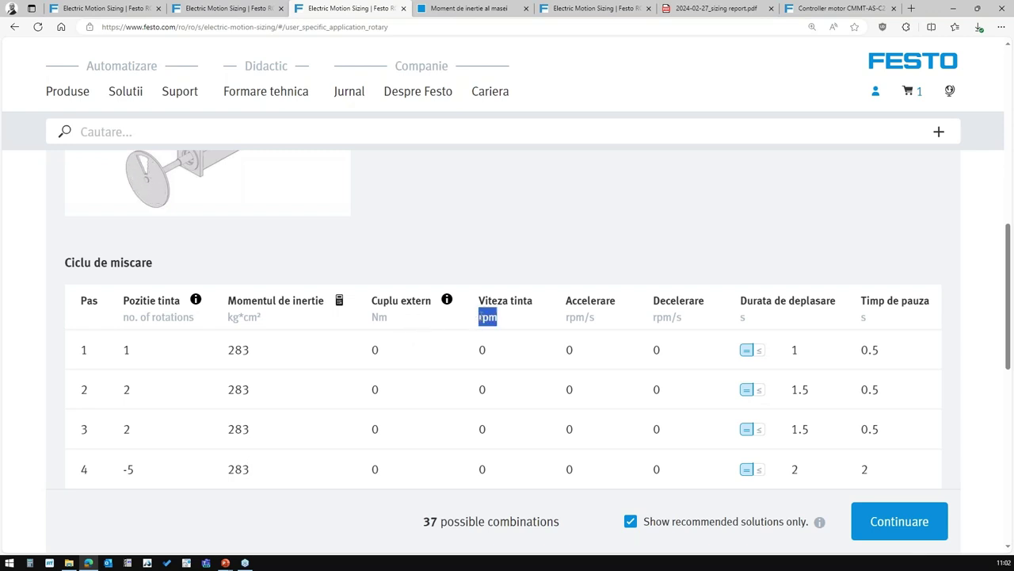
pyautogui.tripleClick(584, 319)
pyautogui.moveTo(682, 319); pyautogui.dragTo(663, 318)
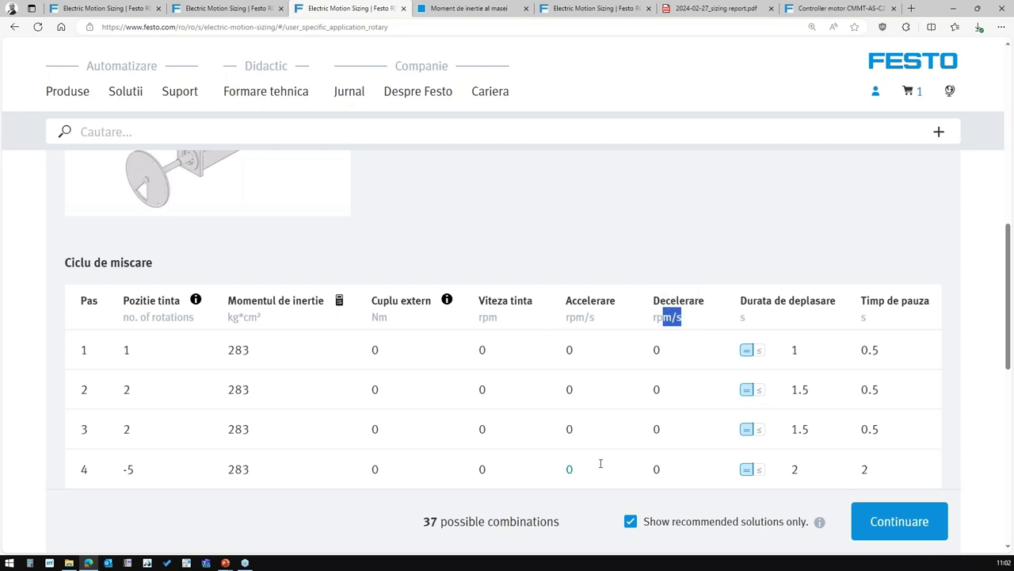
pyautogui.scroll(-2, 773, 410)
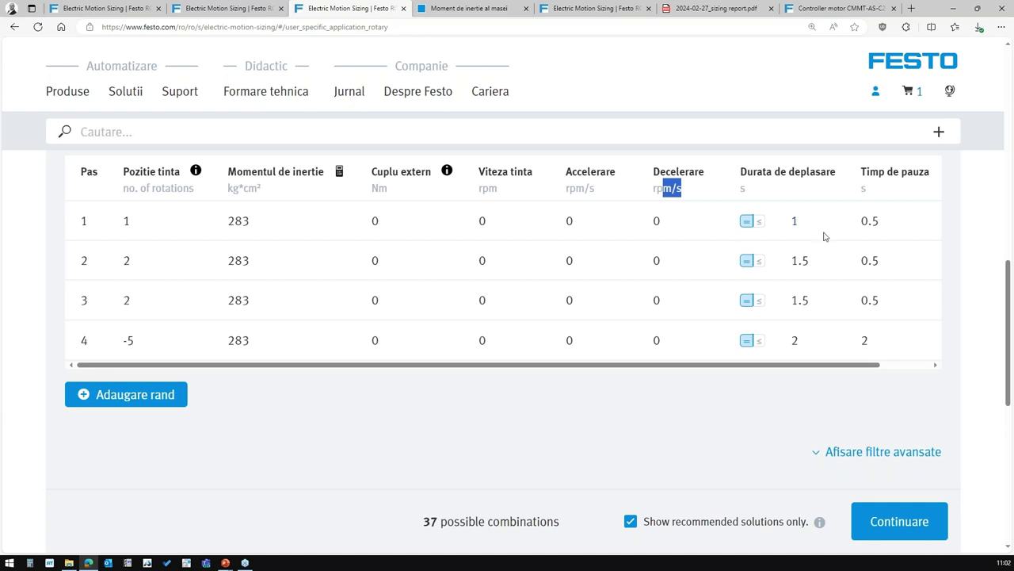
pyautogui.moveTo(800, 221); pyautogui.dragTo(790, 223)
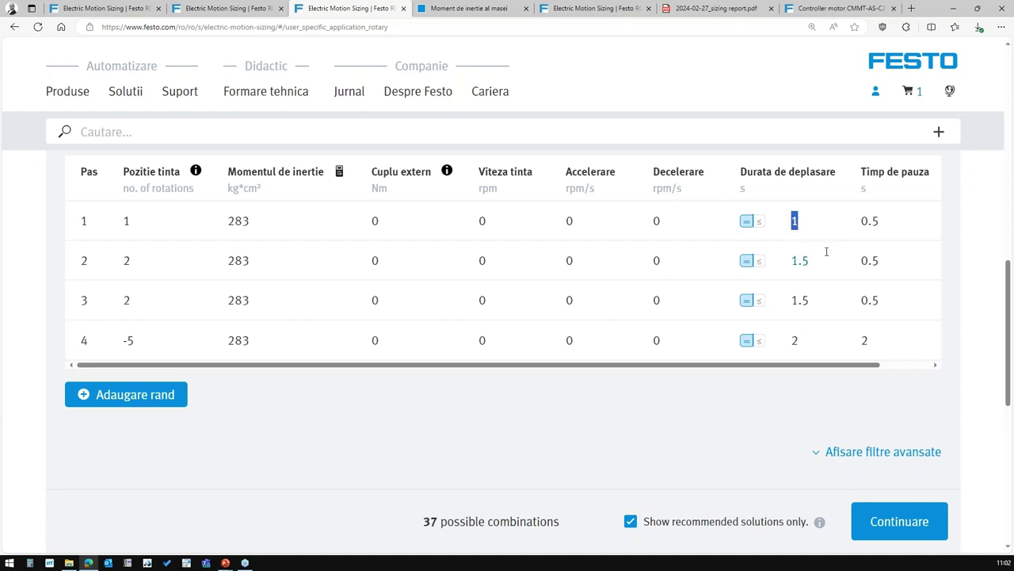
pyautogui.moveTo(817, 260); pyautogui.dragTo(793, 258)
pyautogui.click(810, 299)
pyautogui.moveTo(809, 300); pyautogui.dragTo(788, 298)
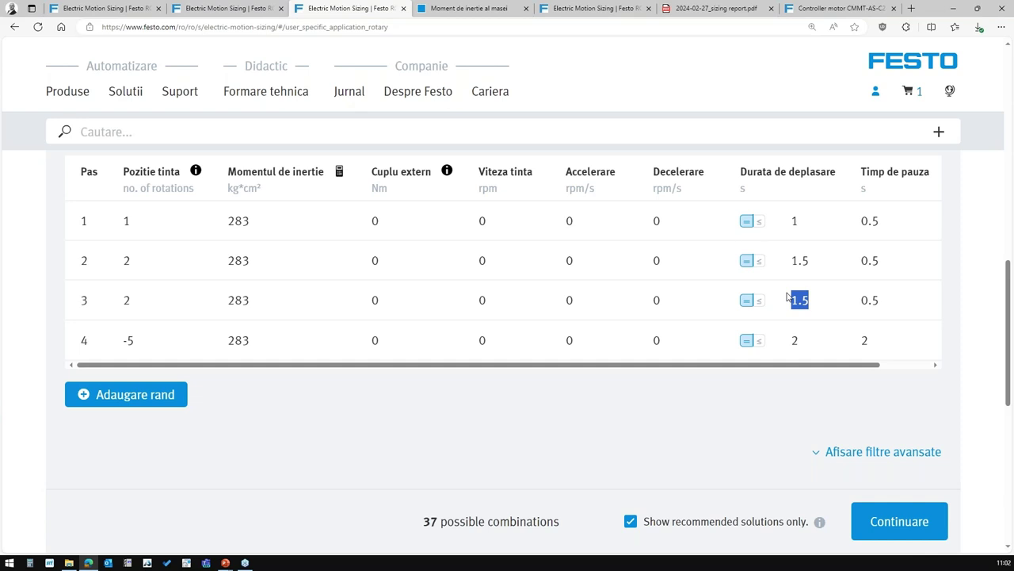
pyautogui.moveTo(800, 222); pyautogui.dragTo(788, 223)
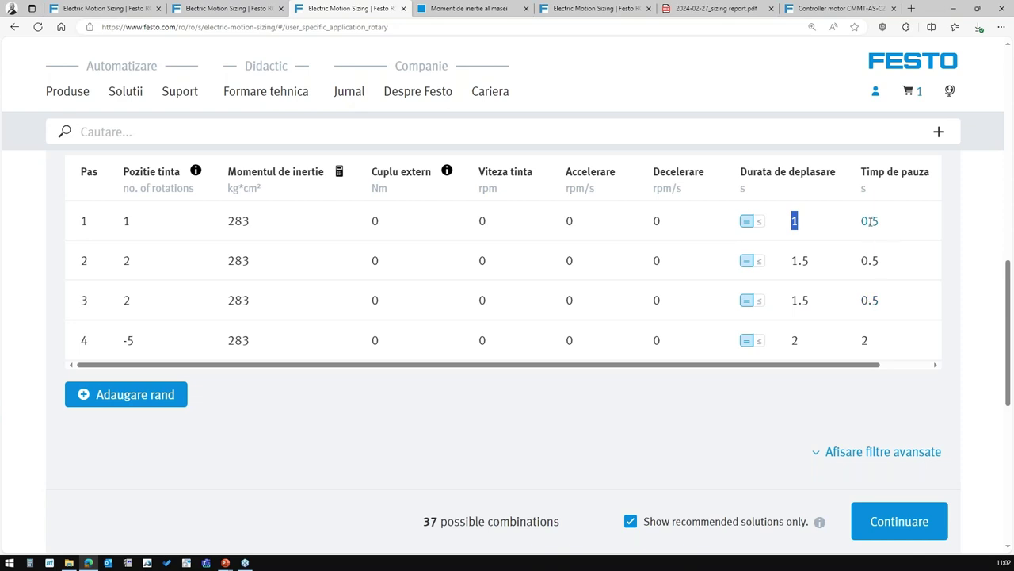
pyautogui.moveTo(878, 337); pyautogui.dragTo(863, 340)
pyautogui.moveTo(882, 222); pyautogui.dragTo(859, 227)
# Show the advanced filters and review the supply voltage, gear ratio, motor, inertia ratio, jerk, brake, shaft and servo controller options.
pyautogui.click(855, 452)
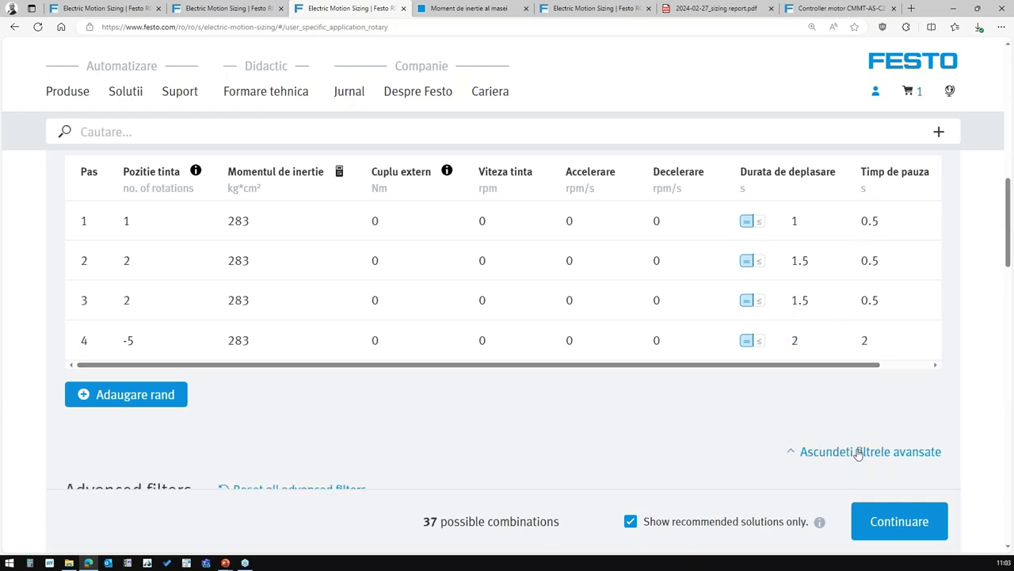
pyautogui.scroll(-3, 856, 453)
pyautogui.scroll(-3, 817, 261)
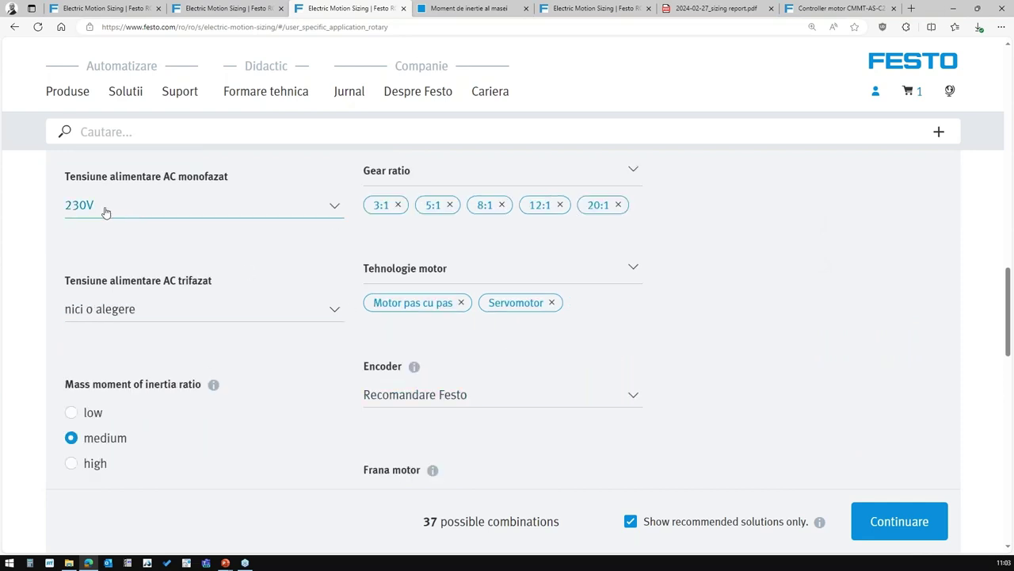
pyautogui.scroll(2, 105, 211)
pyautogui.scroll(-3, 144, 321)
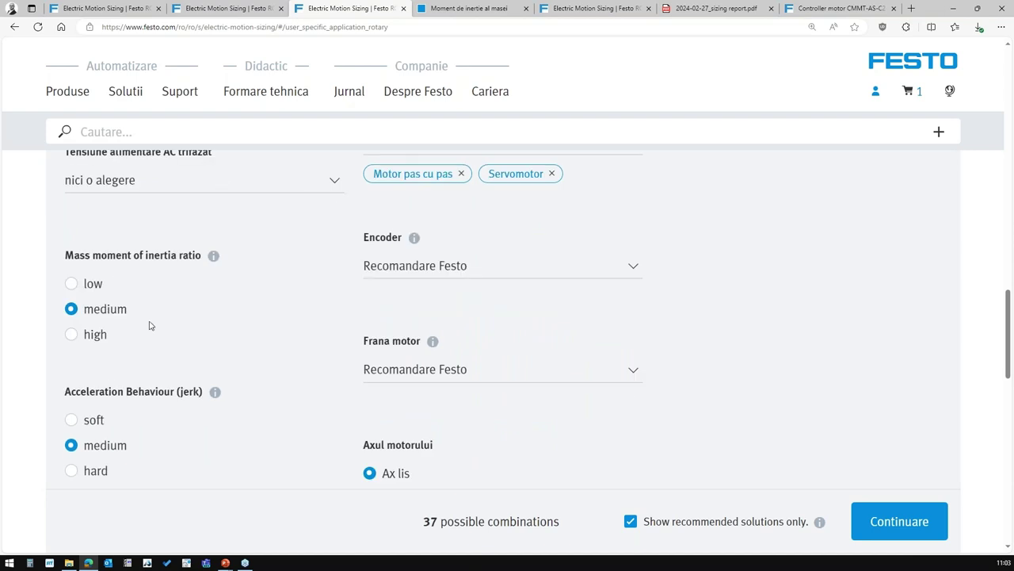
pyautogui.scroll(-2, 147, 321)
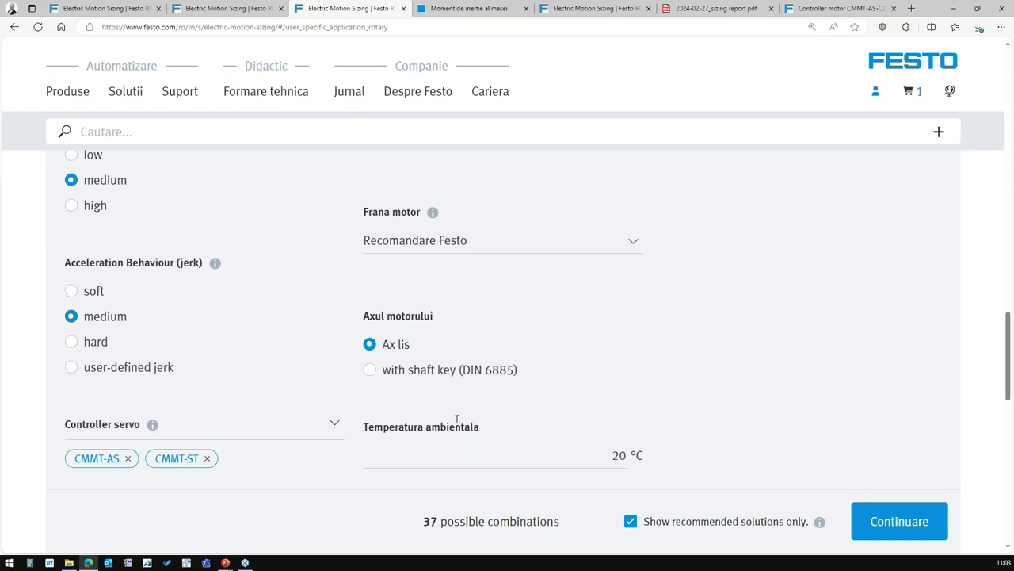
pyautogui.scroll(2, 584, 356)
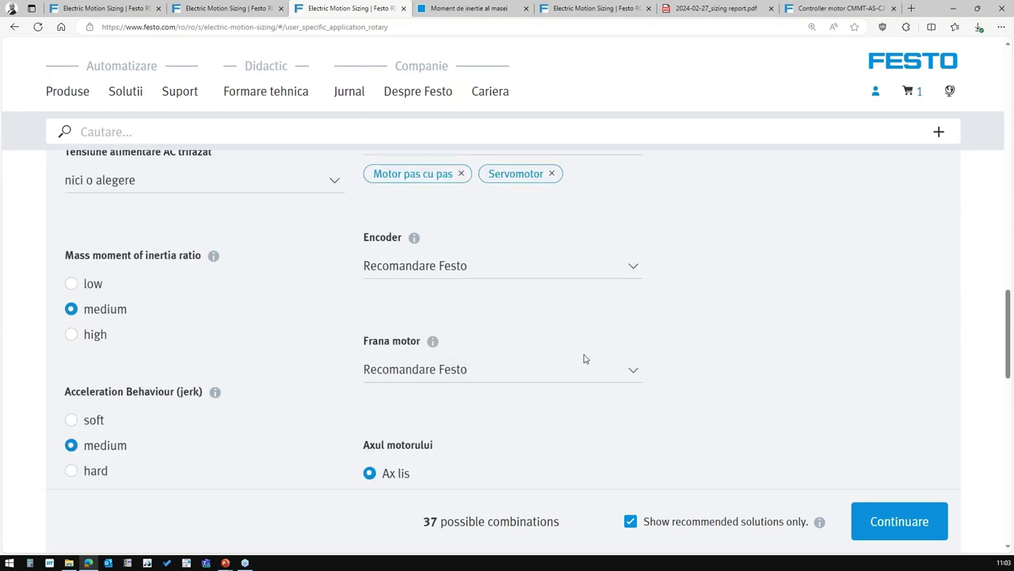
pyautogui.scroll(-2, 582, 353)
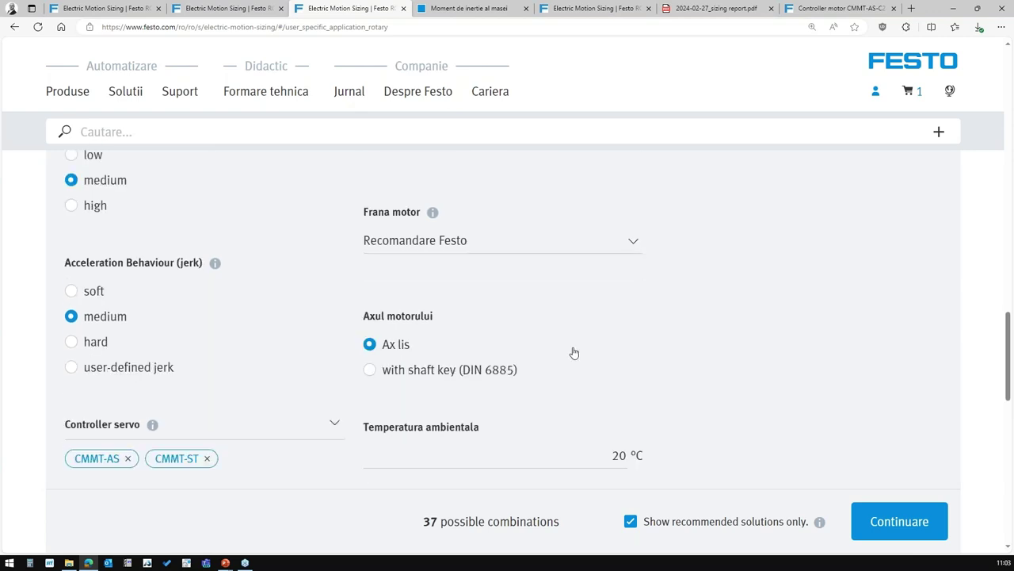
# Review the motor shaft, ambient temperature, cable length, motor type and motor size options in the advanced filters.
pyautogui.moveTo(363, 317); pyautogui.dragTo(441, 320)
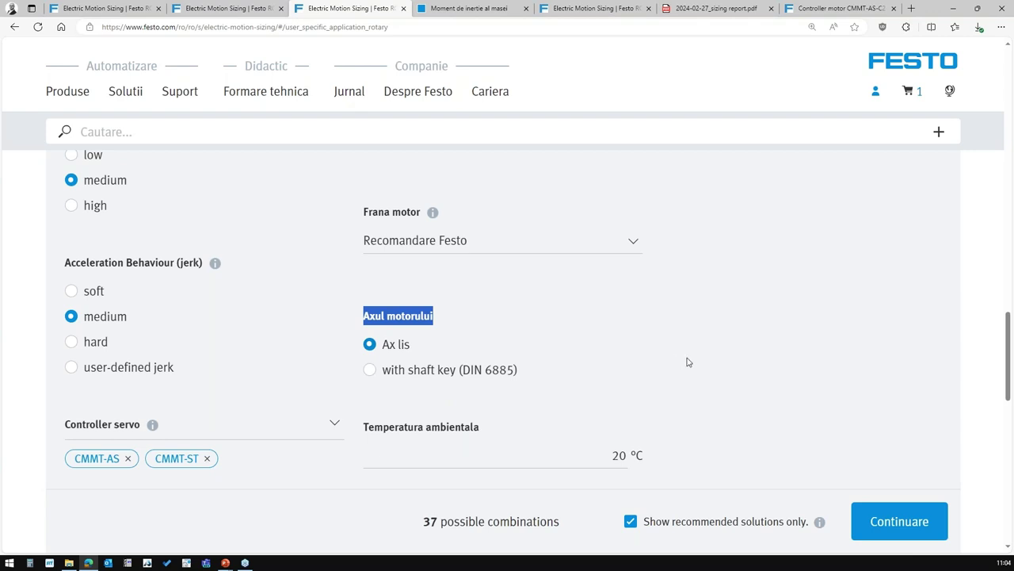
pyautogui.scroll(-3, 730, 361)
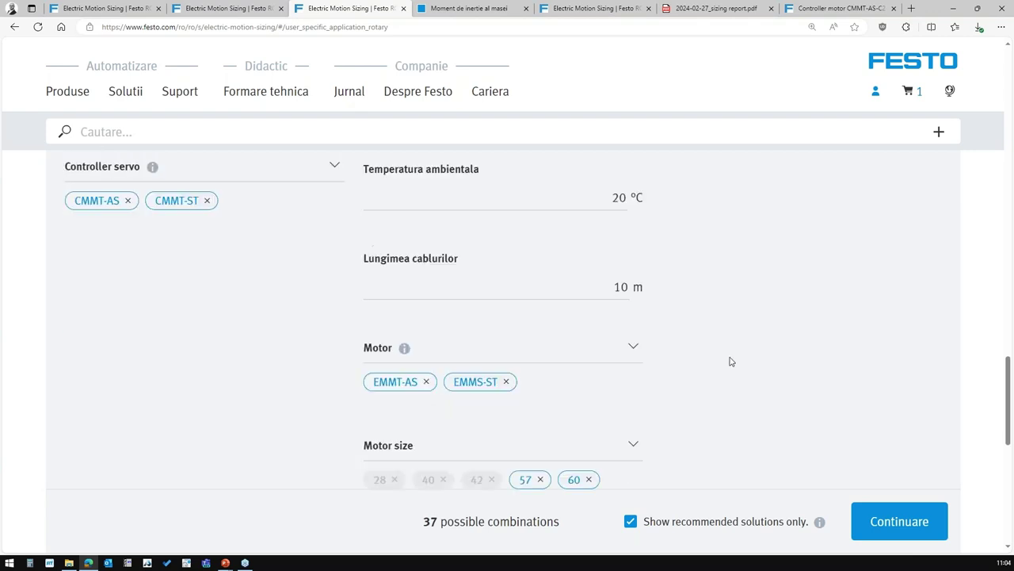
pyautogui.scroll(-2, 730, 362)
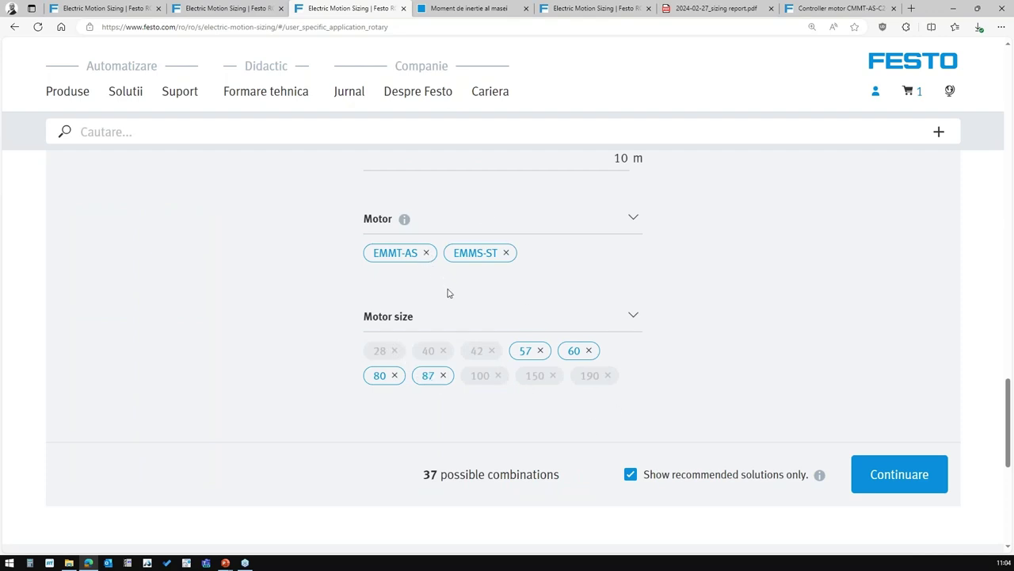
# Turn off the restriction to recommended solutions only and calculate the solutions for the rotary application.
pyautogui.click(630, 474)
pyautogui.click(881, 487)
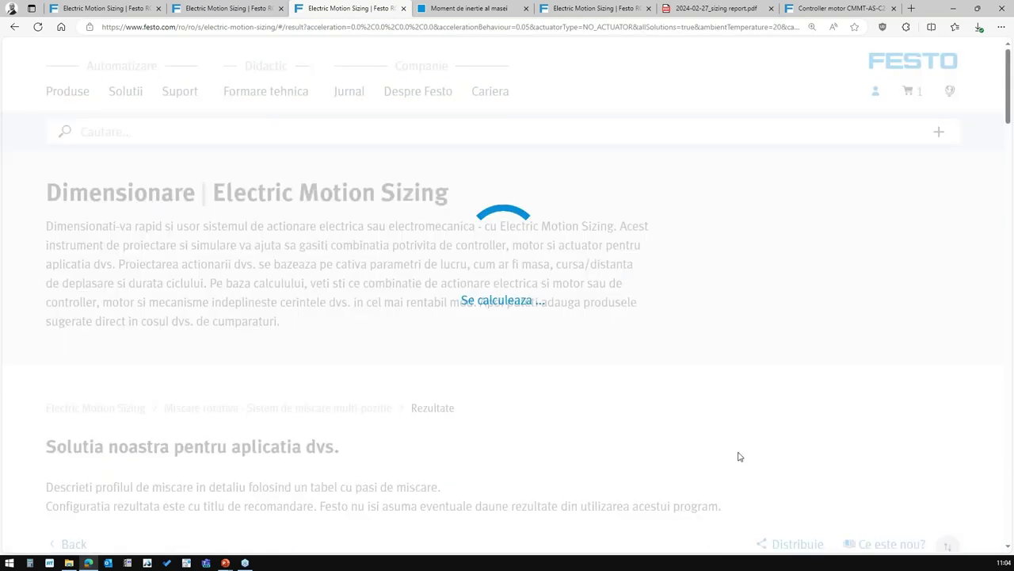
pyautogui.scroll(-2, 682, 448)
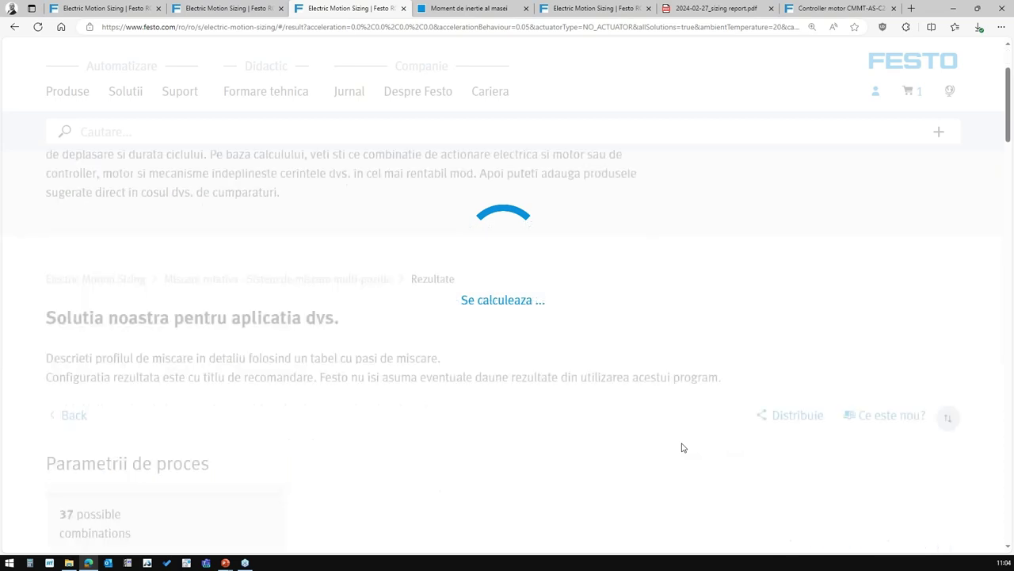
pyautogui.scroll(-2, 681, 448)
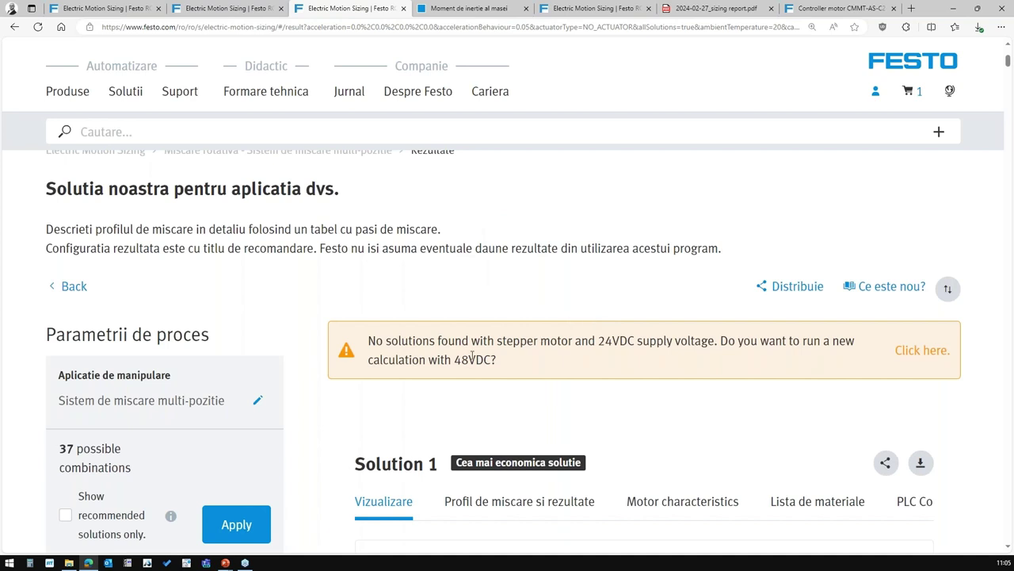
# Read the notice about stepper motors, the 24 VDC supply voltage and the offered recalculation with 48 VDC.
pyautogui.moveTo(368, 341); pyautogui.dragTo(707, 342)
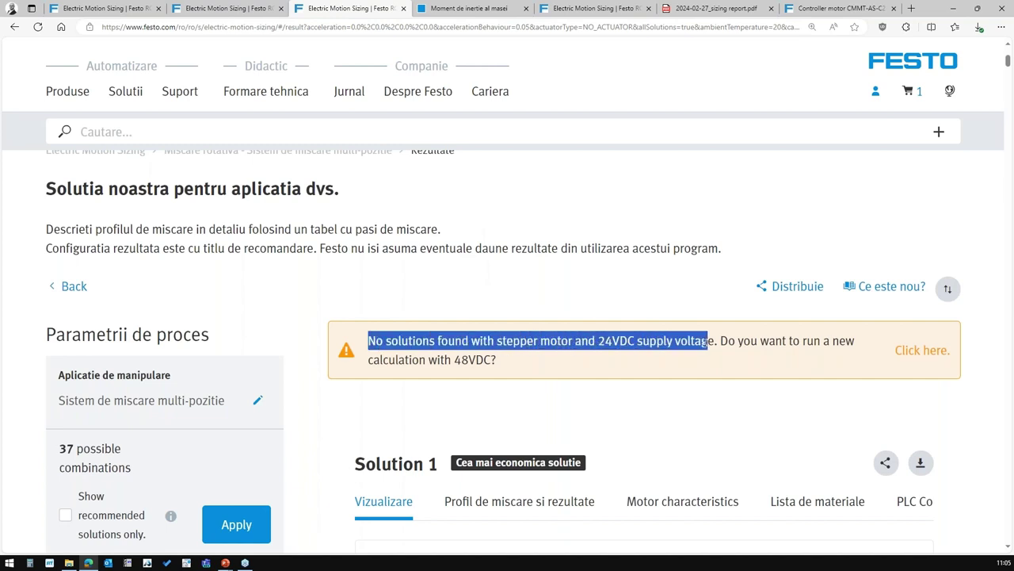
pyautogui.click(544, 366)
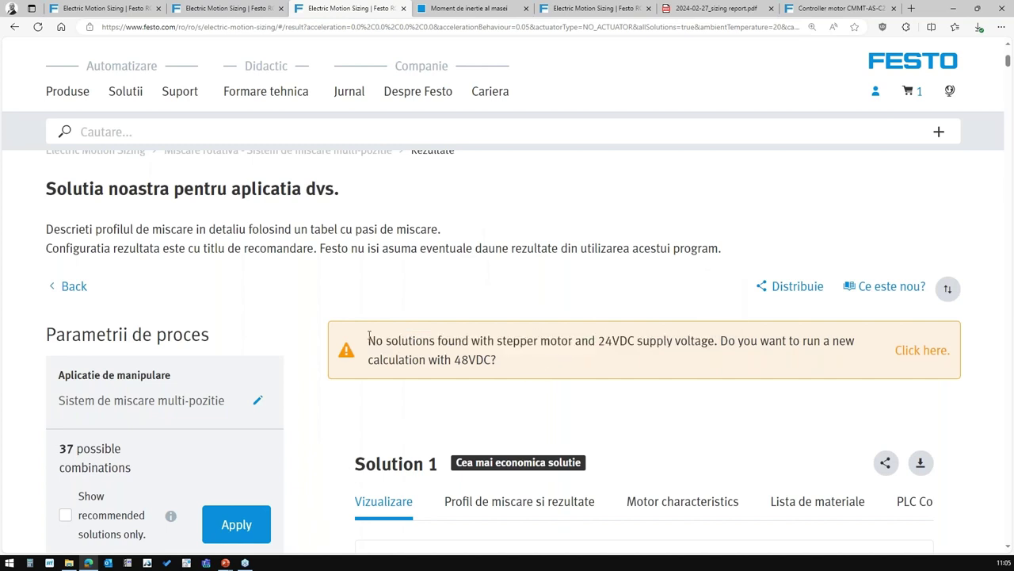
pyautogui.moveTo(369, 341); pyautogui.dragTo(497, 361)
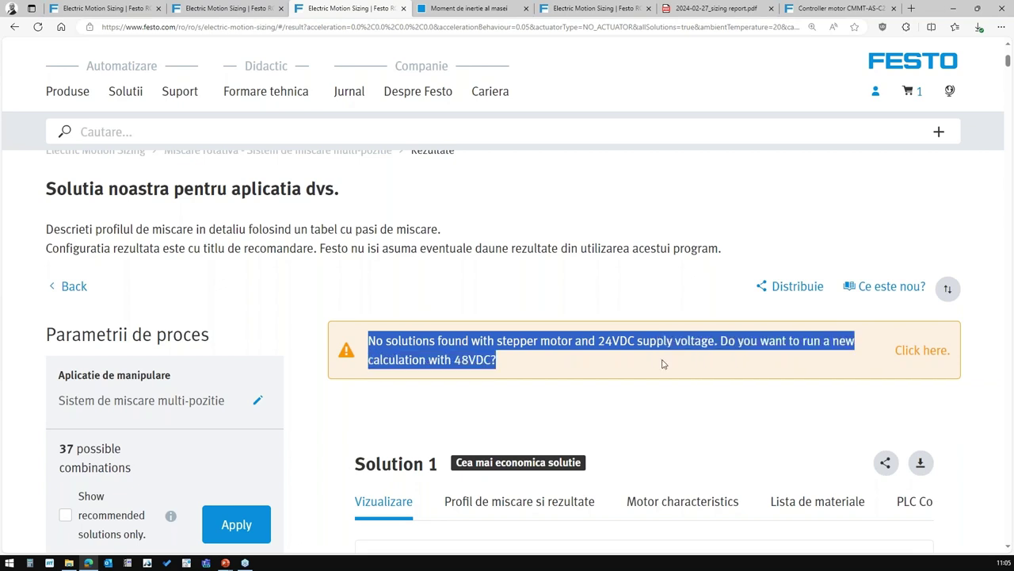
pyautogui.click(653, 384)
pyautogui.moveTo(748, 341); pyautogui.dragTo(816, 340)
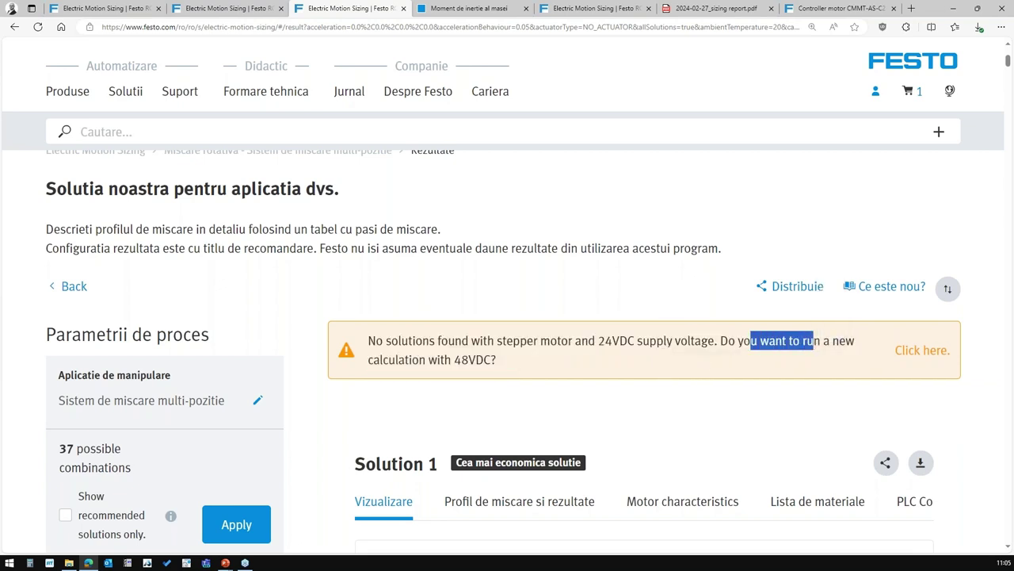
pyautogui.moveTo(496, 361); pyautogui.dragTo(404, 361)
pyautogui.click(479, 405)
# Examine Solution 1's overview, covering inertia ratio, cycle time, supply voltage, gear ratio, and the load on the controller and servomotor.
pyautogui.scroll(-2, 478, 407)
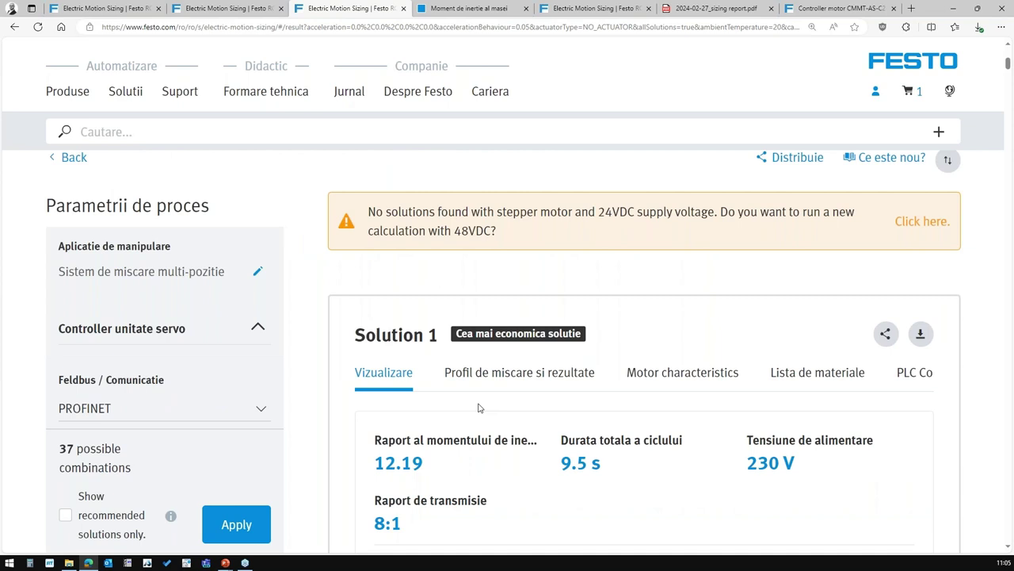
pyautogui.scroll(-2, 490, 414)
pyautogui.scroll(-2, 695, 354)
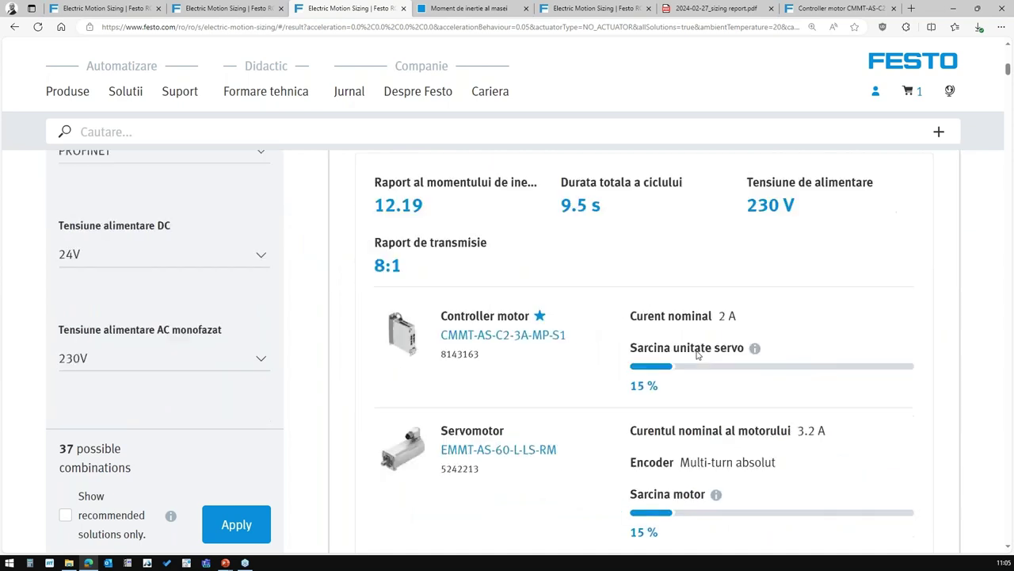
pyautogui.scroll(-2, 696, 354)
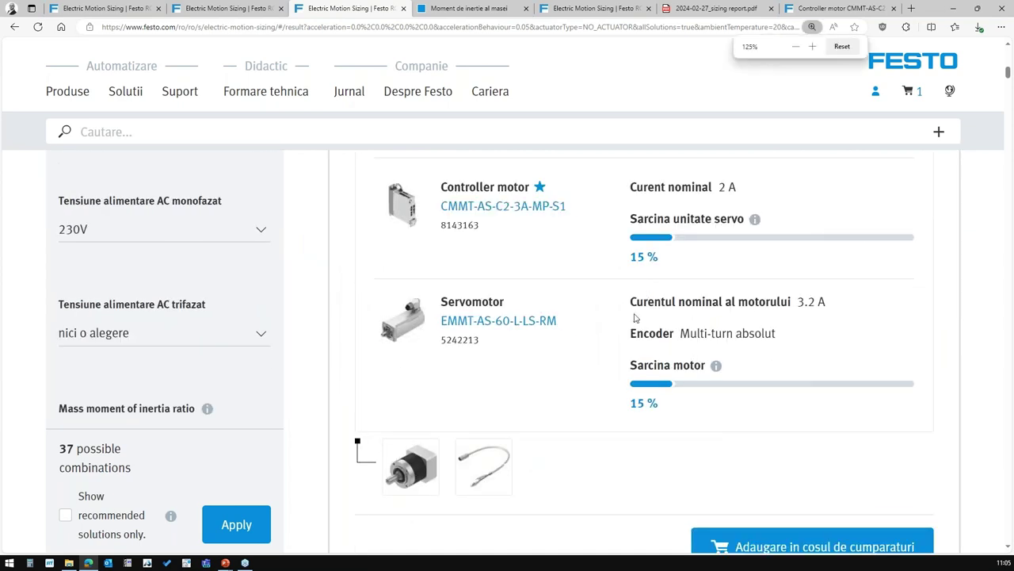
pyautogui.keyDown('ctrl'); pyautogui.scroll(-2, 634, 318); pyautogui.keyUp('ctrl')
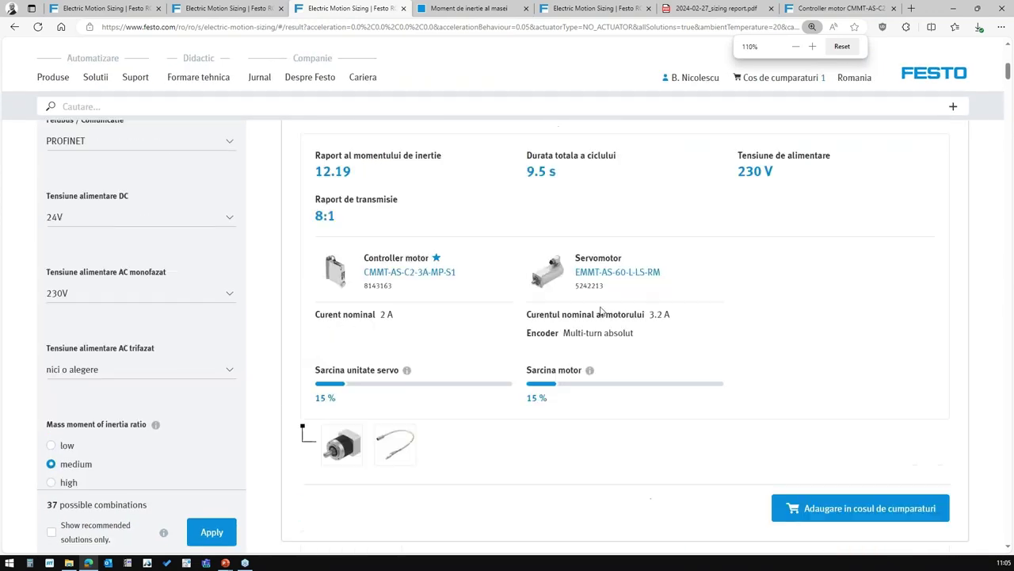
pyautogui.scroll(2, 564, 310)
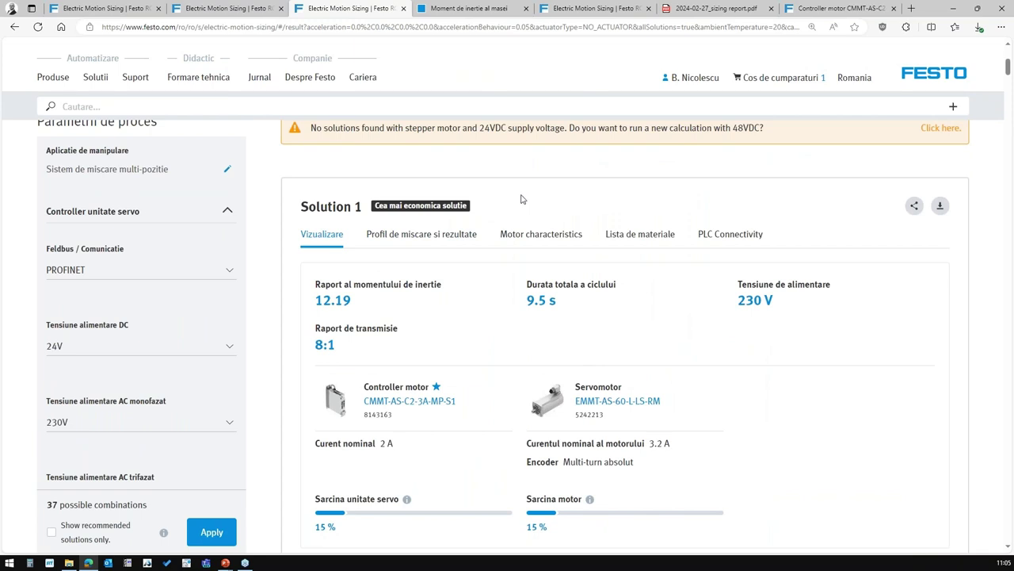
# Examine Solution 1's motion profile graph and calculated results, including the braking distance for a safety stop.
pyautogui.click(436, 241)
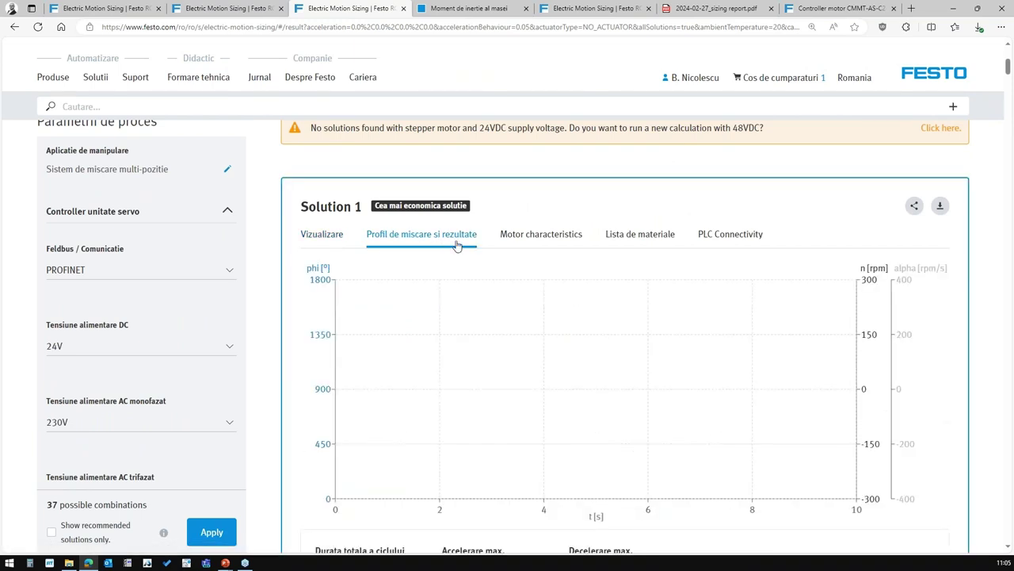
pyautogui.scroll(-5, 515, 400)
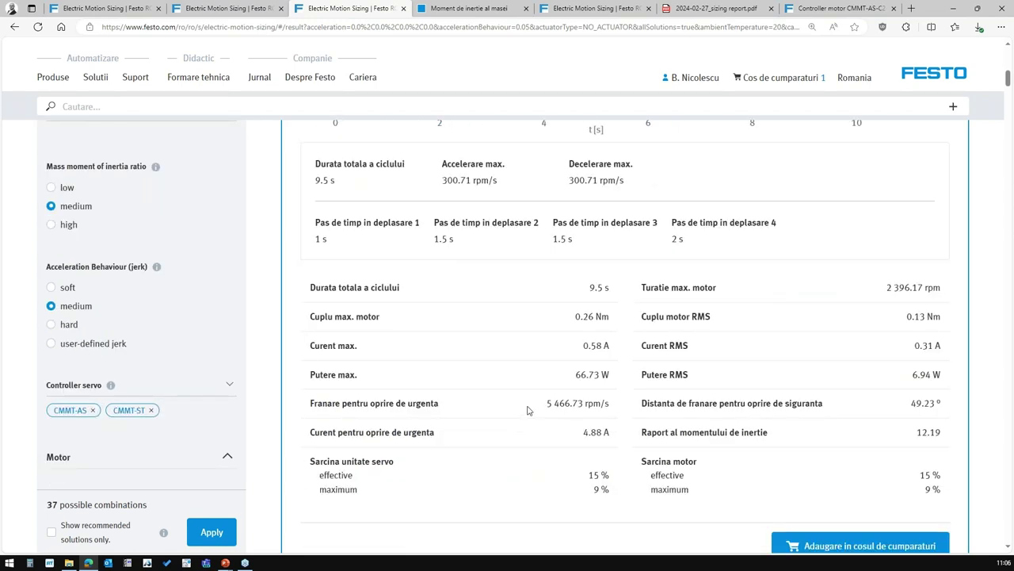
pyautogui.scroll(4, 527, 410)
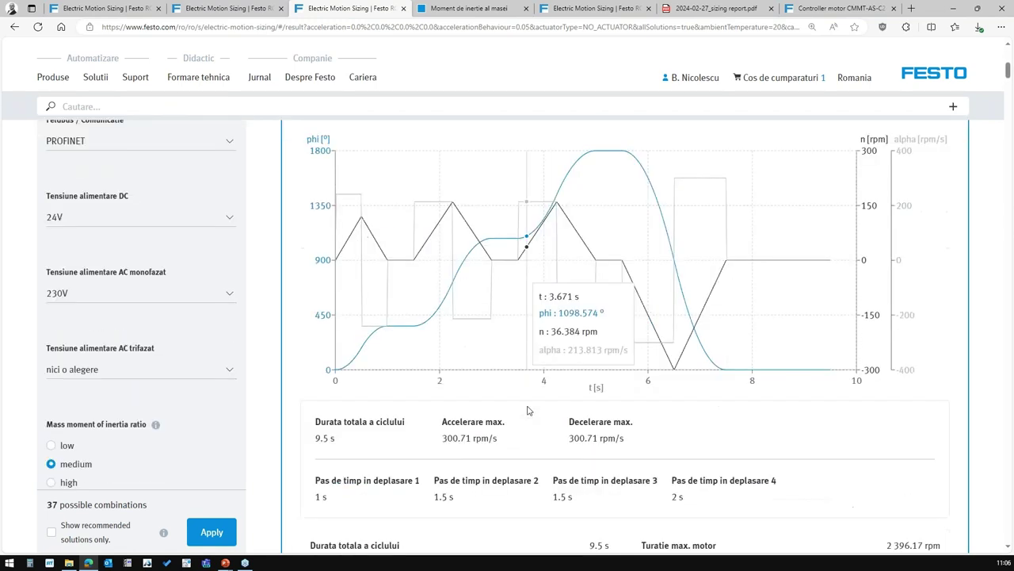
pyautogui.scroll(-3, 528, 409)
pyautogui.moveTo(641, 403); pyautogui.dragTo(826, 404)
pyautogui.click(901, 407)
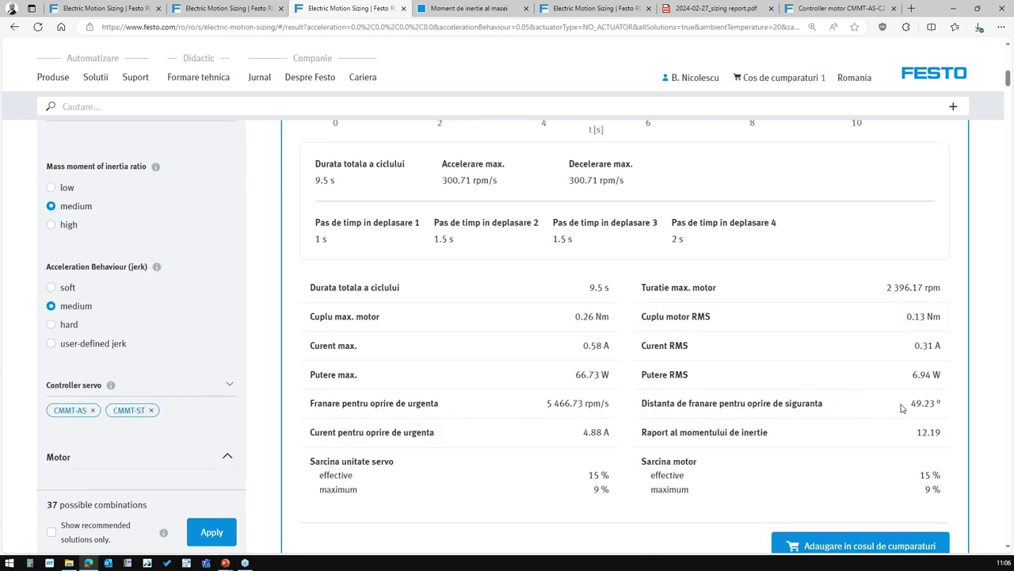
pyautogui.moveTo(901, 407); pyautogui.dragTo(951, 410)
pyautogui.scroll(3, 817, 436)
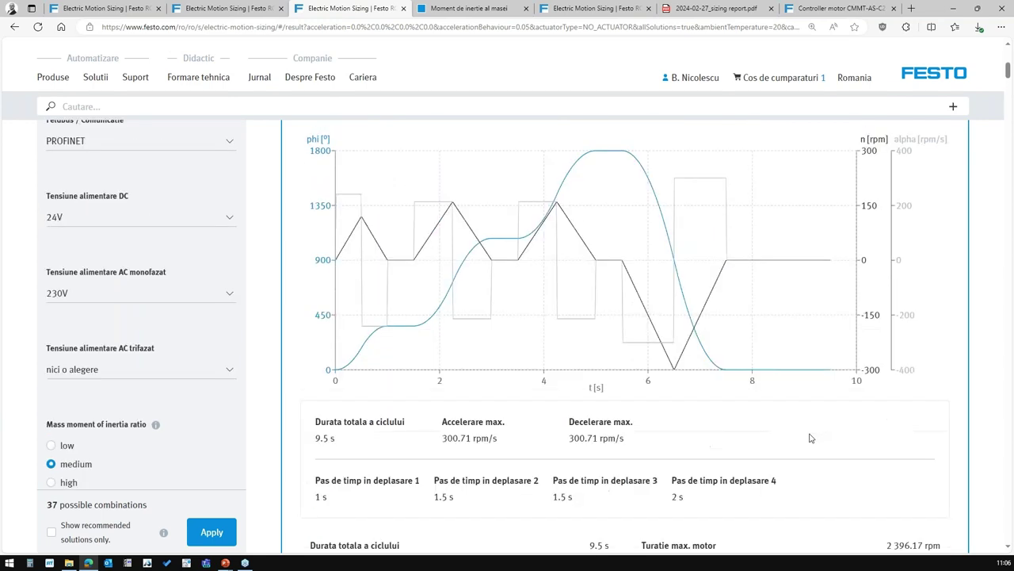
# Look through Solution 1's motor characteristics, bill of materials and PLC connectivity.
pyautogui.scroll(2, 810, 438)
pyautogui.click(553, 245)
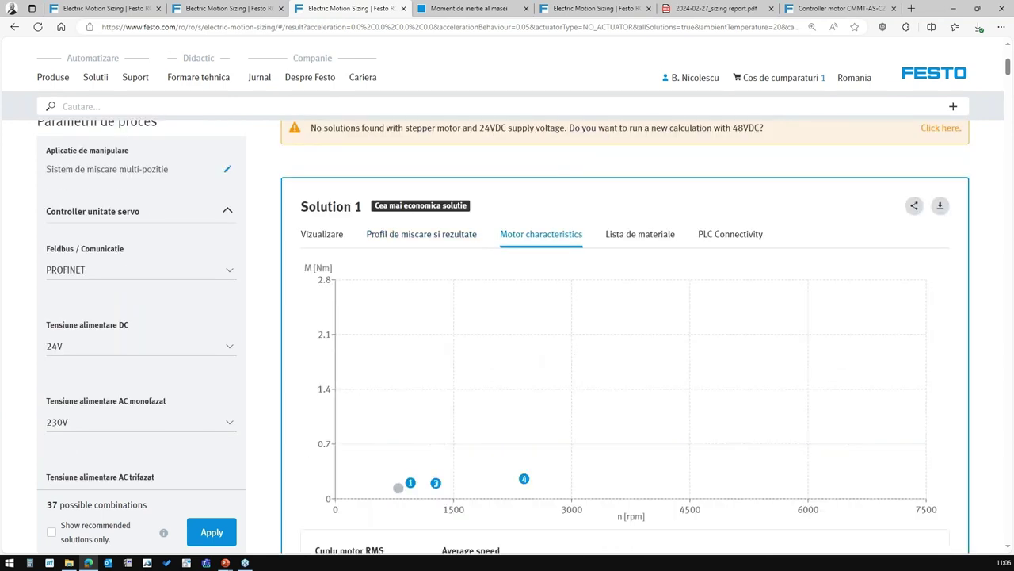
pyautogui.click(645, 240)
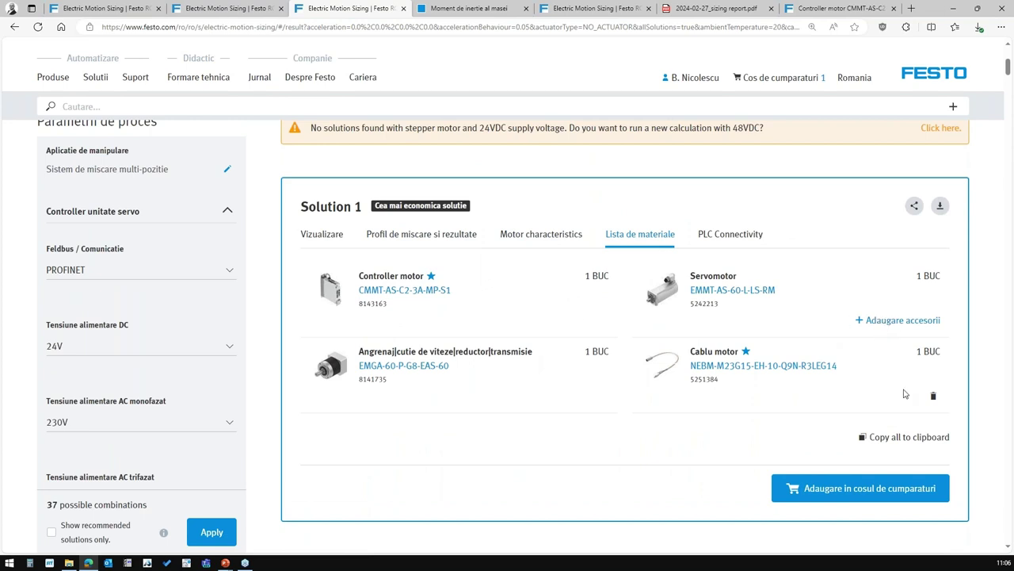
pyautogui.click(733, 241)
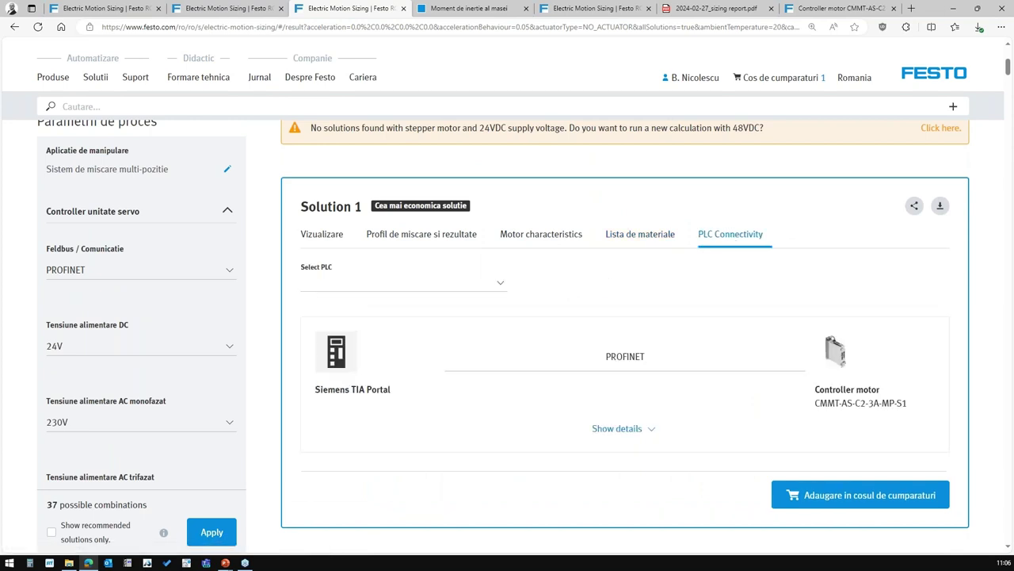